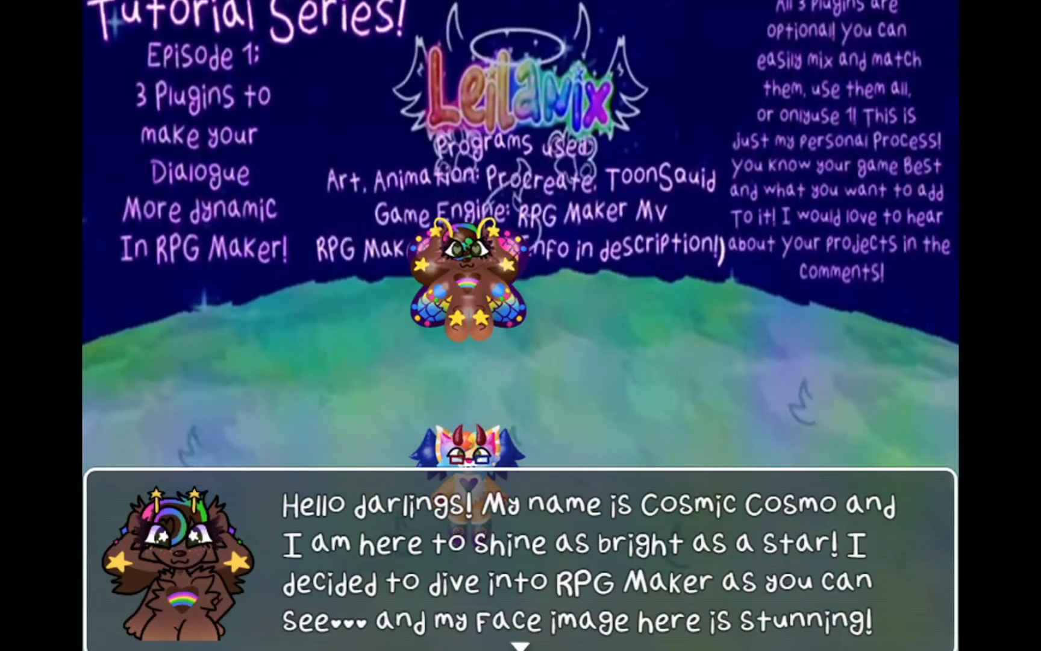
{"action": "key", "text": "Return"}
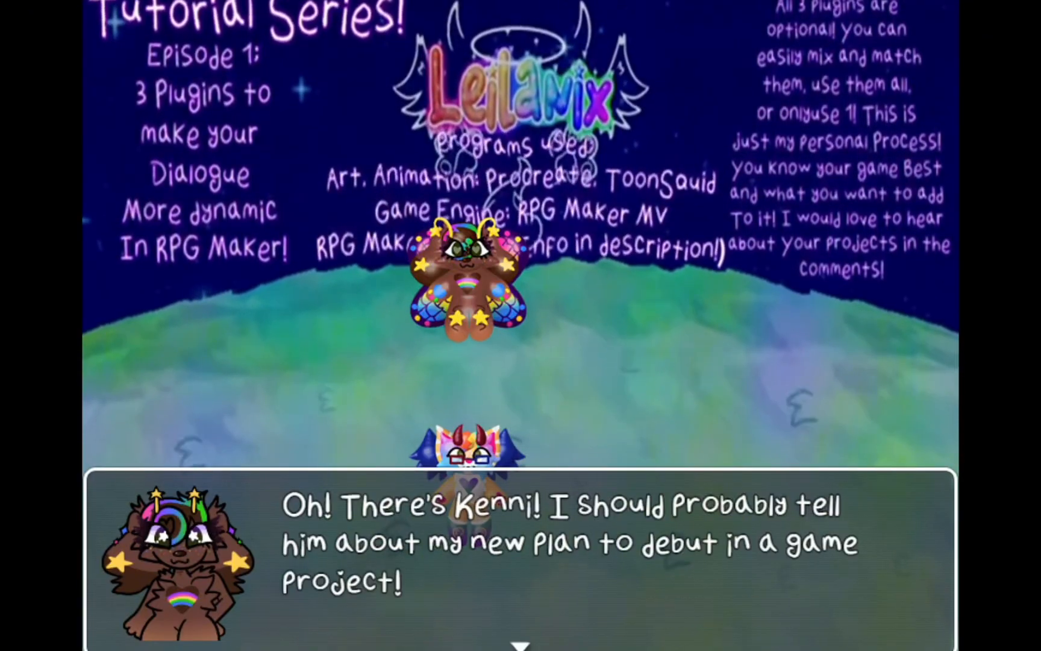
{"action": "key", "text": "Return"}
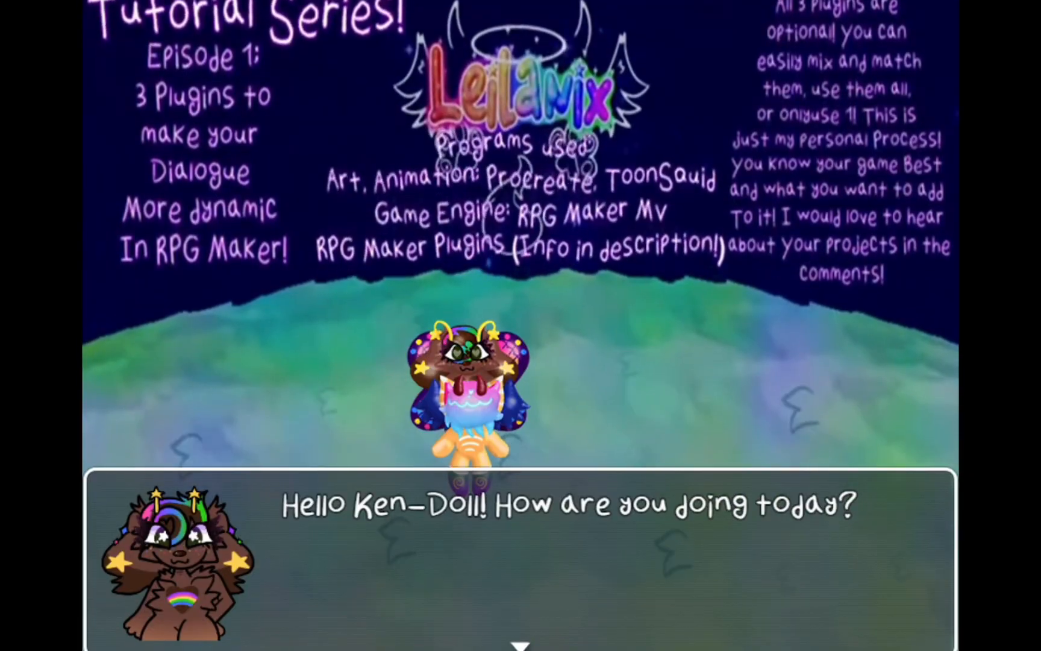
{"action": "key", "text": "Return"}
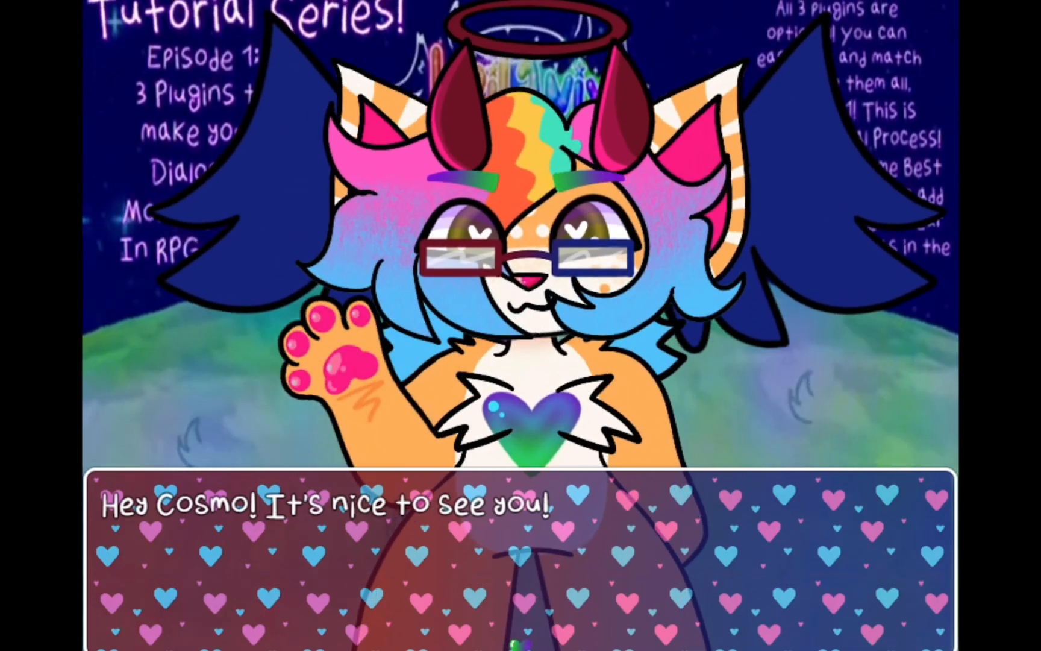
{"action": "key", "text": "Return"}
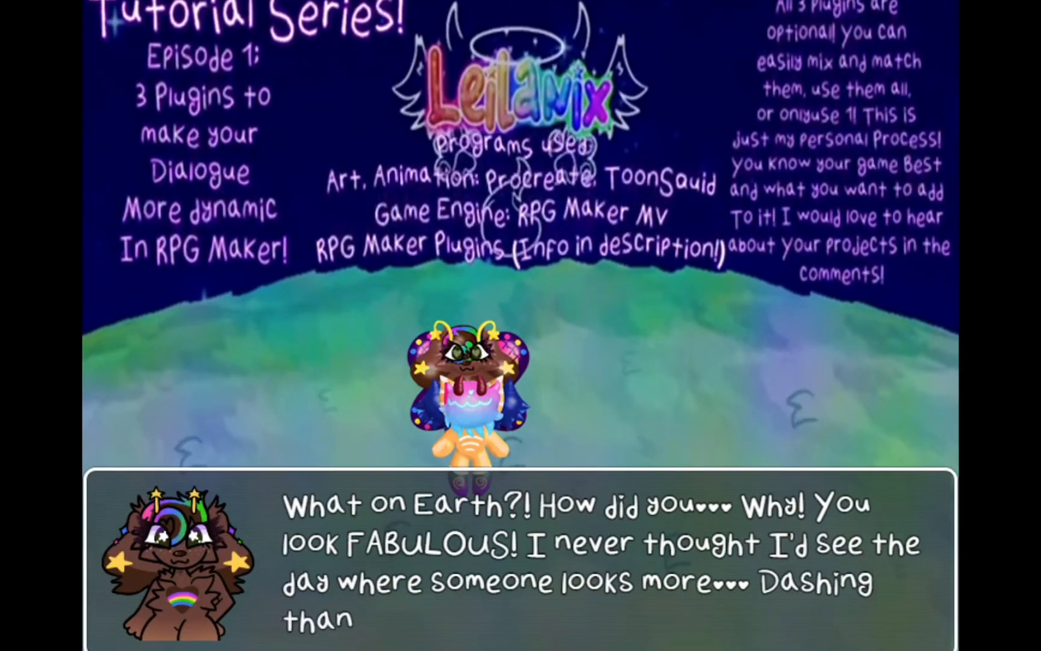
{"action": "key", "text": "Return"}
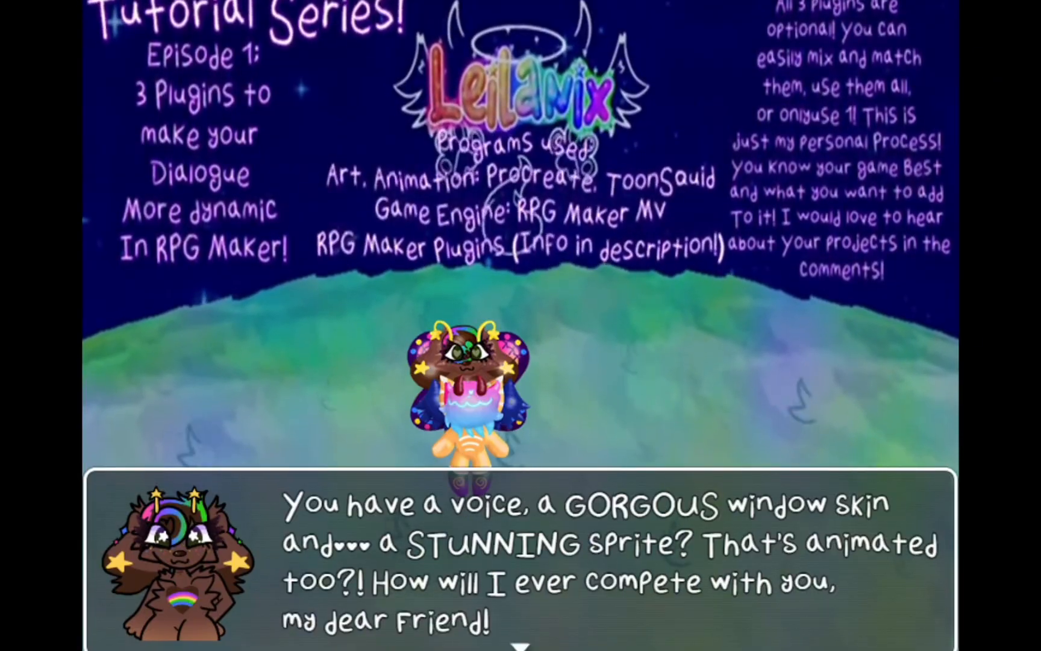
{"action": "key", "text": "Return"}
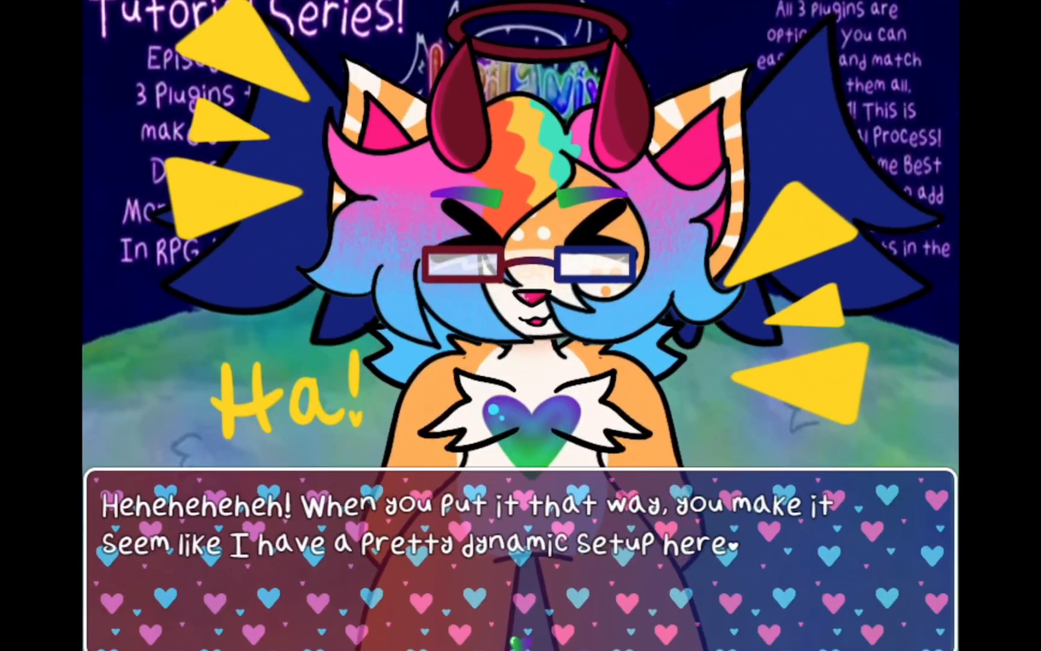
{"action": "key", "text": "Return"}
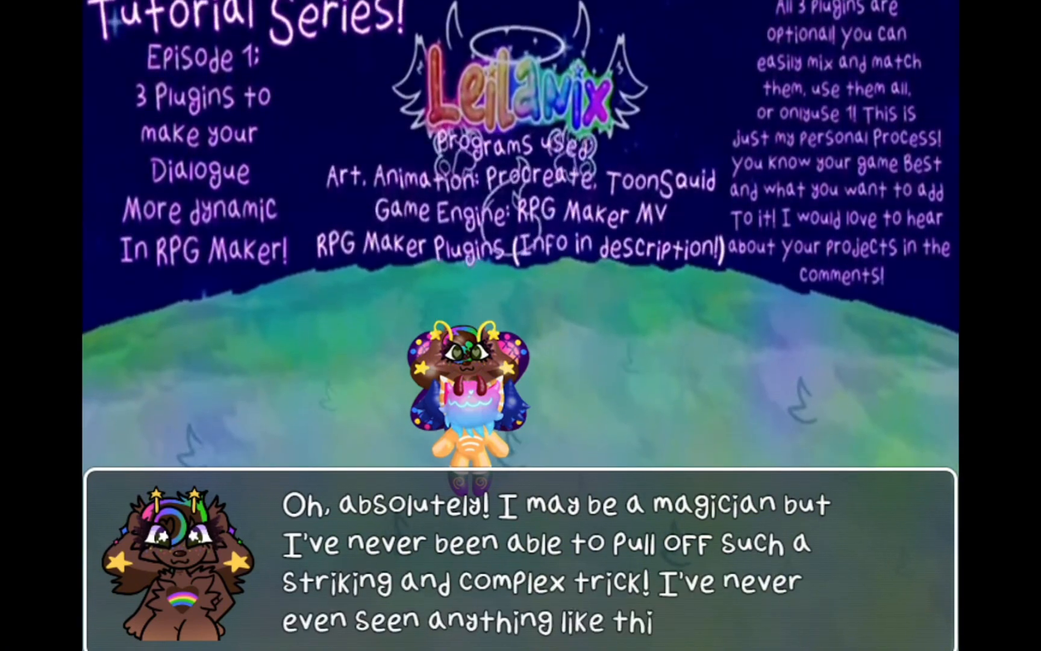
{"action": "key", "text": "Return"}
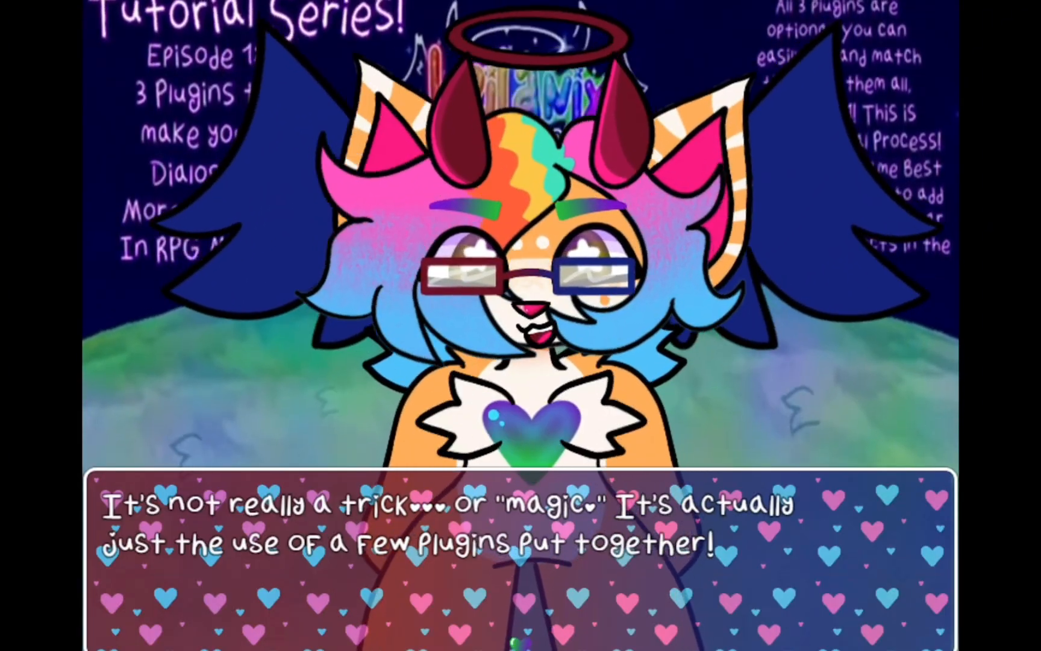
{"action": "key", "text": "Return"}
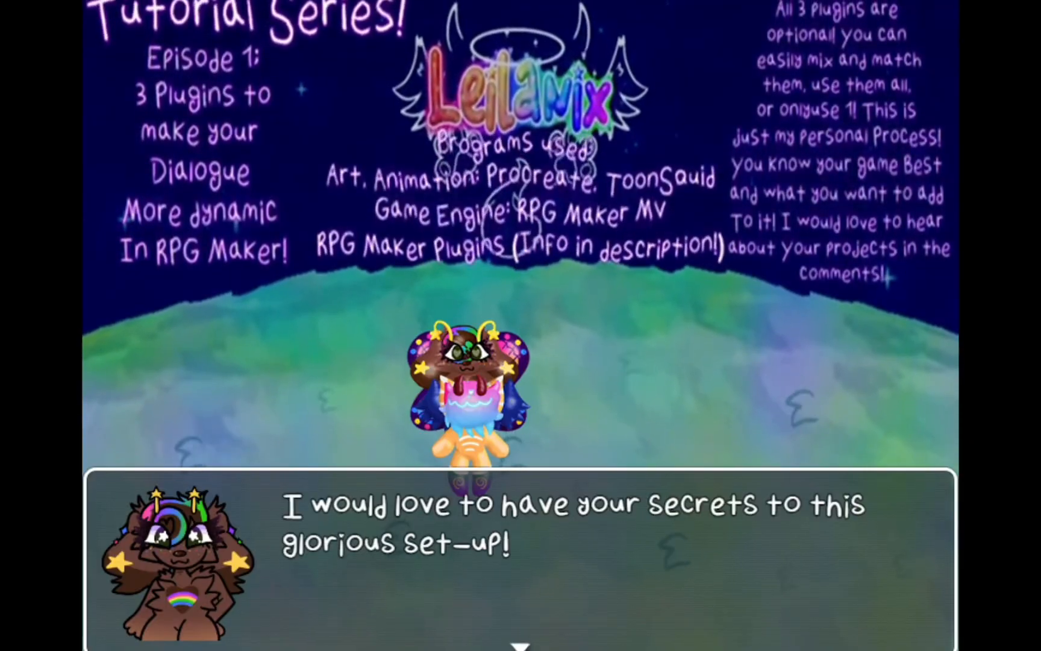
{"action": "key", "text": "Return"}
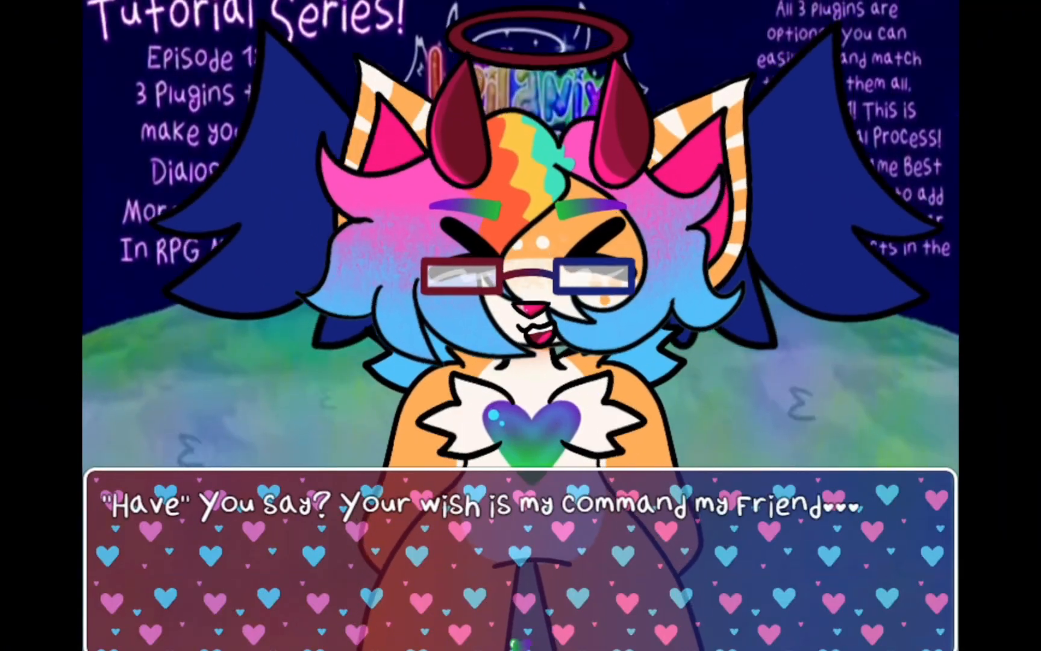
{"action": "key", "text": "Return"}
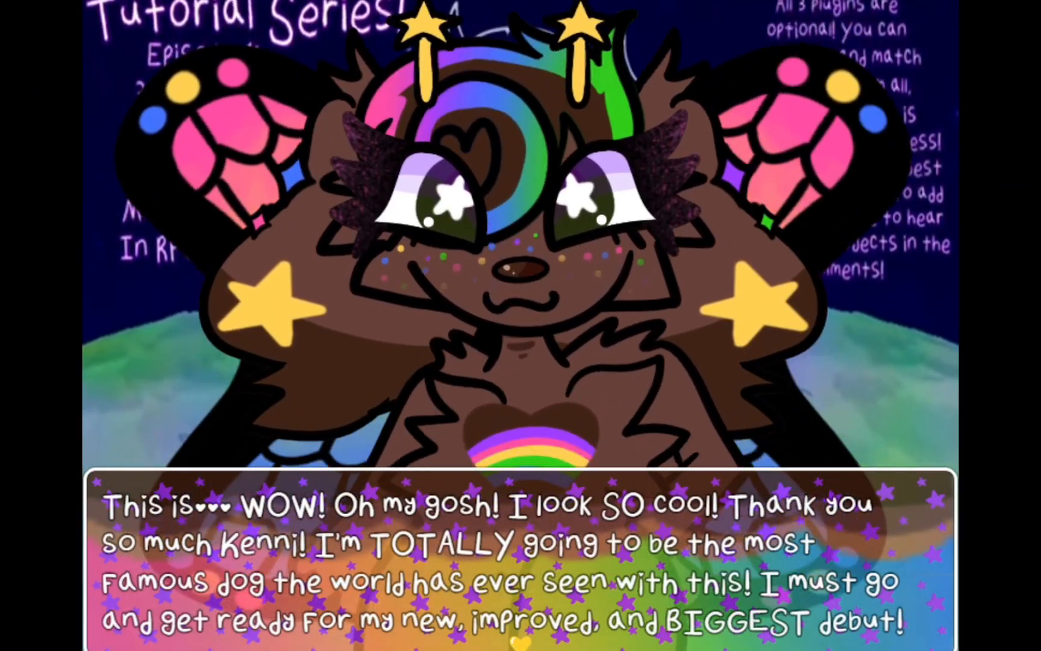
{"action": "key", "text": "Return"}
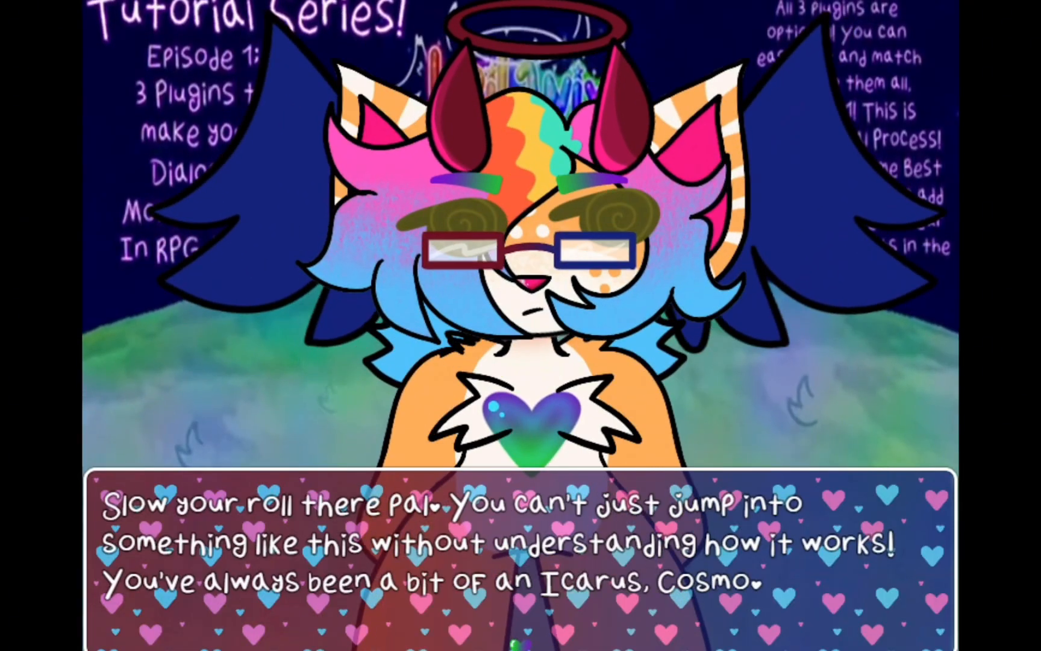
{"action": "key", "text": "Return"}
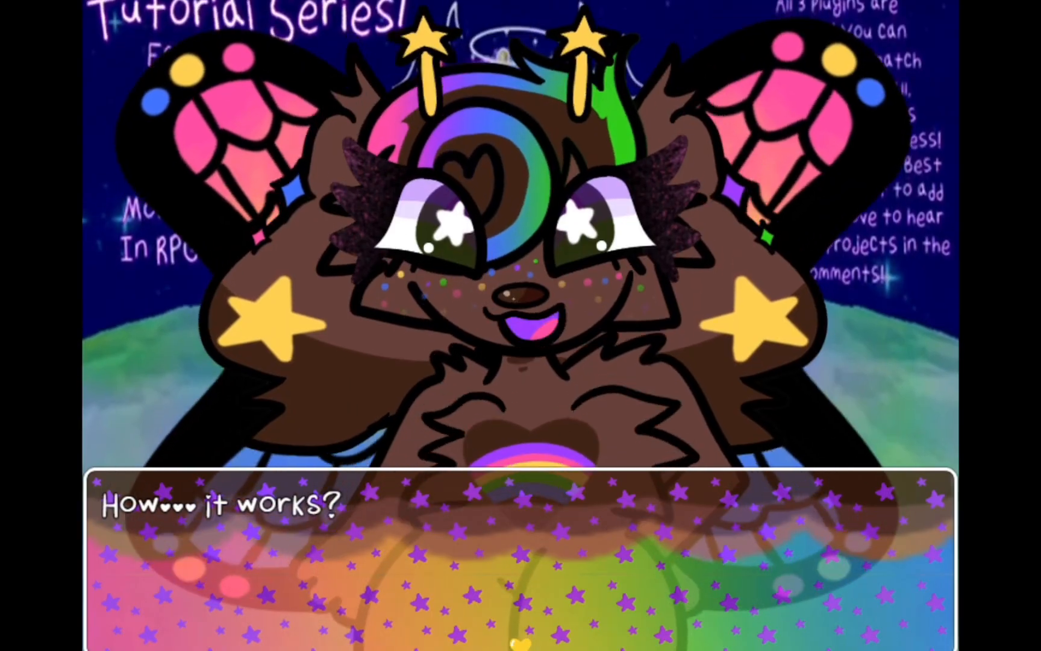
{"action": "key", "text": "Return"}
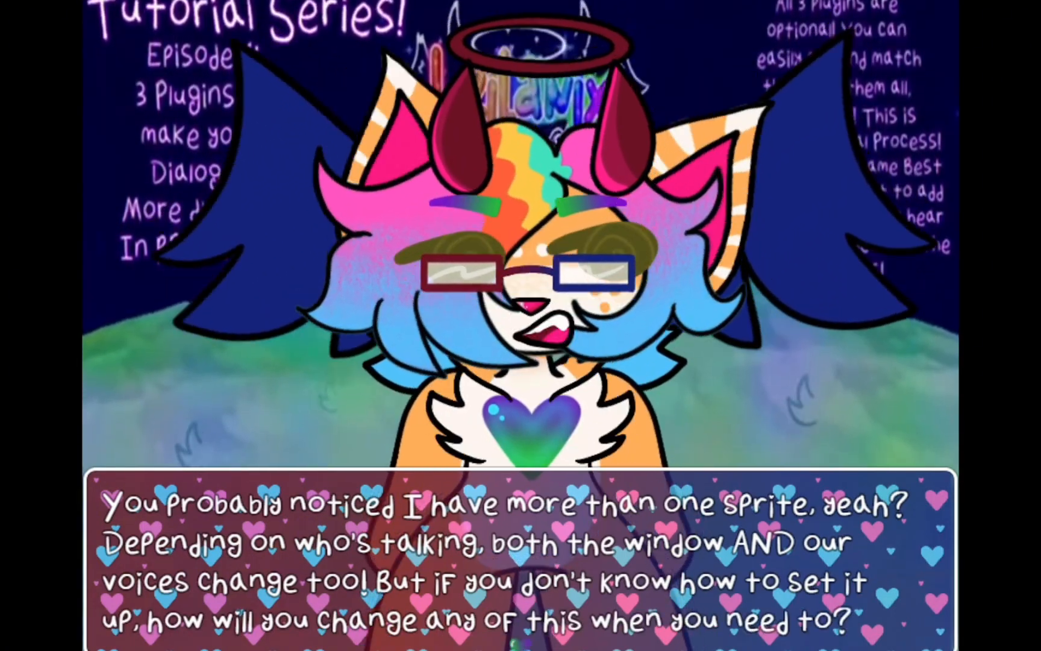
{"action": "key", "text": "Return"}
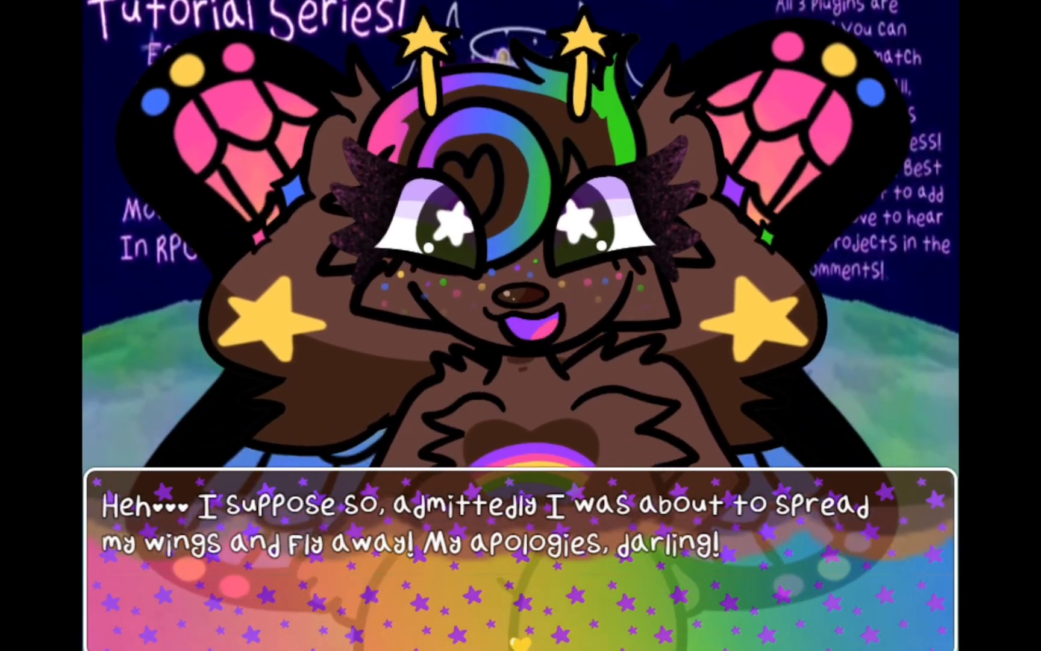
{"action": "key", "text": "Return"}
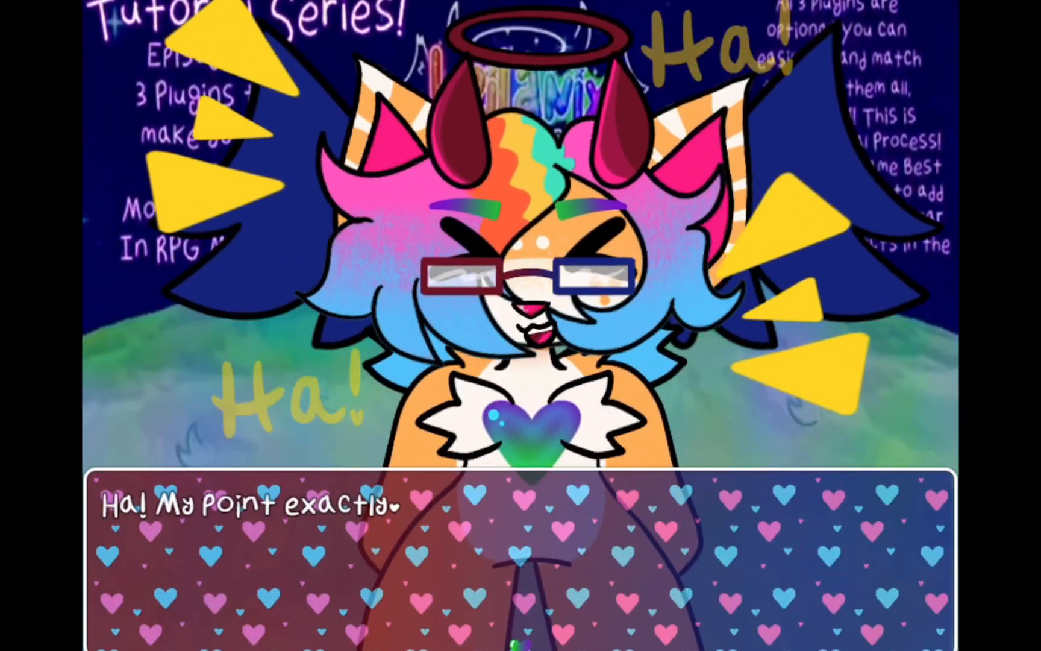
{"action": "key", "text": "Return"}
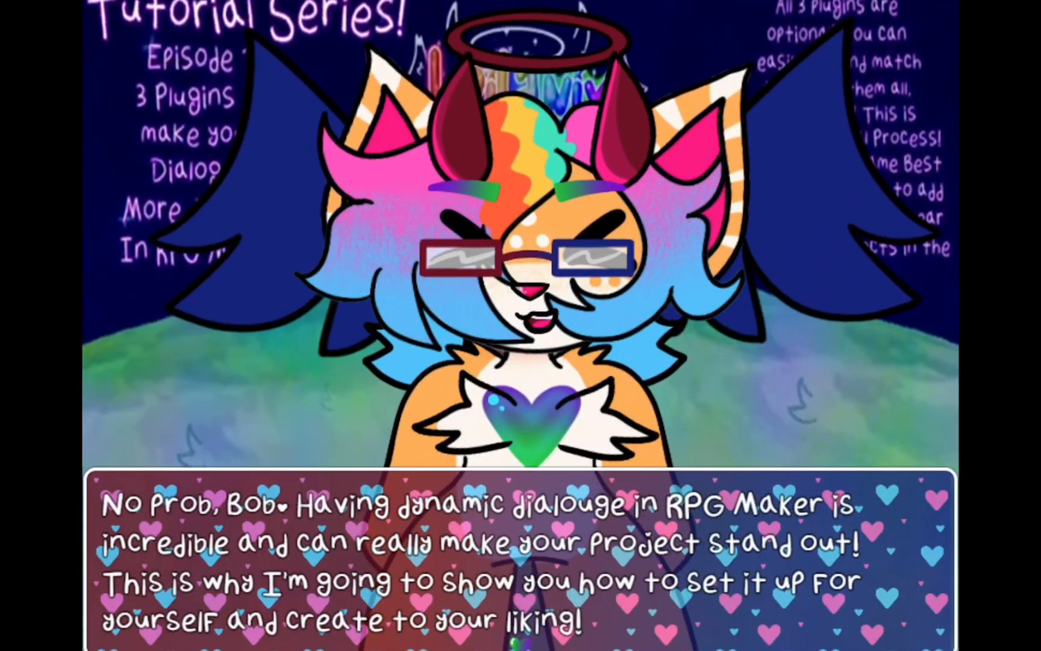
{"action": "key", "text": "Return"}
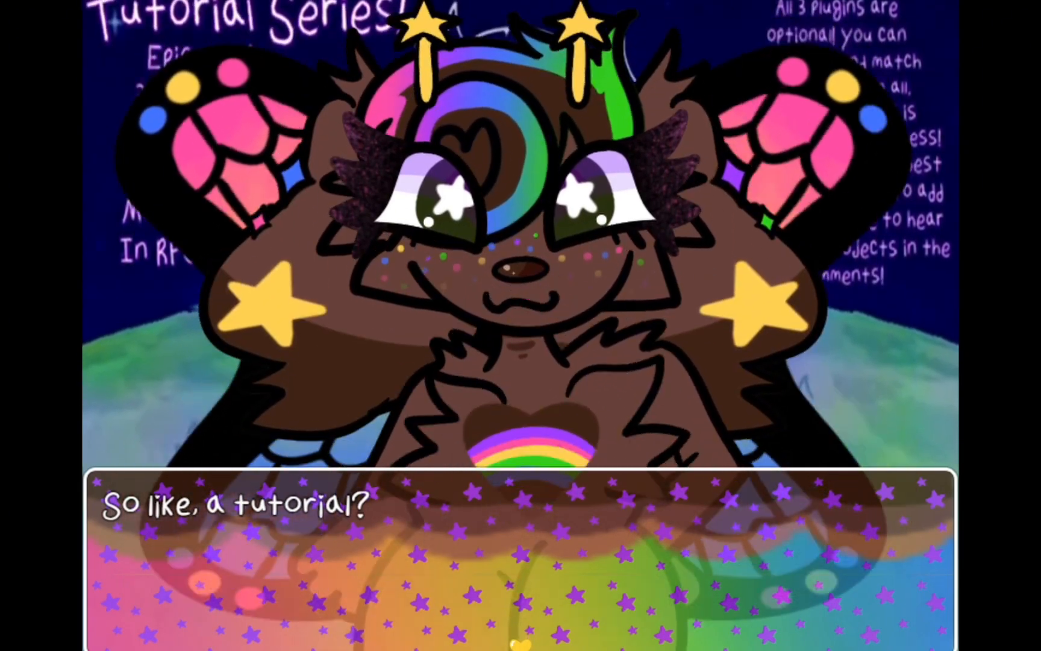
{"action": "key", "text": "Return"}
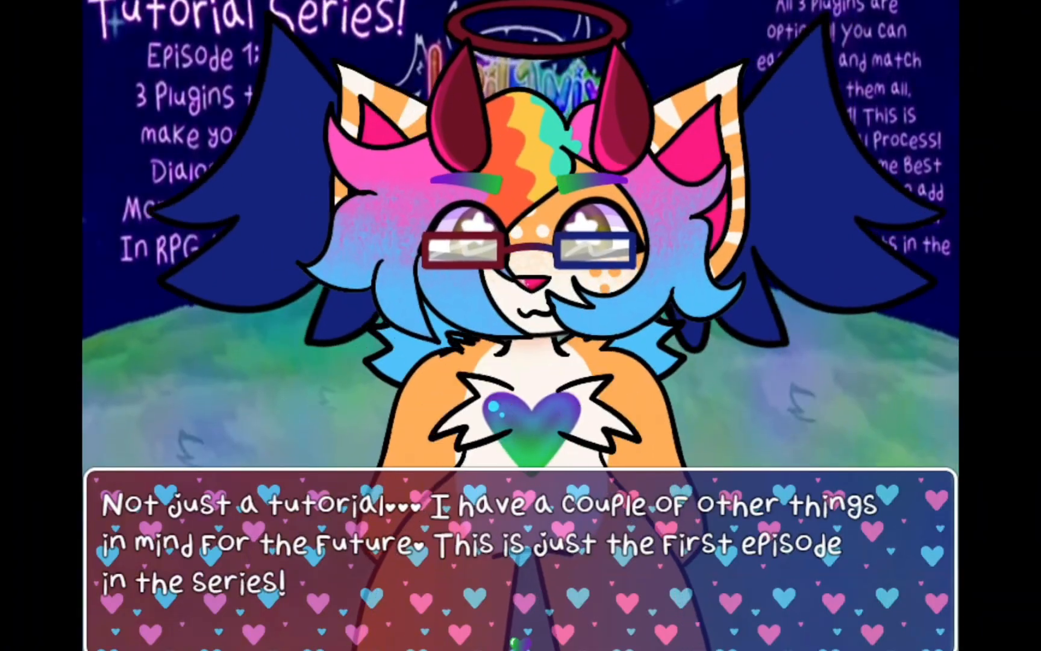
{"action": "key", "text": "Return"}
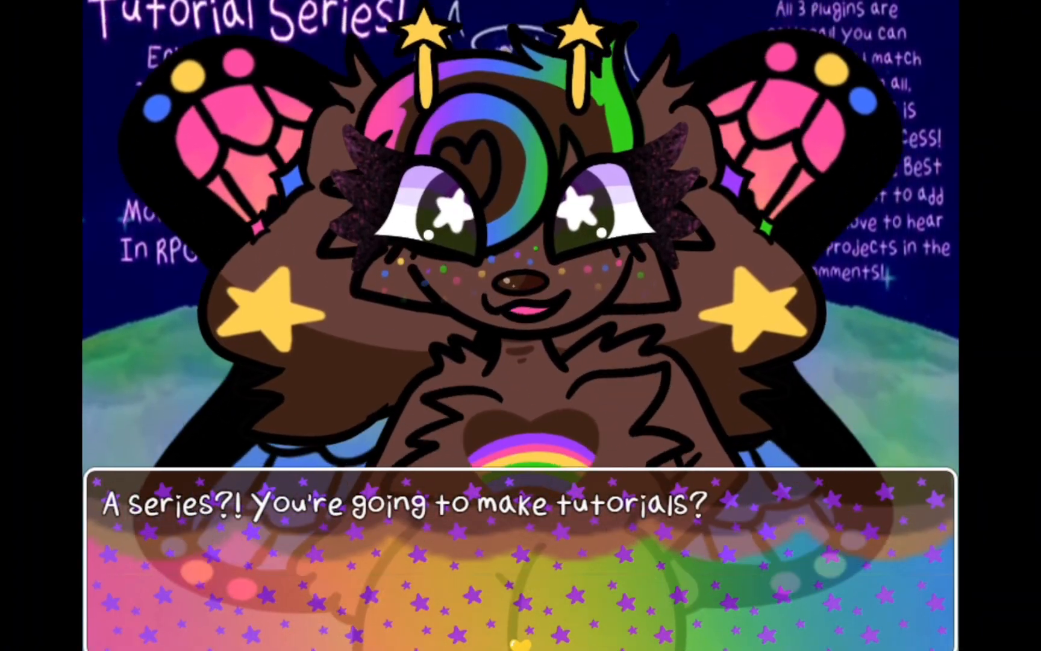
{"action": "key", "text": "Return"}
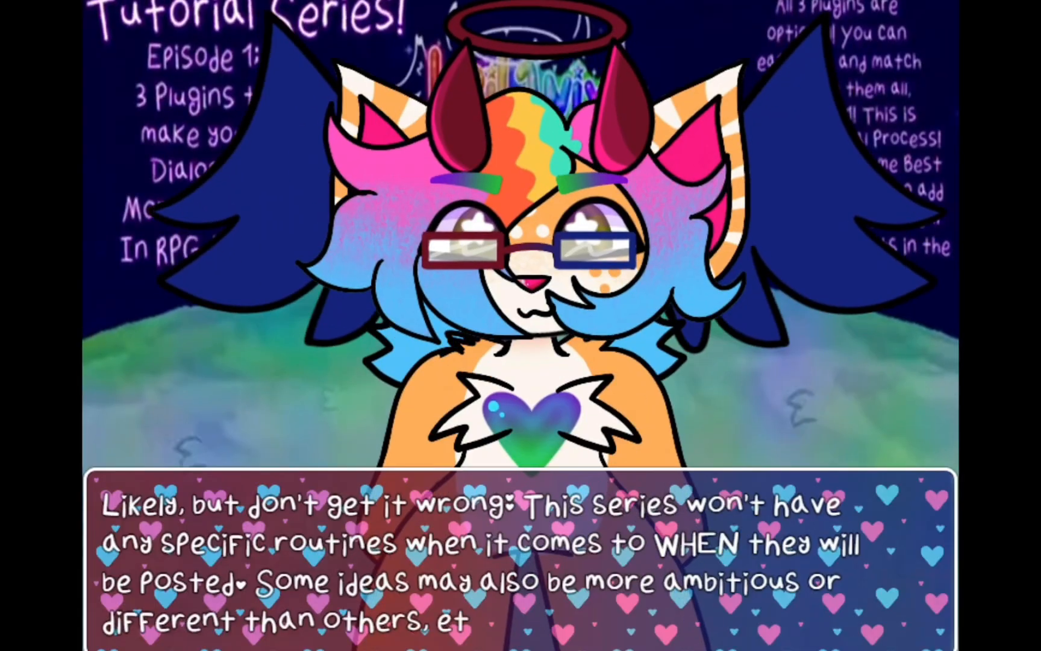
{"action": "key", "text": "Return"}
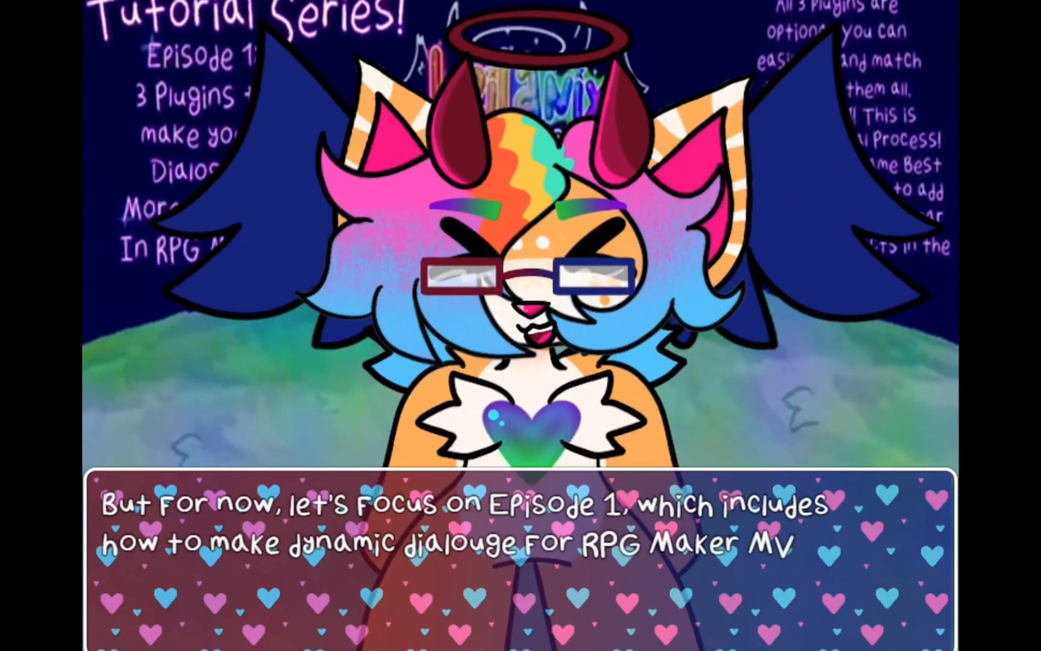
{"action": "key", "text": "Return"}
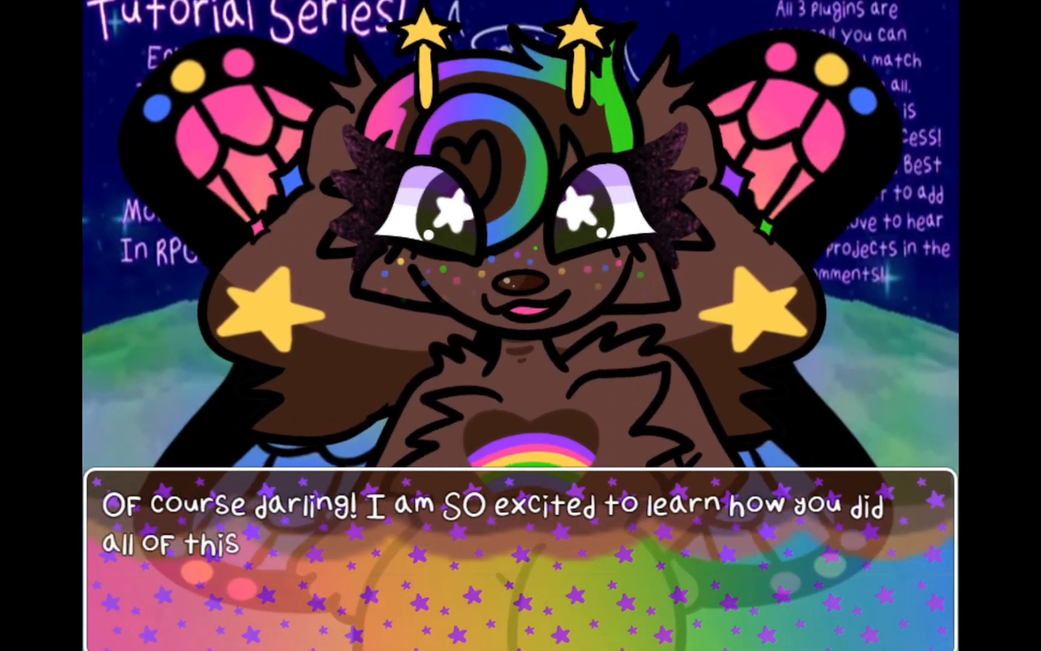
{"action": "key", "text": "Return"}
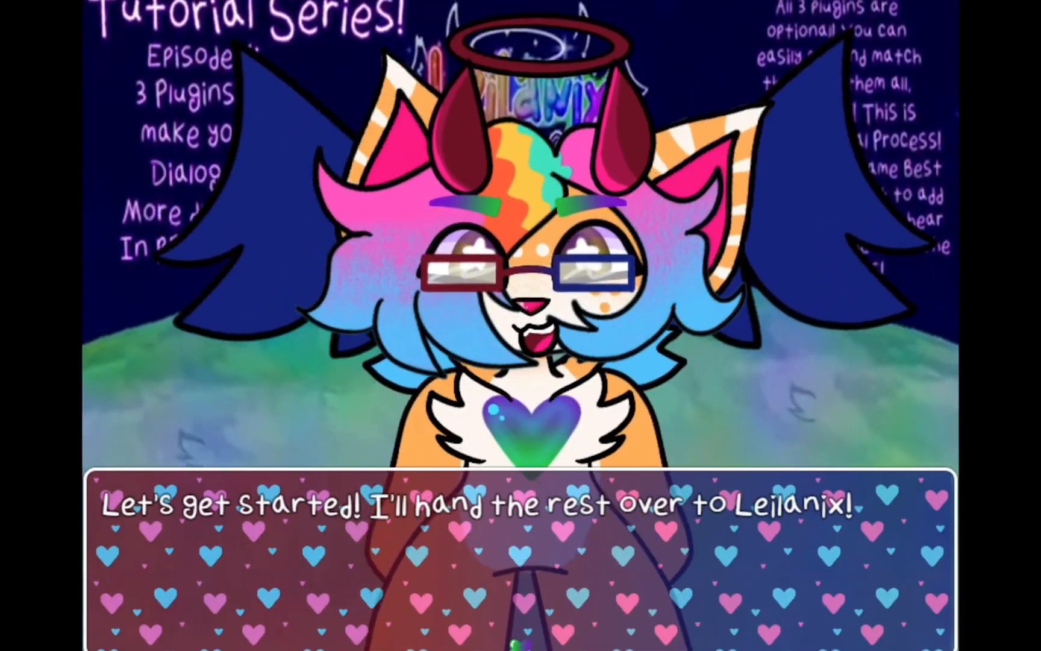
{"action": "key", "text": "Return"}
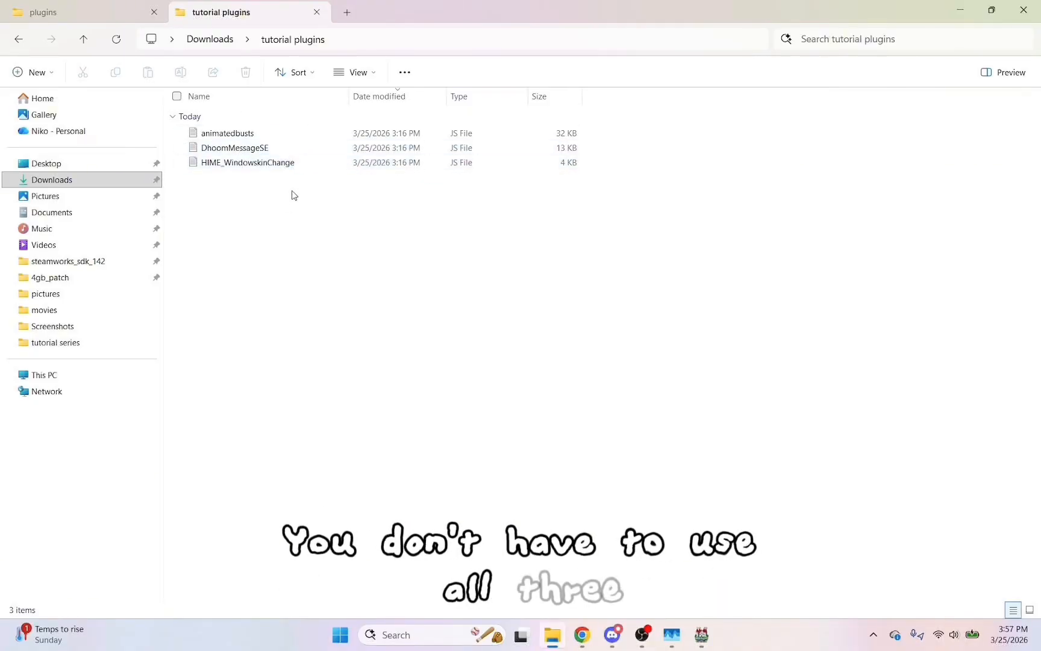
Step: Put the animatedbusts, DhoomMessageSE and HIME_WindowskinChange files from the tutorial plugins folder into the project's js/plugins folder
{"action": "left_click_drag", "start_coordinate": [262, 191], "coordinate": [262, 121]}
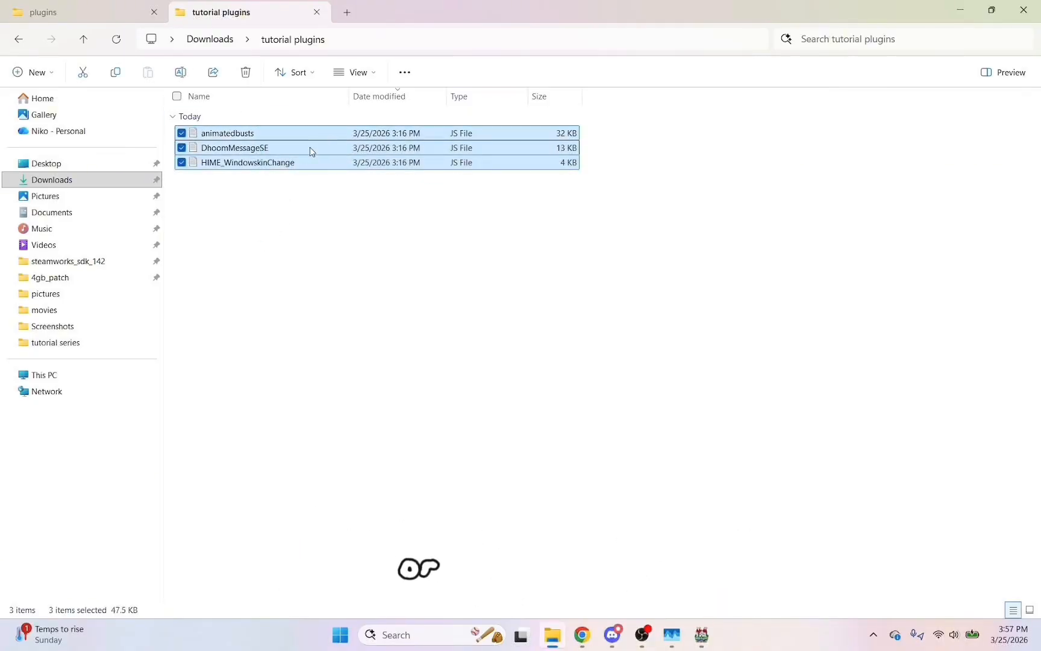
{"action": "left_click_drag", "start_coordinate": [311, 151], "coordinate": [281, 344]}
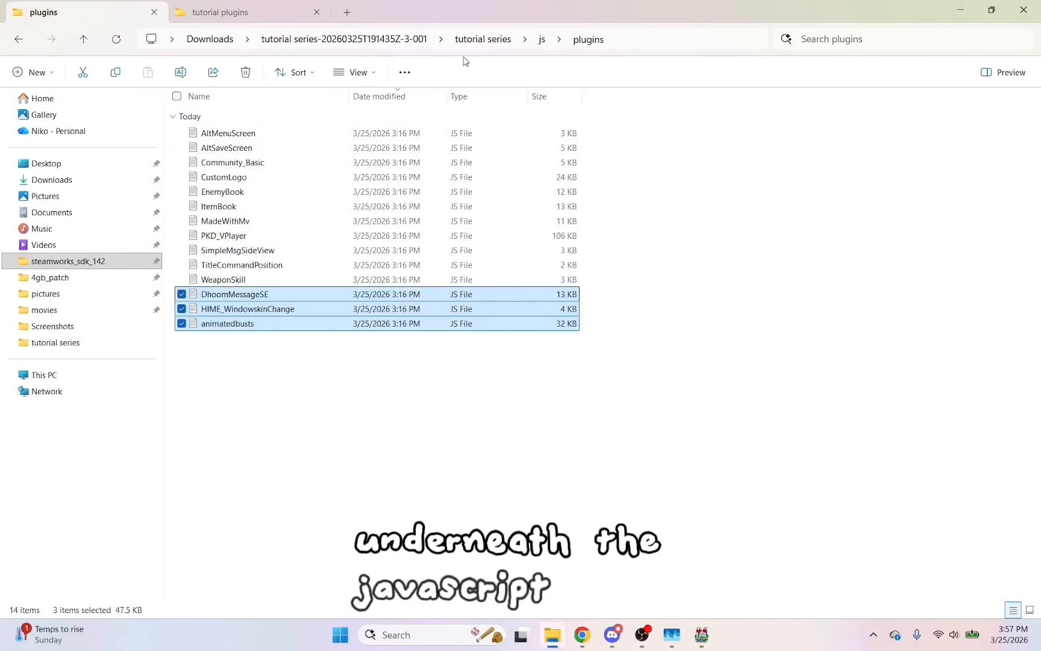
{"action": "left_click", "coordinate": [312, 485]}
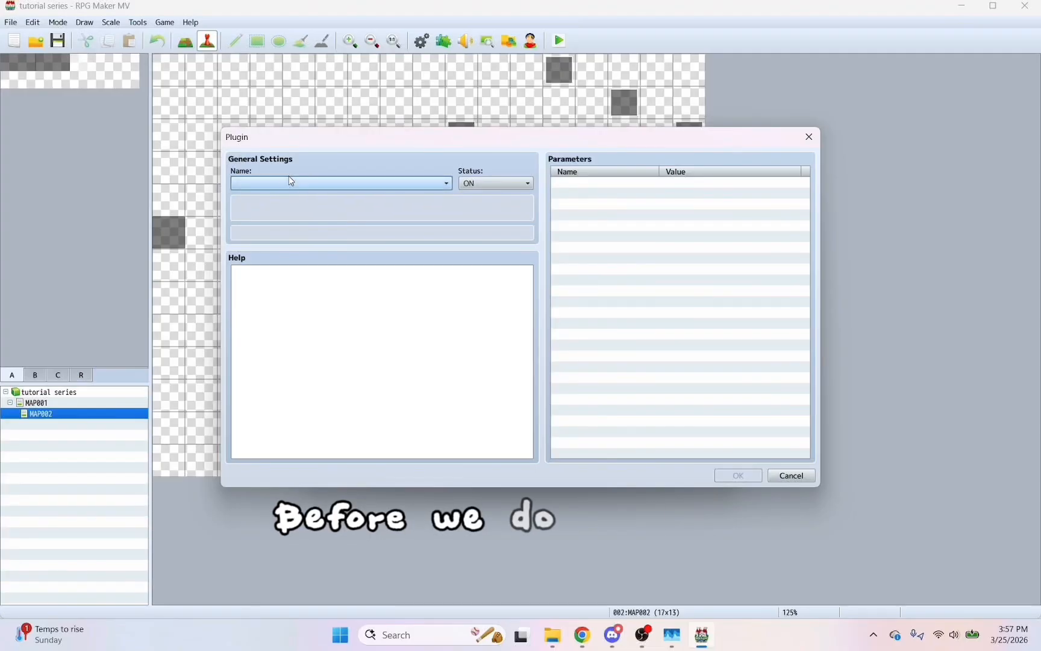
Step: Switch to RPG Maker MV and add the HIME_WindowskinChange plugin to the project with status ON
{"action": "left_click", "coordinate": [292, 181]}
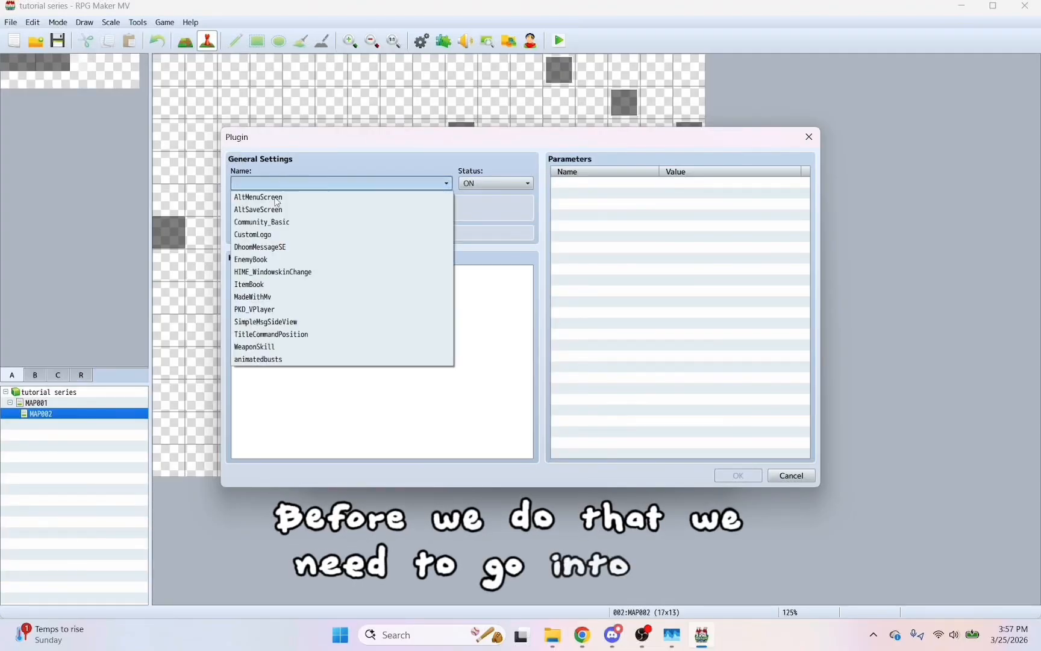
{"action": "left_click", "coordinate": [298, 272]}
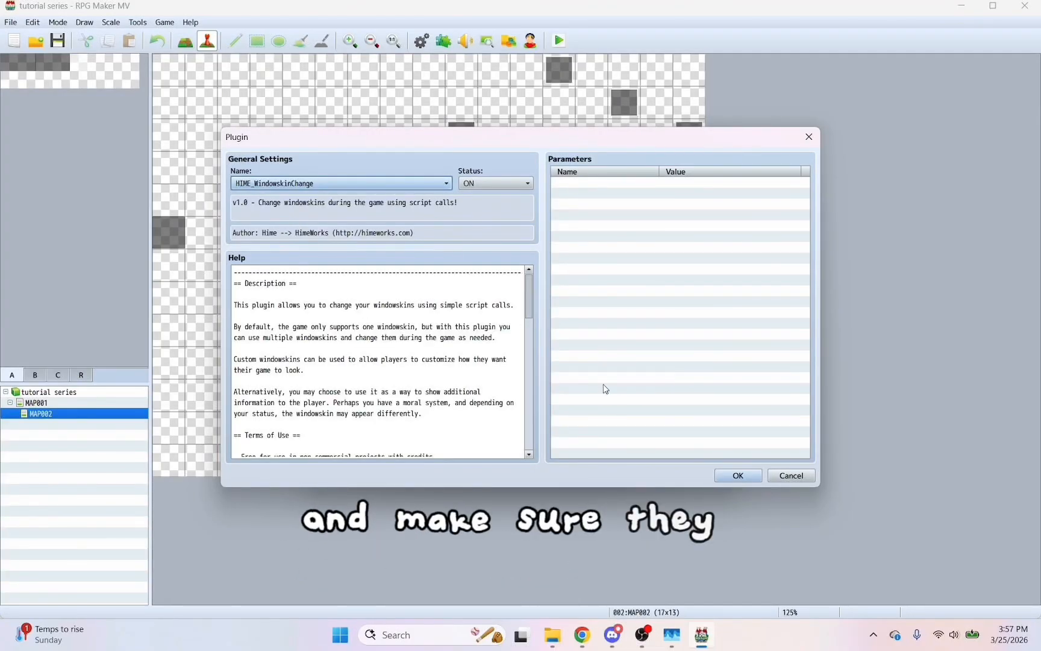
{"action": "left_click", "coordinate": [720, 479]}
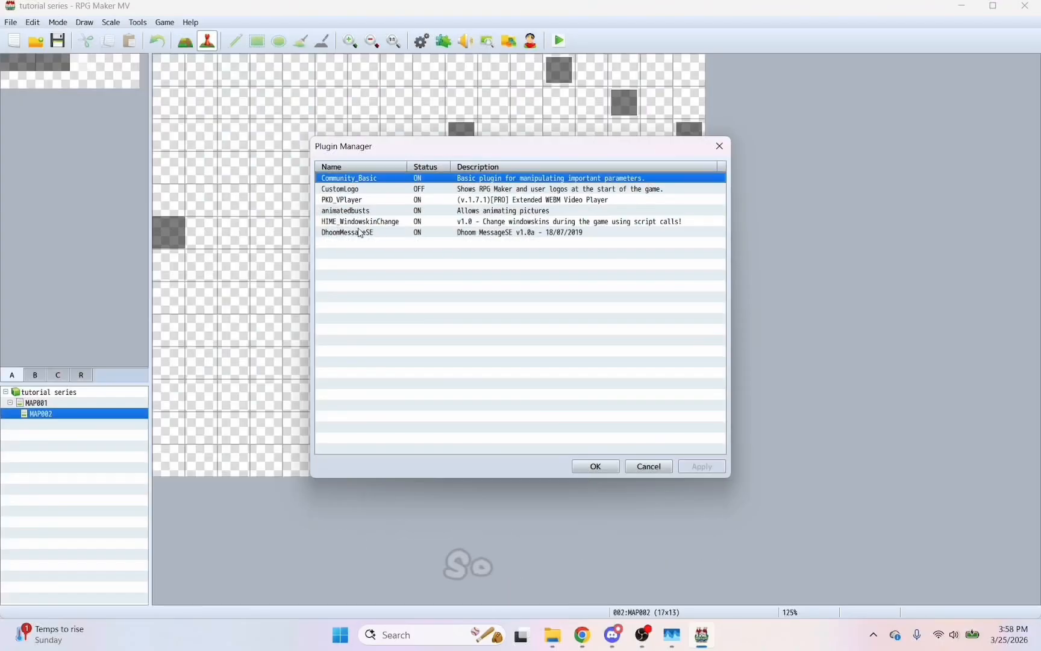
Step: Open the HIME_WindowskinChange plugin entry and read its help text through to the instructions for locating and changing windowskins
{"action": "double_click", "coordinate": [368, 222]}
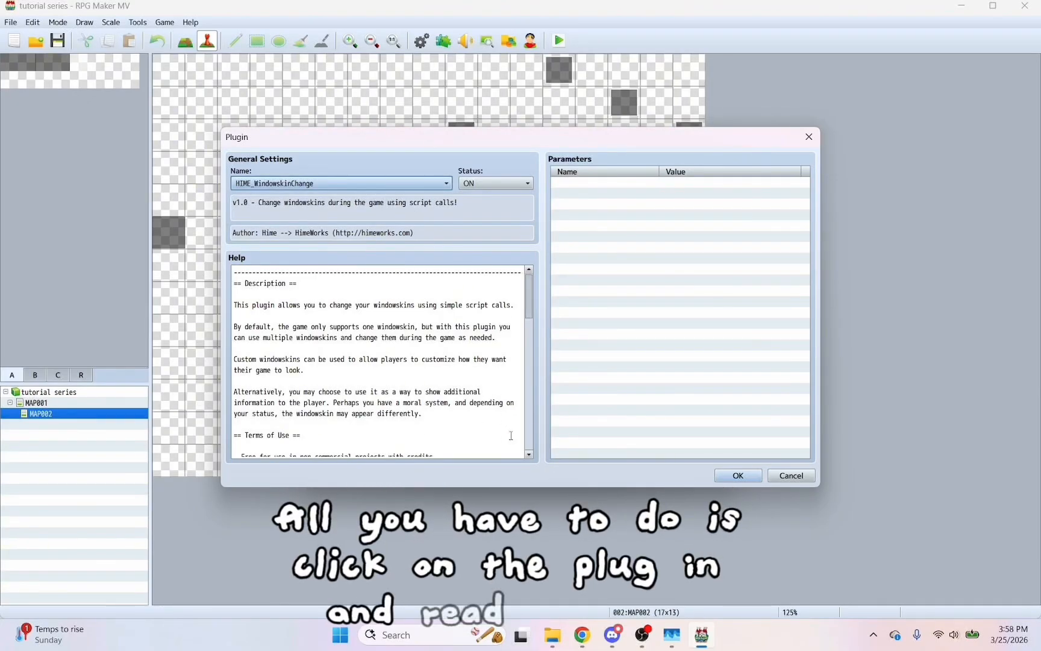
{"action": "left_click", "coordinate": [531, 456]}
{"action": "left_click", "coordinate": [530, 456]}
{"action": "left_click", "coordinate": [530, 456]}
{"action": "left_click", "coordinate": [530, 456]}
{"action": "left_click", "coordinate": [530, 456]}
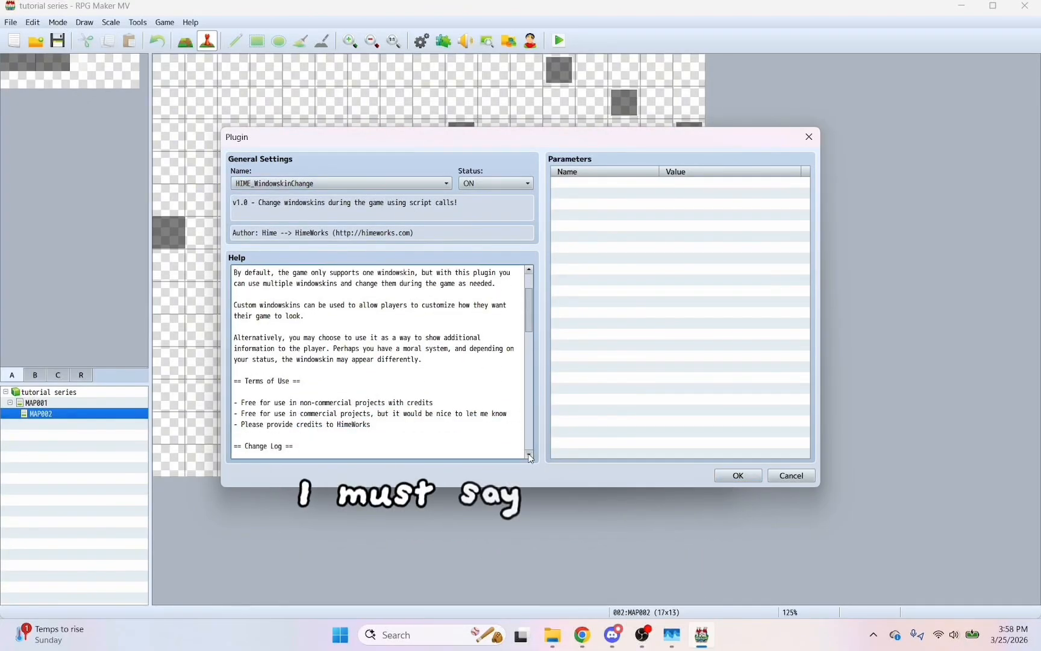
{"action": "left_click", "coordinate": [530, 456]}
{"action": "left_click", "coordinate": [531, 456]}
{"action": "left_click", "coordinate": [530, 456]}
{"action": "left_click", "coordinate": [530, 456]}
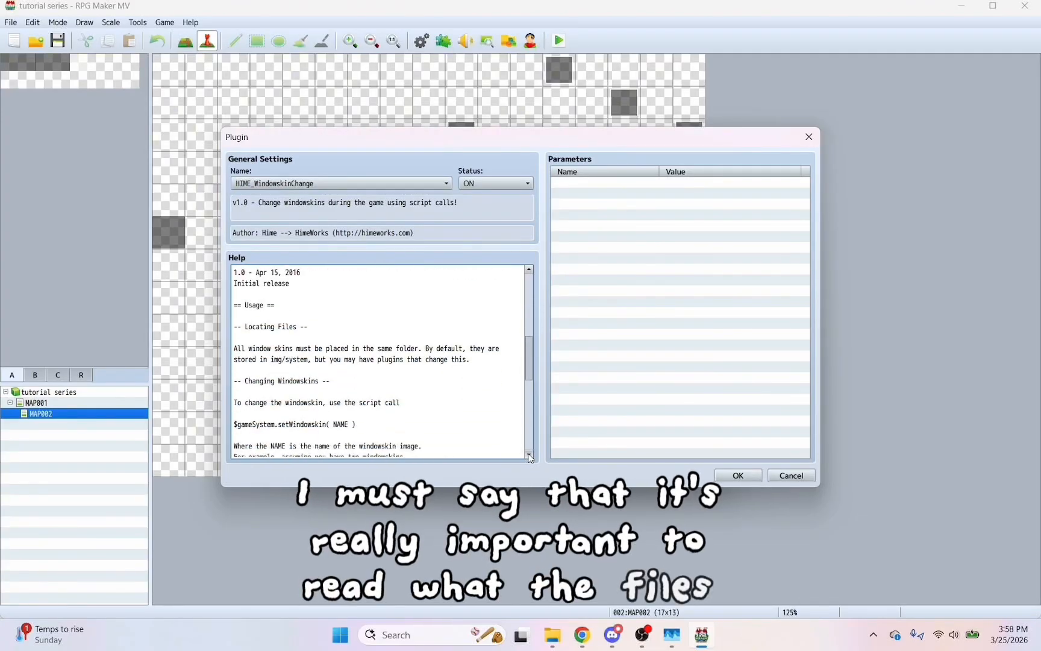
{"action": "left_click", "coordinate": [530, 456]}
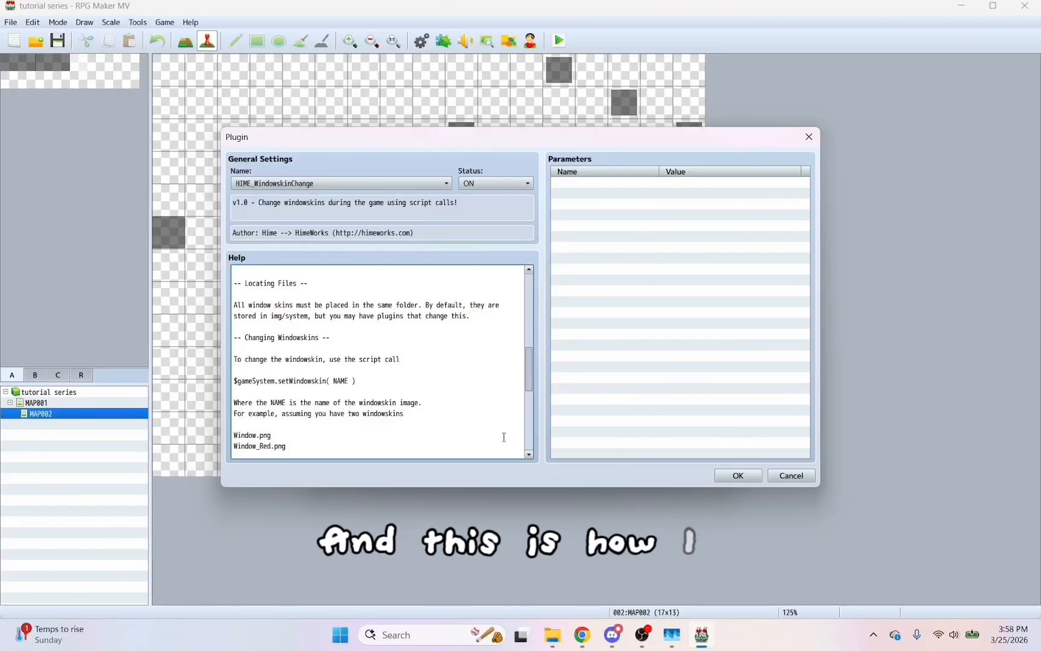
Step: Read the rest of the HIME_WindowskinChange help on switching between windowskins and preloading files
{"action": "left_click", "coordinate": [528, 455]}
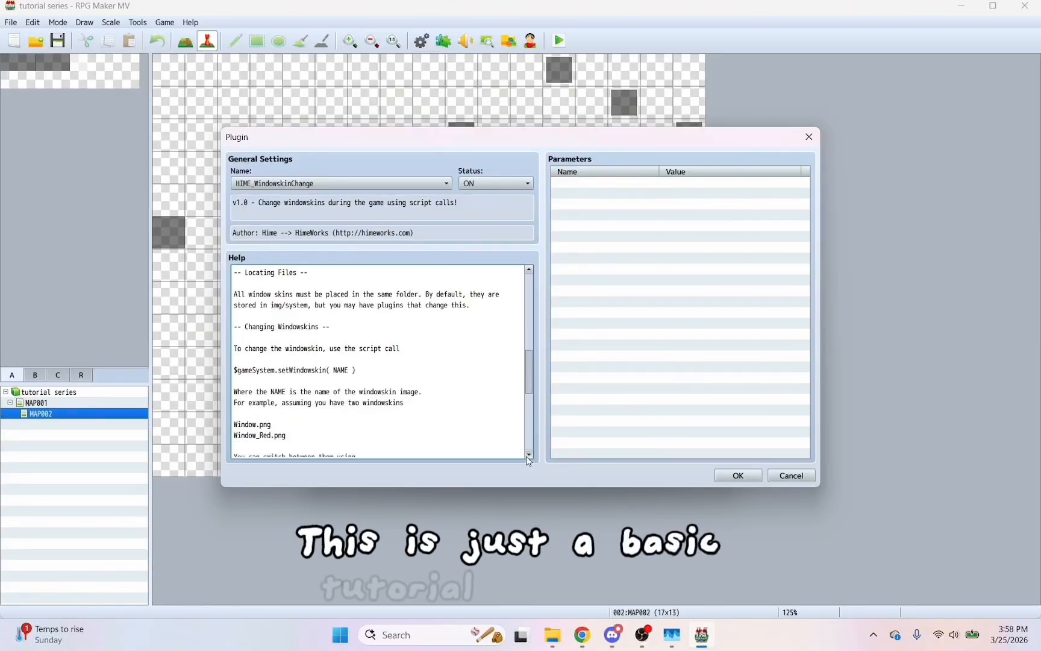
{"action": "left_click", "coordinate": [527, 455]}
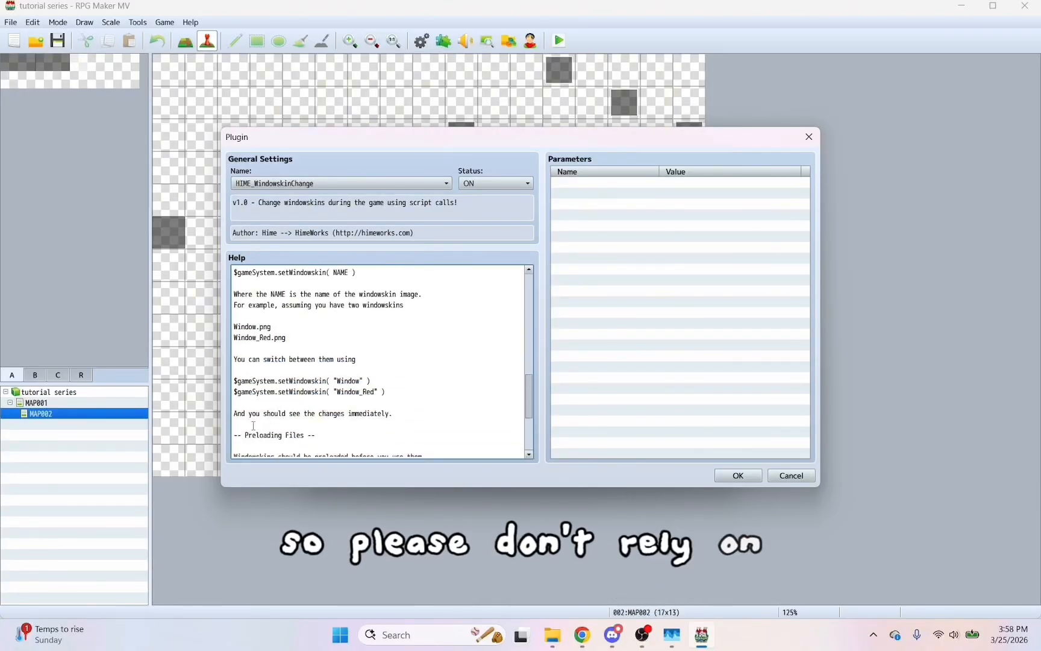
{"action": "left_click", "coordinate": [530, 454]}
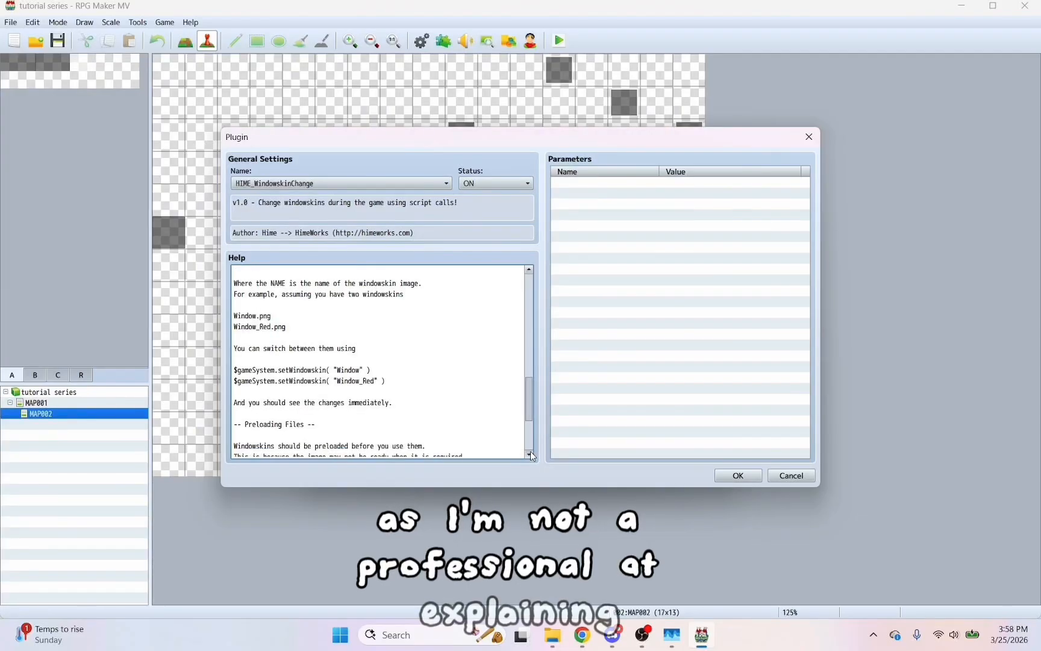
{"action": "left_click", "coordinate": [530, 454]}
{"action": "left_click", "coordinate": [530, 454]}
{"action": "left_click", "coordinate": [530, 454]}
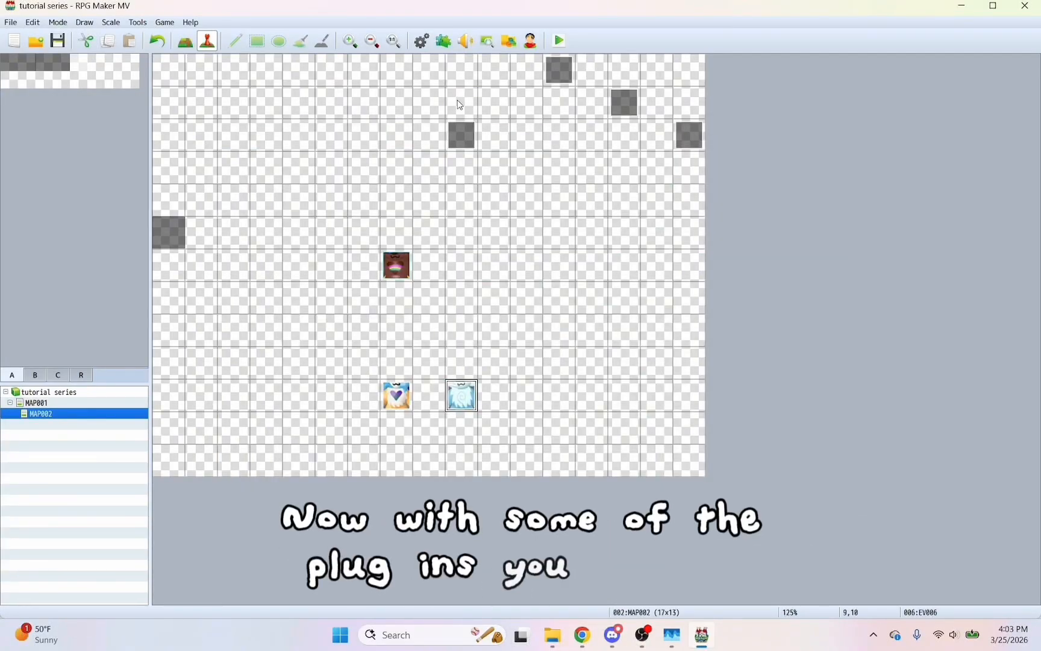
Step: Set the trigger of the "load window" event on MAP002 to Action Button
{"action": "double_click", "coordinate": [456, 140]}
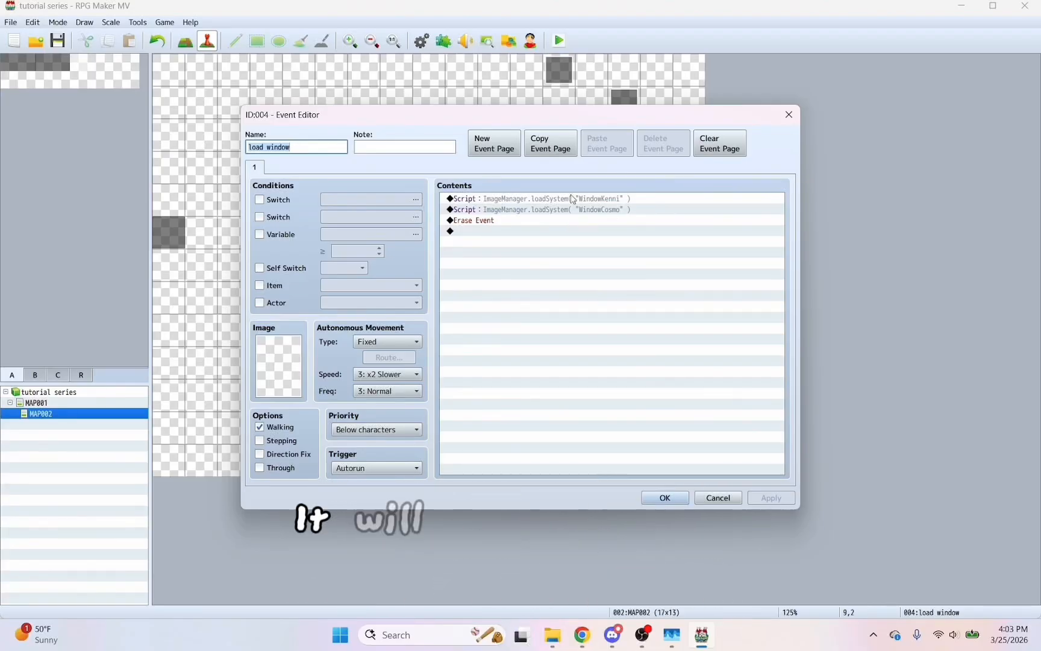
{"action": "left_click", "coordinate": [357, 468]}
{"action": "left_click", "coordinate": [360, 482]}
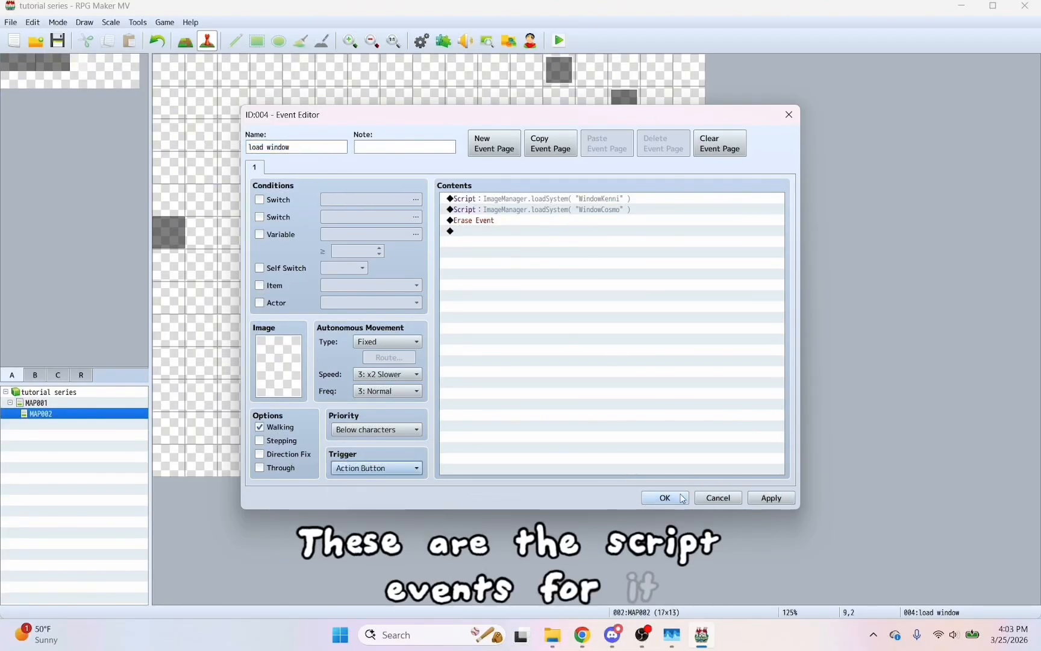
{"action": "left_click", "coordinate": [661, 498]}
Step: Save the project and playtest a new game to check the dialogue windowskin, closing the game once checked
{"action": "left_click", "coordinate": [560, 42]}
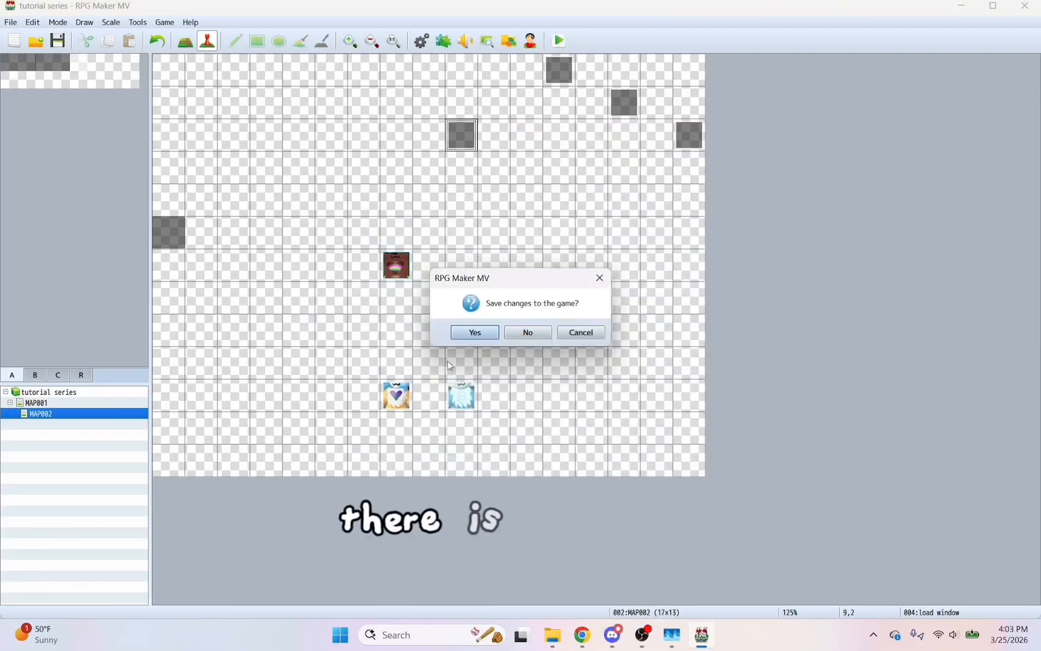
{"action": "left_click", "coordinate": [476, 331]}
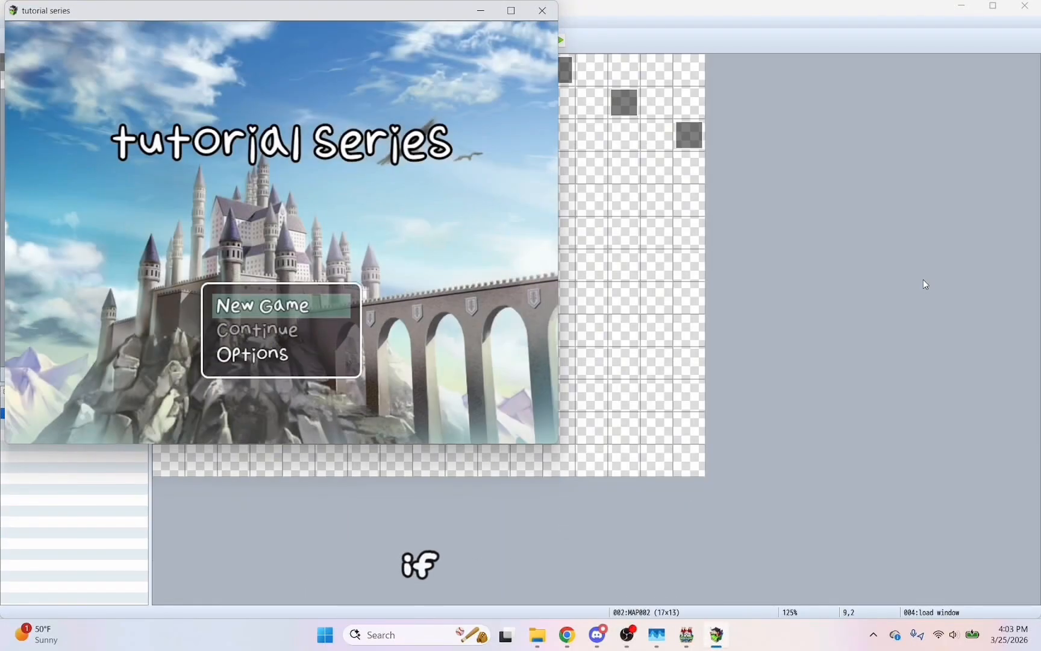
{"action": "key", "text": "Return"}
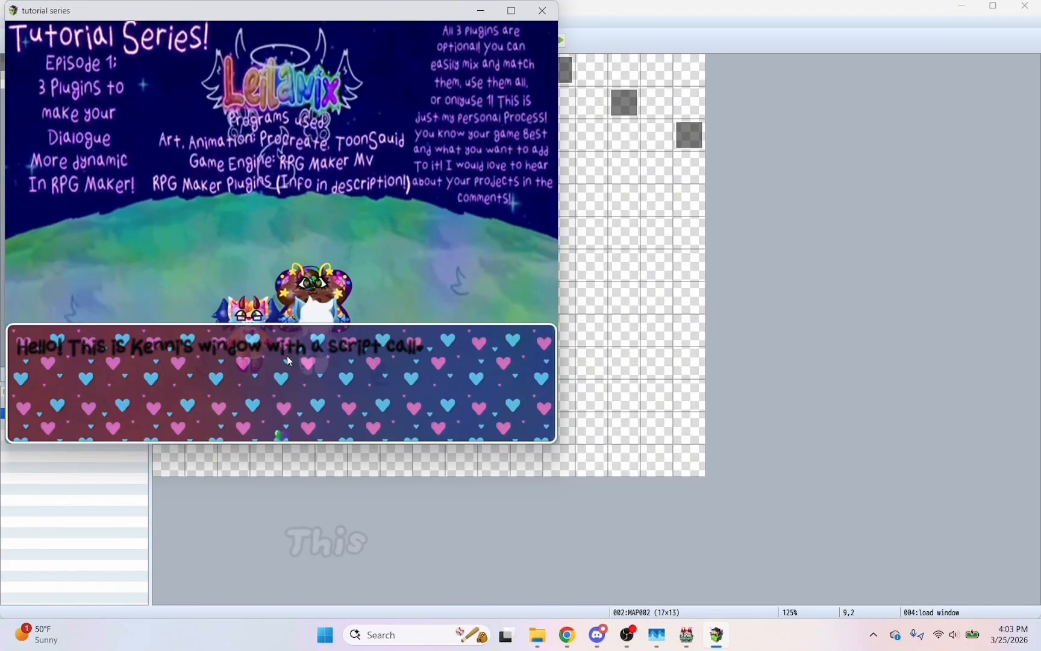
{"action": "left_click", "coordinate": [543, 10]}
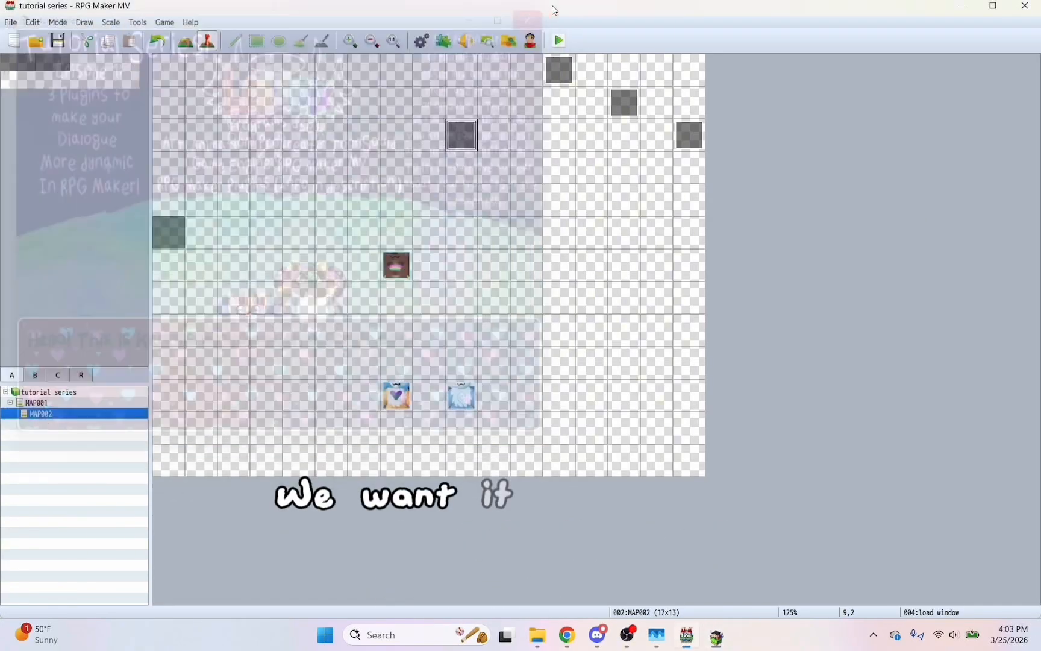
Step: Set the trigger of the "load window" event to Autorun
{"action": "double_click", "coordinate": [468, 140]}
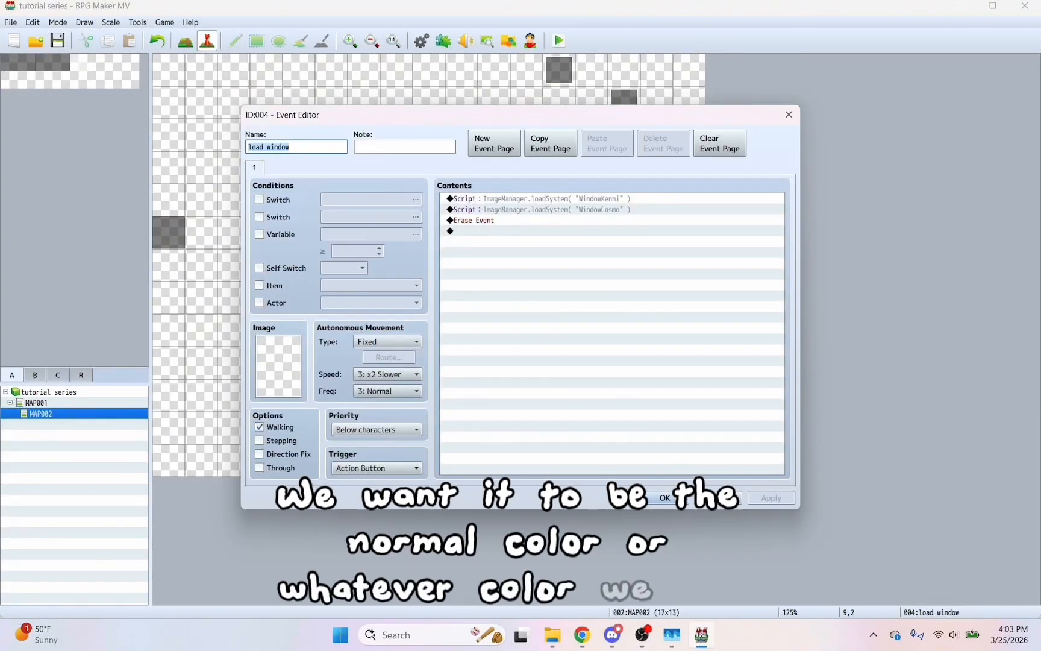
{"action": "left_click", "coordinate": [375, 468]}
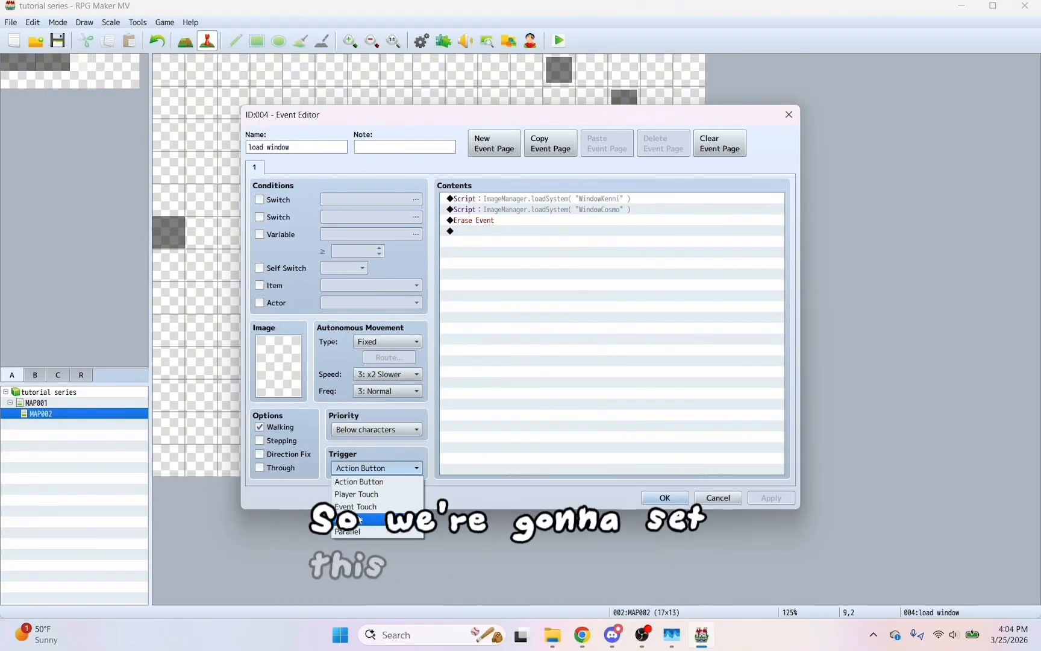
{"action": "left_click", "coordinate": [353, 519]}
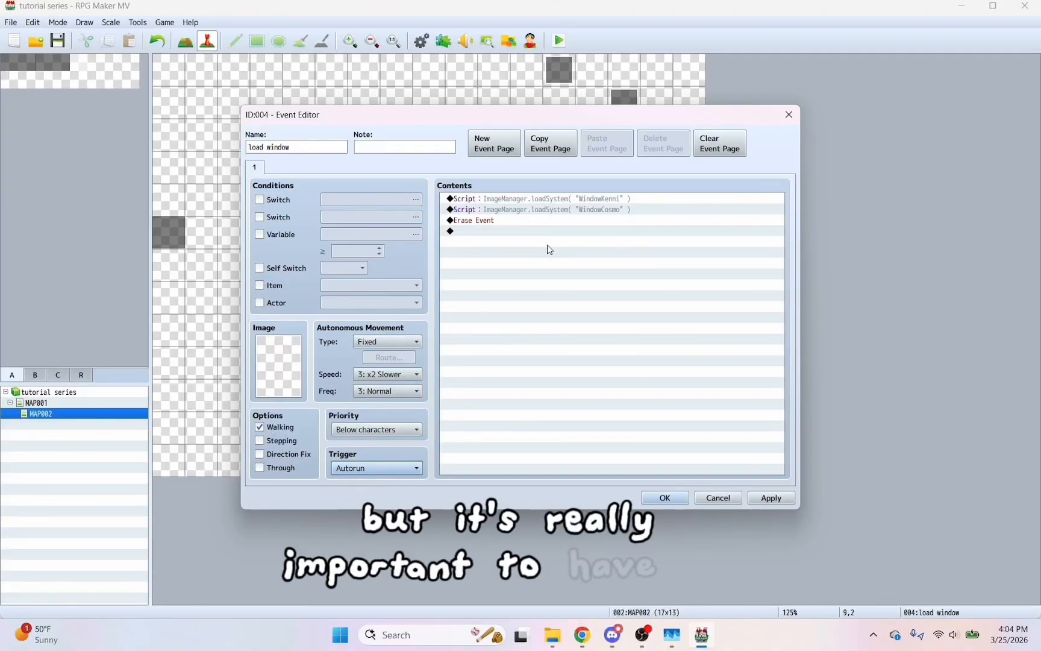
{"action": "left_click", "coordinate": [645, 496]}
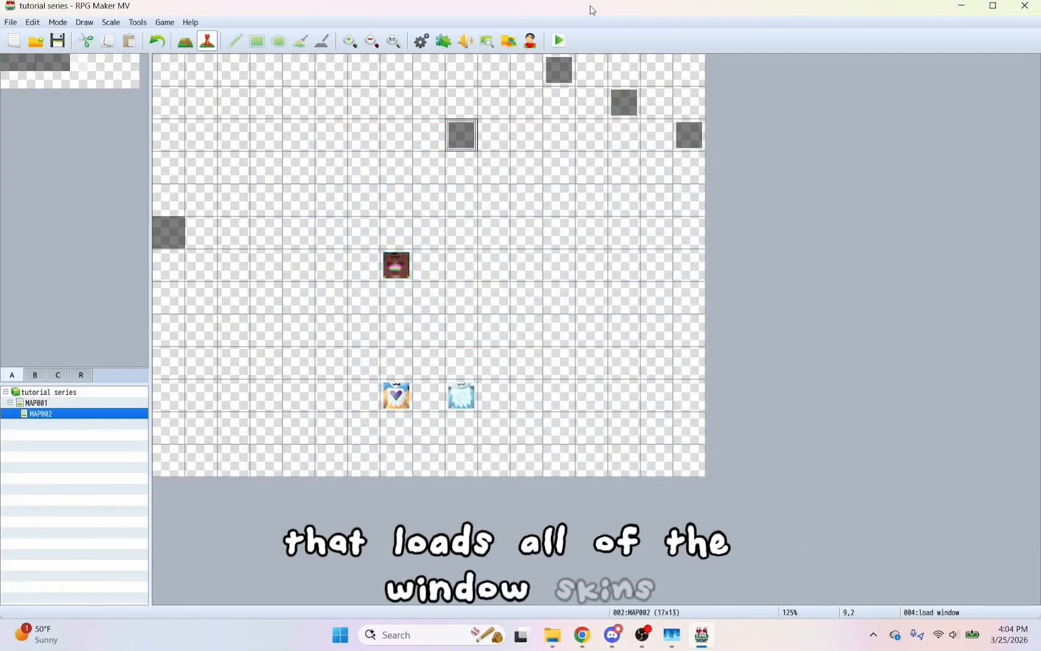
Step: Save the changes and start a new game in a playtest to check that the windowskins load
{"action": "left_click", "coordinate": [560, 40]}
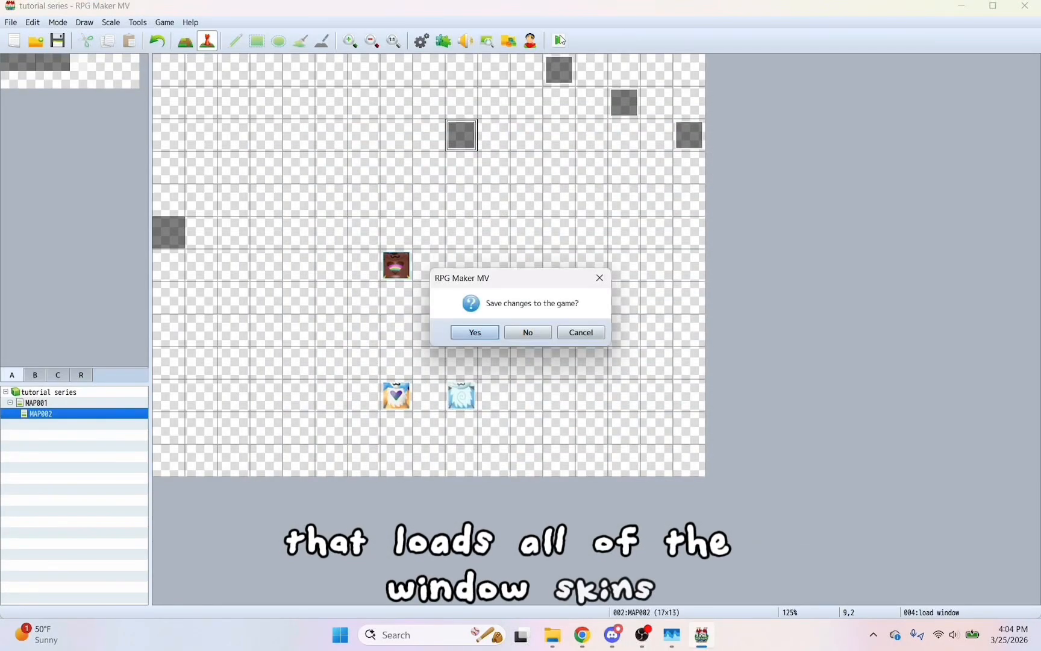
{"action": "left_click", "coordinate": [476, 330]}
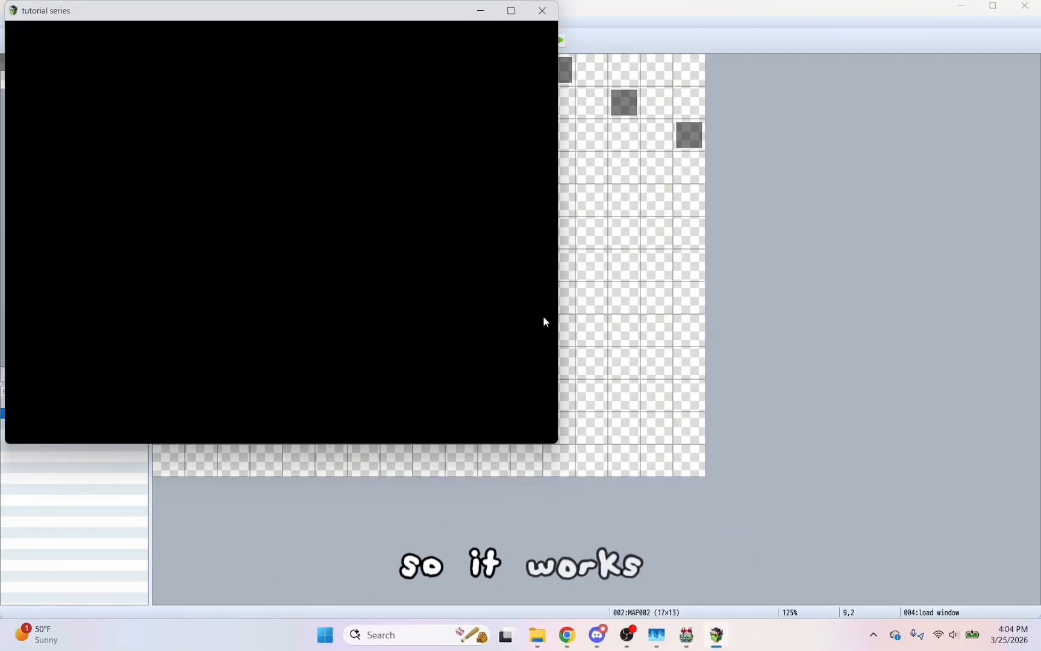
{"action": "key", "text": "Return"}
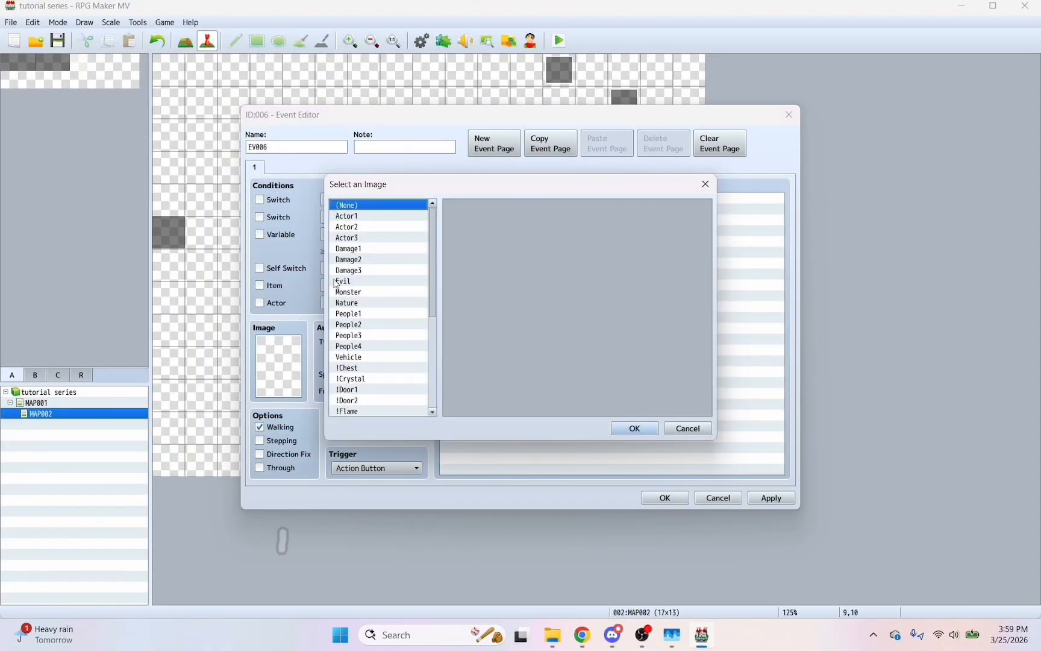
Step: Set the image of event EV006 to the first frame of the $Leilani character sheet
{"action": "left_click_drag", "start_coordinate": [437, 278], "coordinate": [419, 418]}
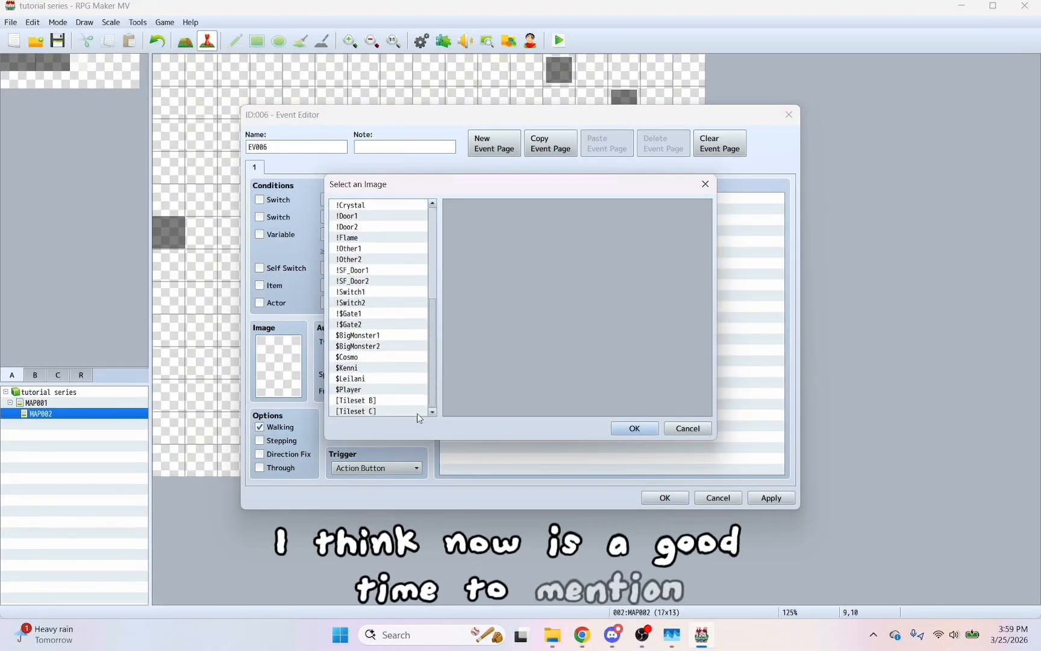
{"action": "left_click", "coordinate": [352, 380]}
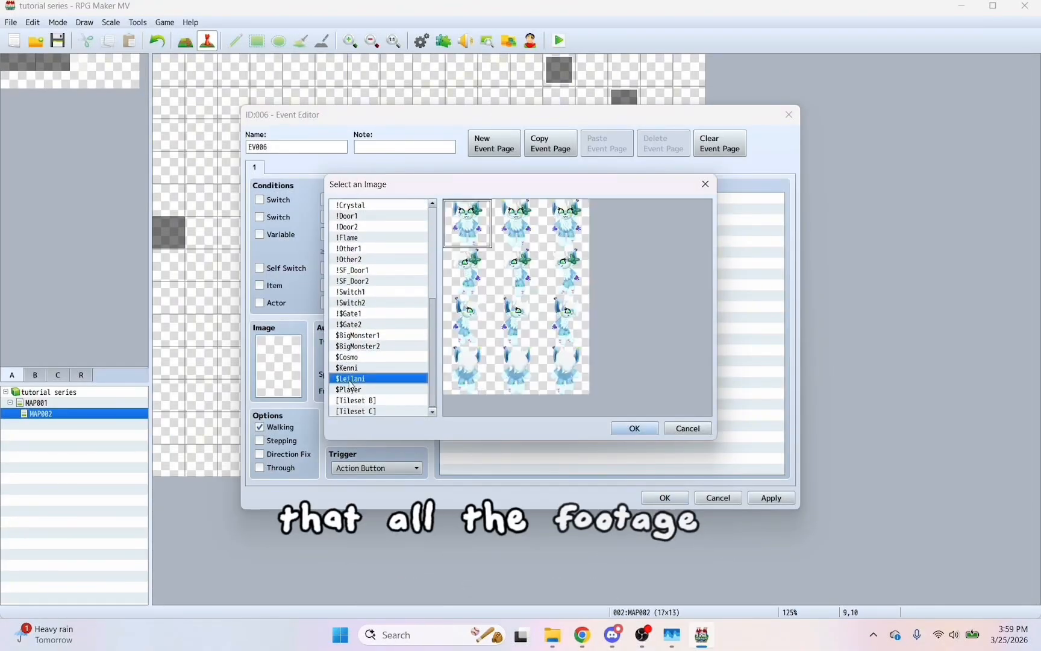
{"action": "left_click", "coordinate": [627, 430]}
Step: Add a Show Text command to EV006 reading "Hello! This is the normal window without a script call." and save the event
{"action": "double_click", "coordinate": [508, 232]}
{"action": "left_click", "coordinate": [543, 202]}
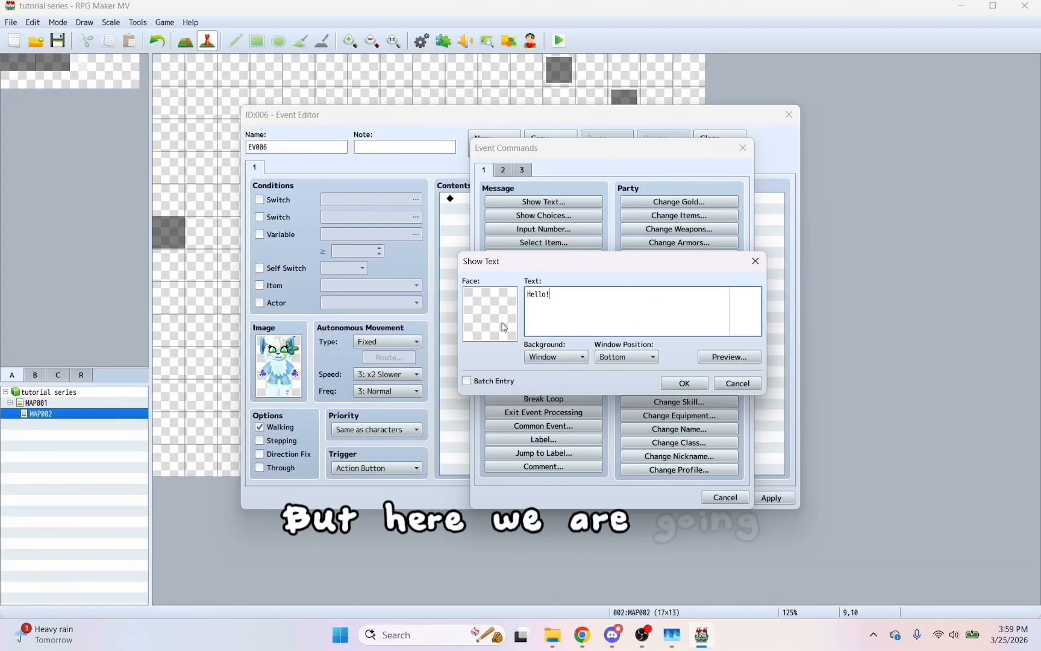
{"action": "type", "text": "Hello! This is the normal window without a"}
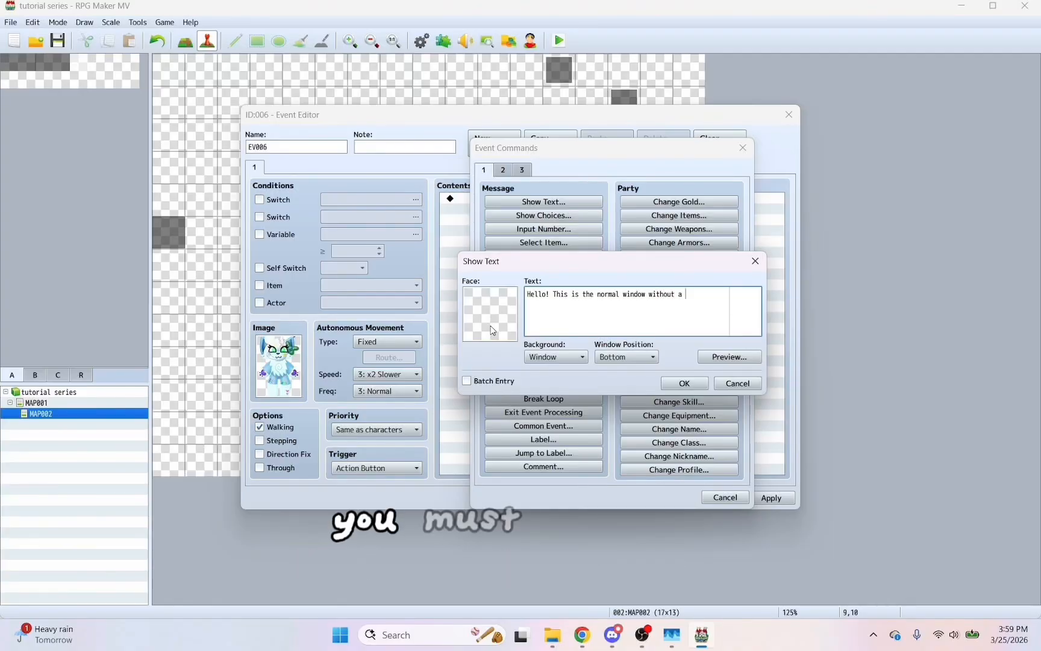
{"action": "type", "text": "ript call."}
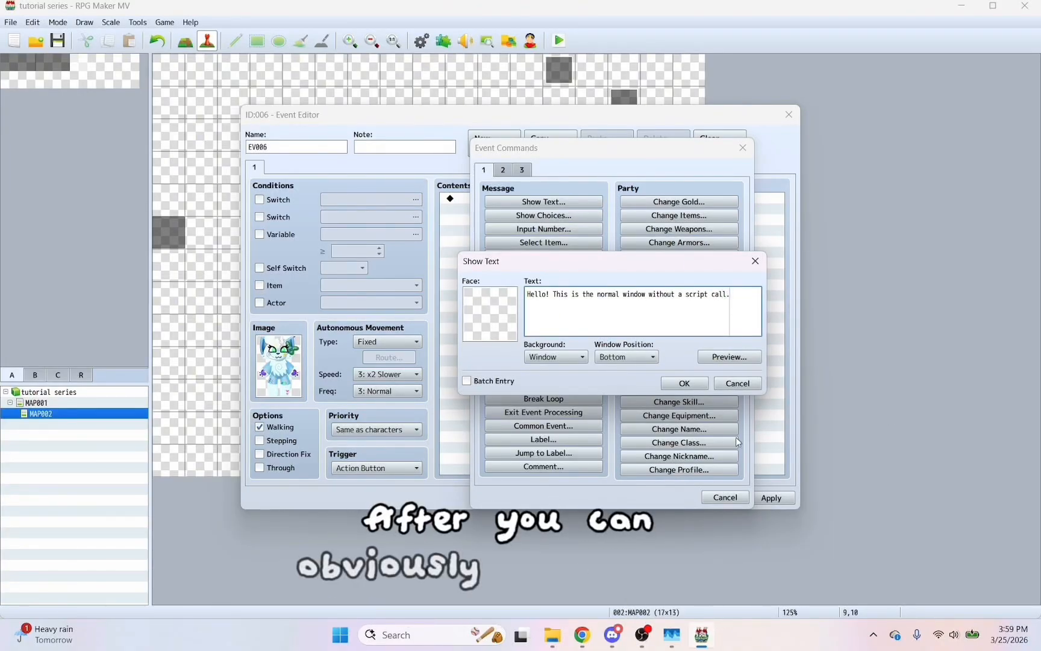
{"action": "left_click", "coordinate": [685, 383]}
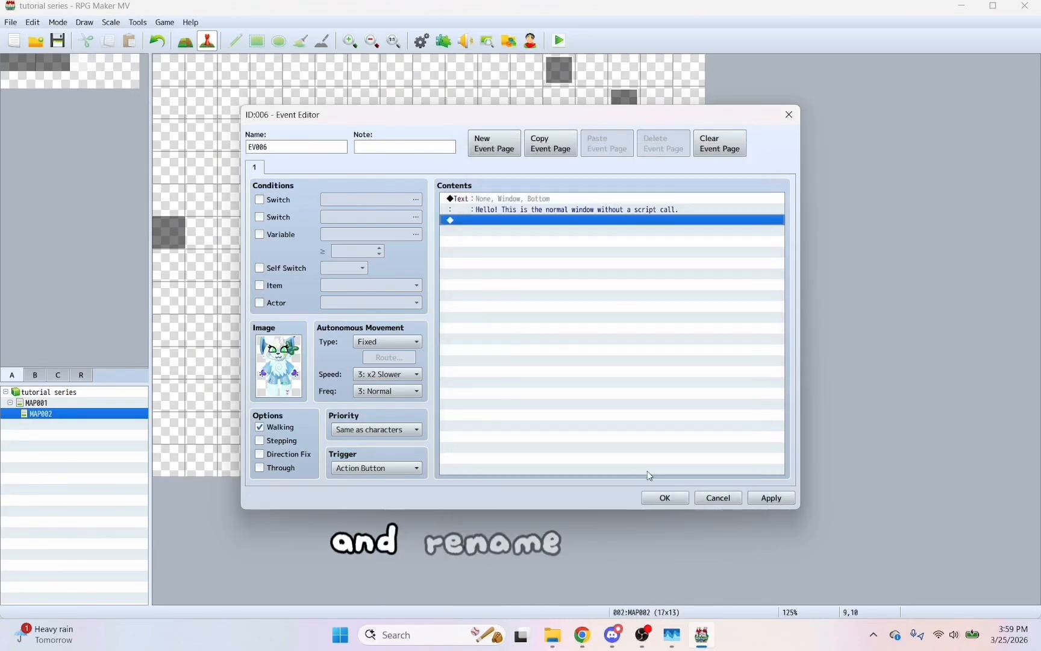
{"action": "left_click", "coordinate": [672, 503]}
Step: Save the project and launch a playtest with a new game to view EV006's dialogue in the normal window
{"action": "left_click", "coordinate": [560, 41]}
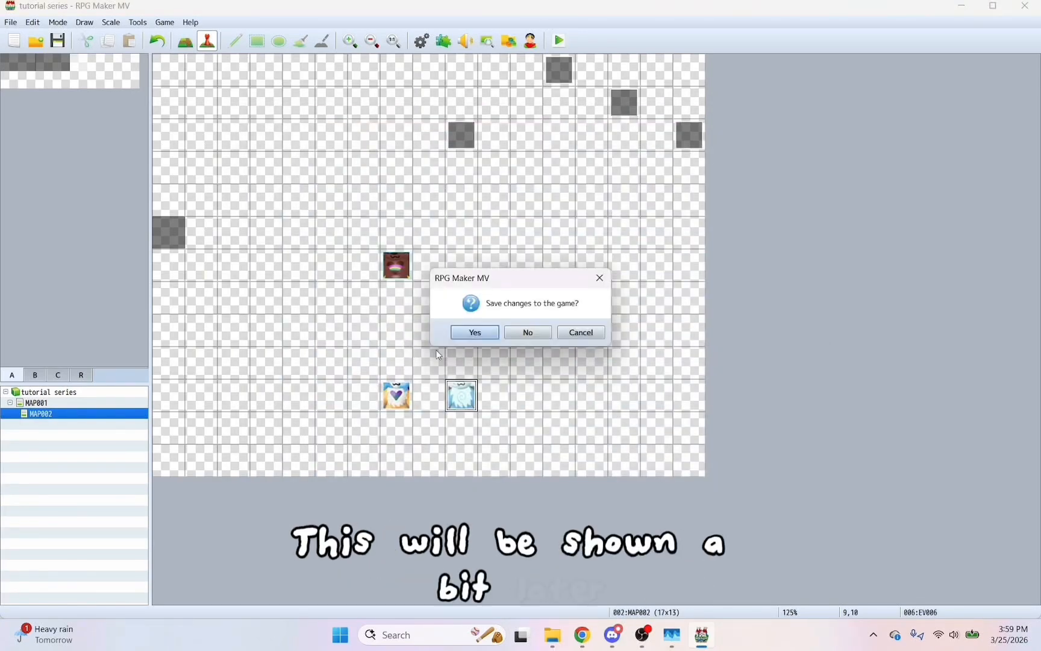
{"action": "left_click", "coordinate": [464, 332]}
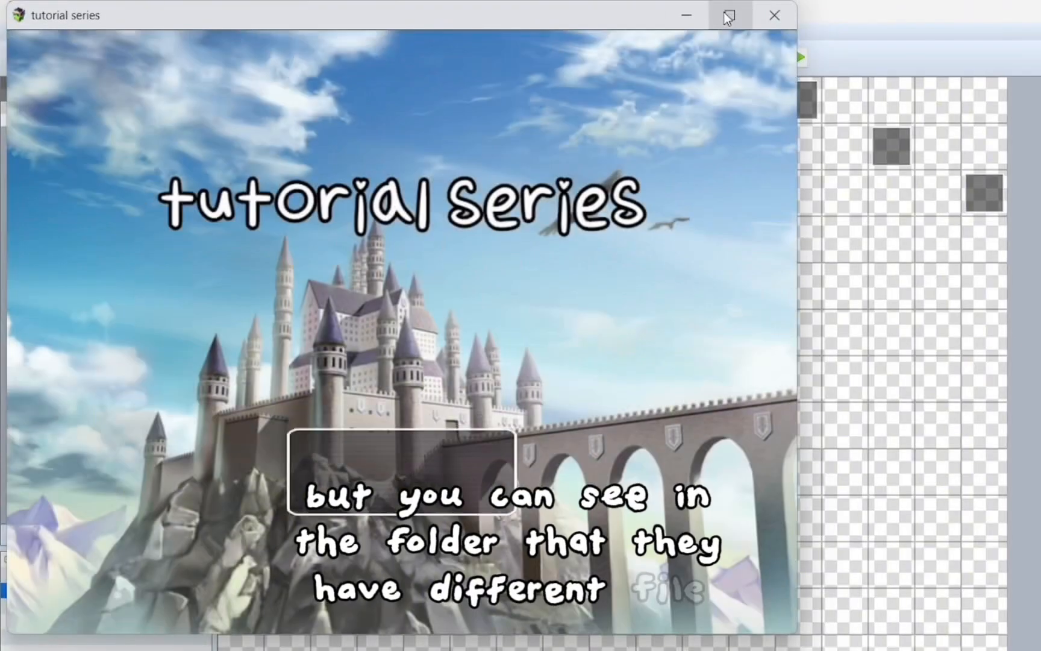
{"action": "left_click", "coordinate": [337, 444]}
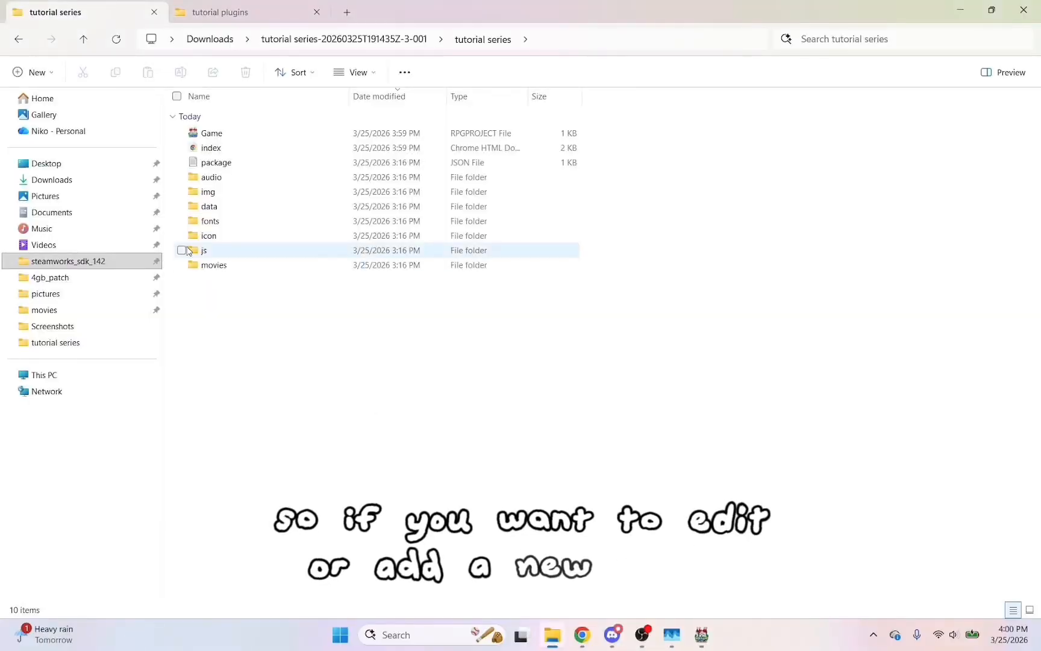
Step: Open the project's img/system folder in File Explorer and examine the windowskin image files
{"action": "double_click", "coordinate": [221, 192]}
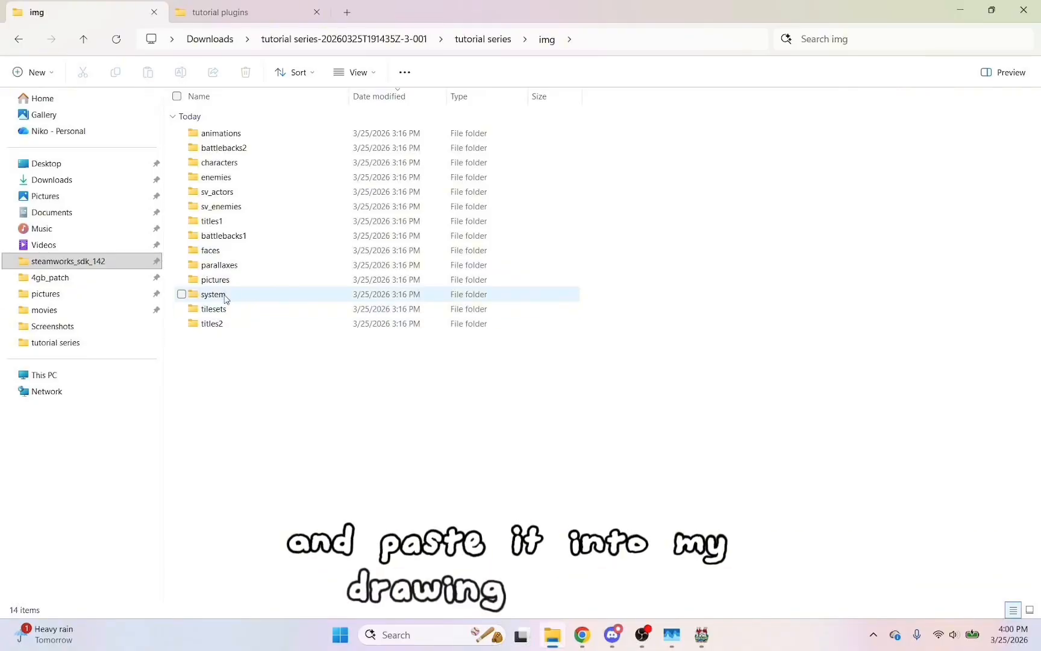
{"action": "double_click", "coordinate": [216, 295]}
{"action": "scroll", "coordinate": [434, 288], "scroll_direction": "down", "scroll_amount": 2}
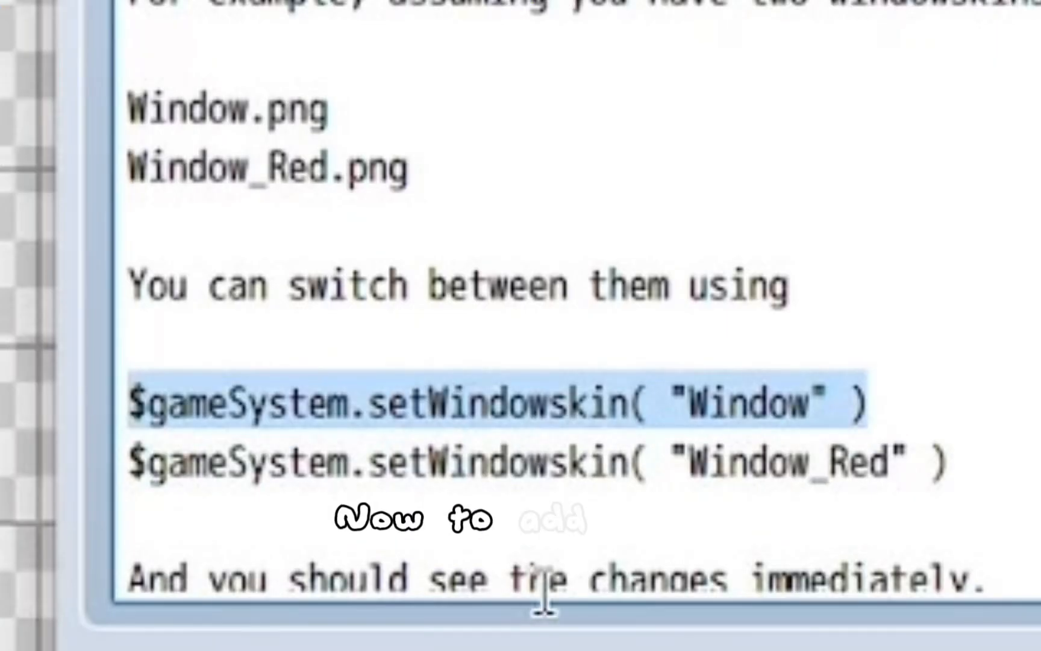
Step: Copy the call $gameSystem.setWindowskin( "Window" ) from the HIME_WindowskinChange help text and close the plugin settings
{"action": "right_click", "coordinate": [267, 409]}
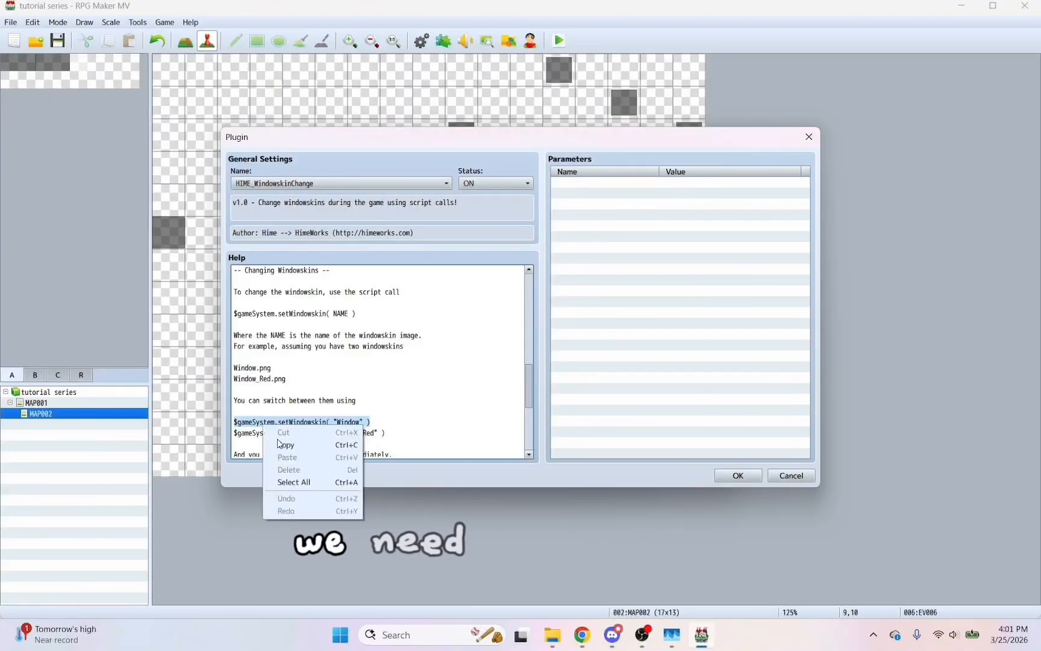
{"action": "left_click", "coordinate": [286, 445]}
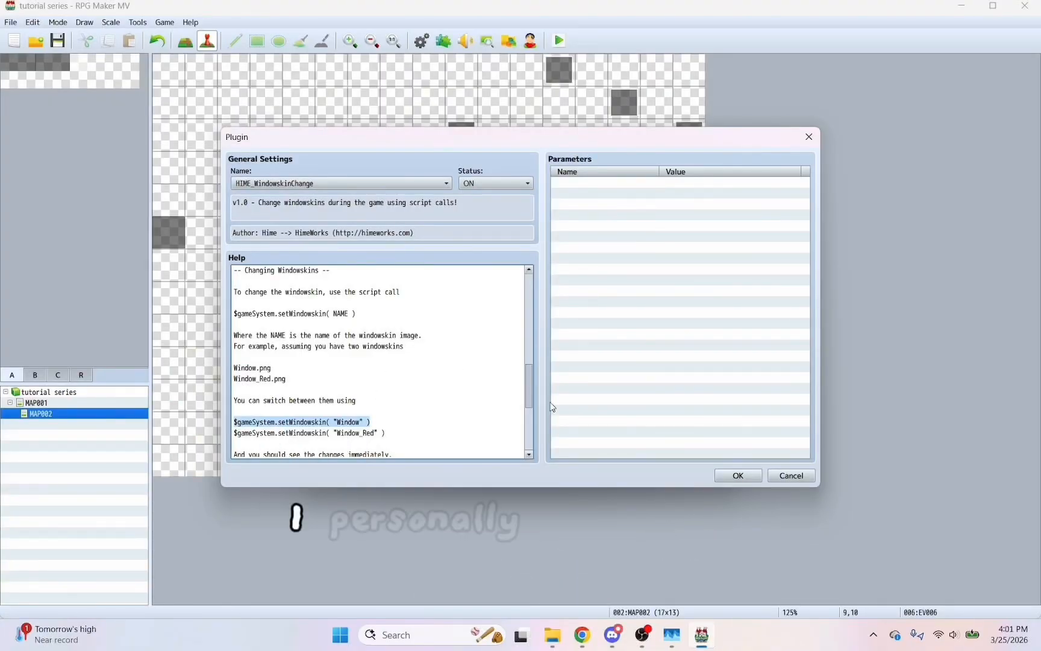
{"action": "left_click", "coordinate": [732, 476]}
{"action": "left_click", "coordinate": [594, 469]}
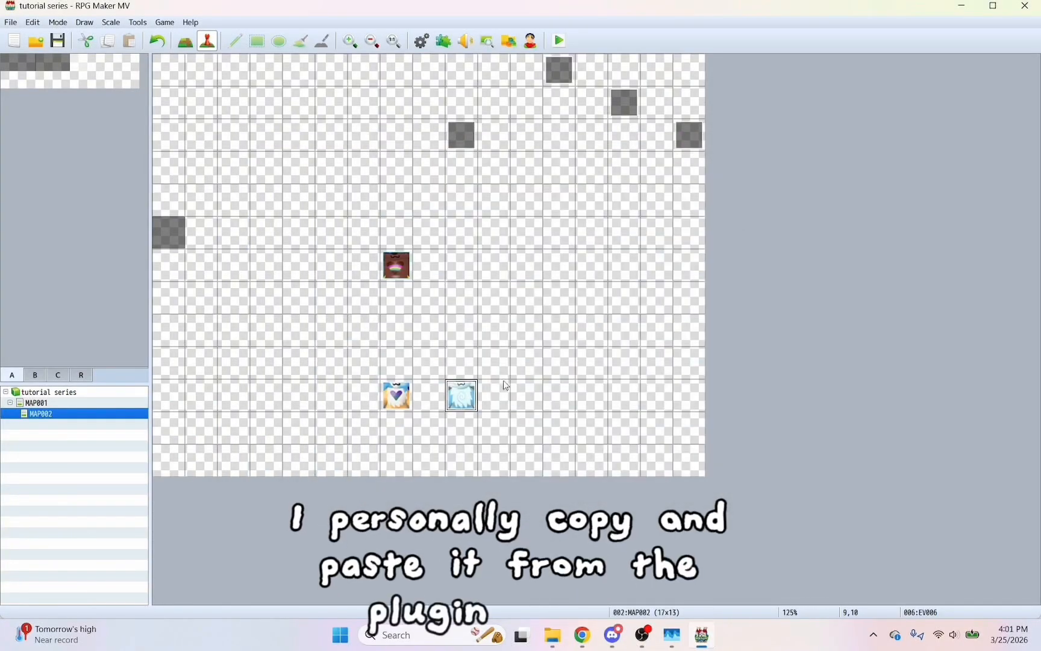
Step: Insert a Script command above the text in EV006 with the call $gameSystem.setWindowskin( "WindowKenni" )
{"action": "double_click", "coordinate": [462, 396]}
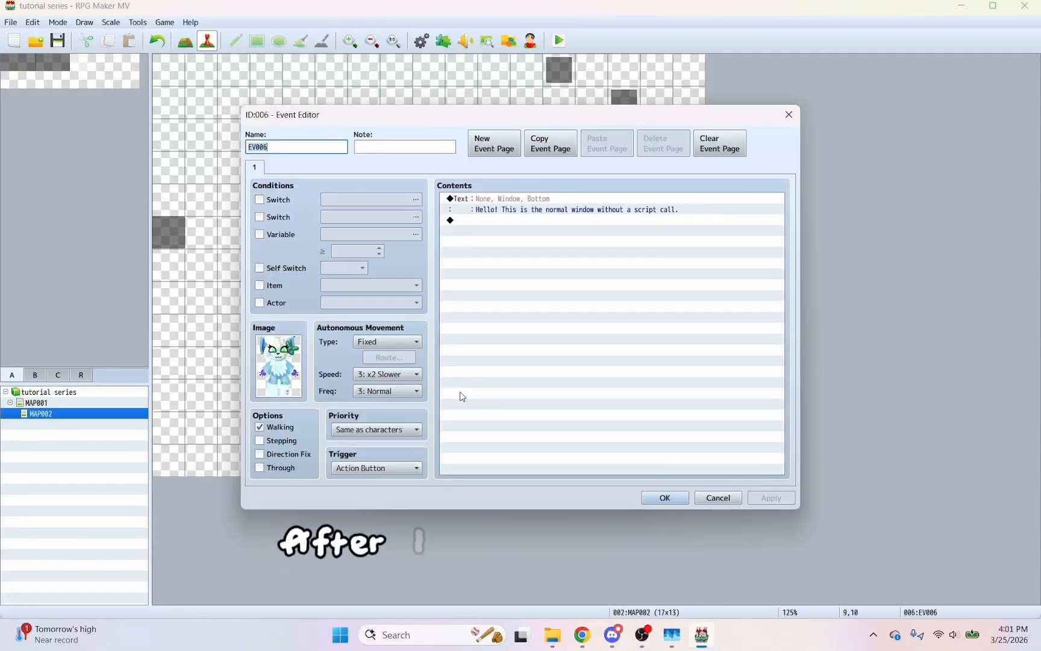
{"action": "left_click", "coordinate": [488, 201]}
{"action": "right_click", "coordinate": [494, 203]}
{"action": "left_click", "coordinate": [511, 204]}
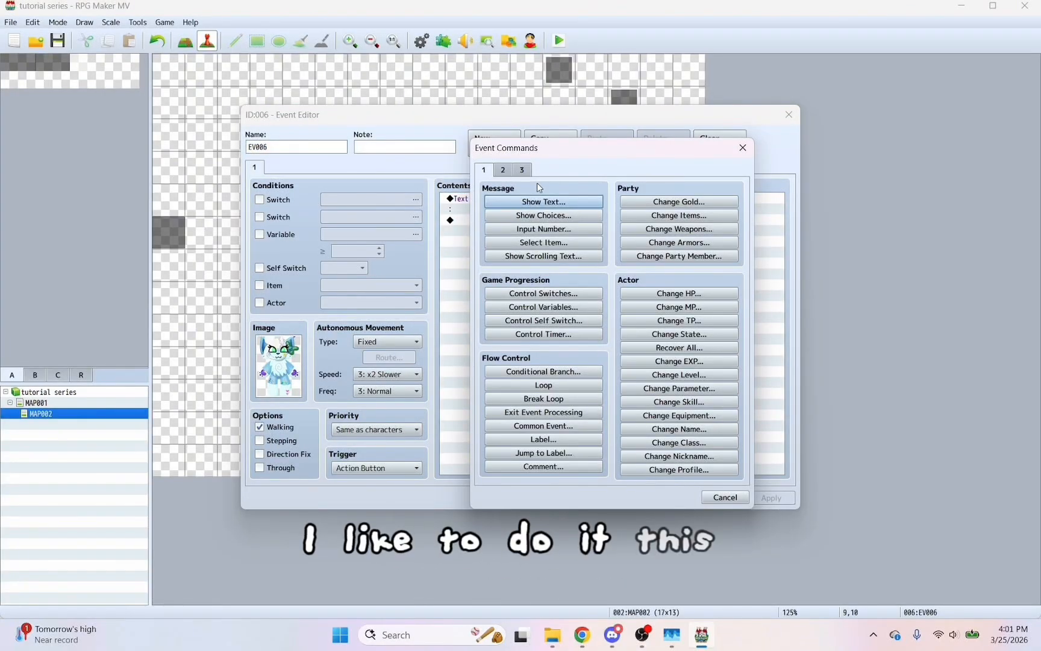
{"action": "left_click", "coordinate": [521, 169]}
{"action": "left_click", "coordinate": [679, 453]}
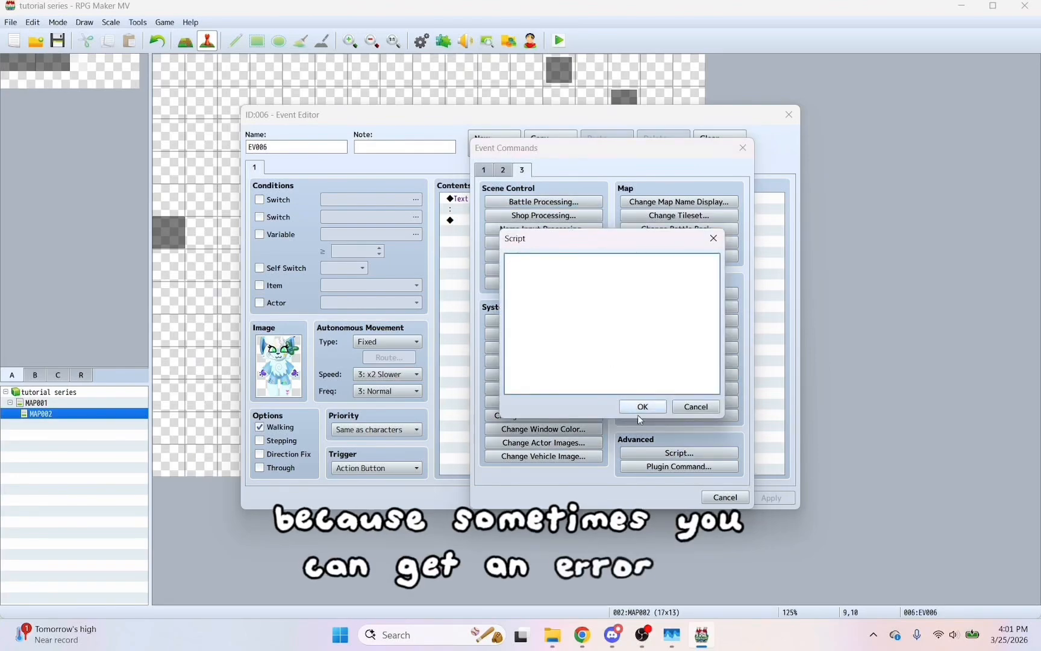
{"action": "key", "text": "ctrl+v"}
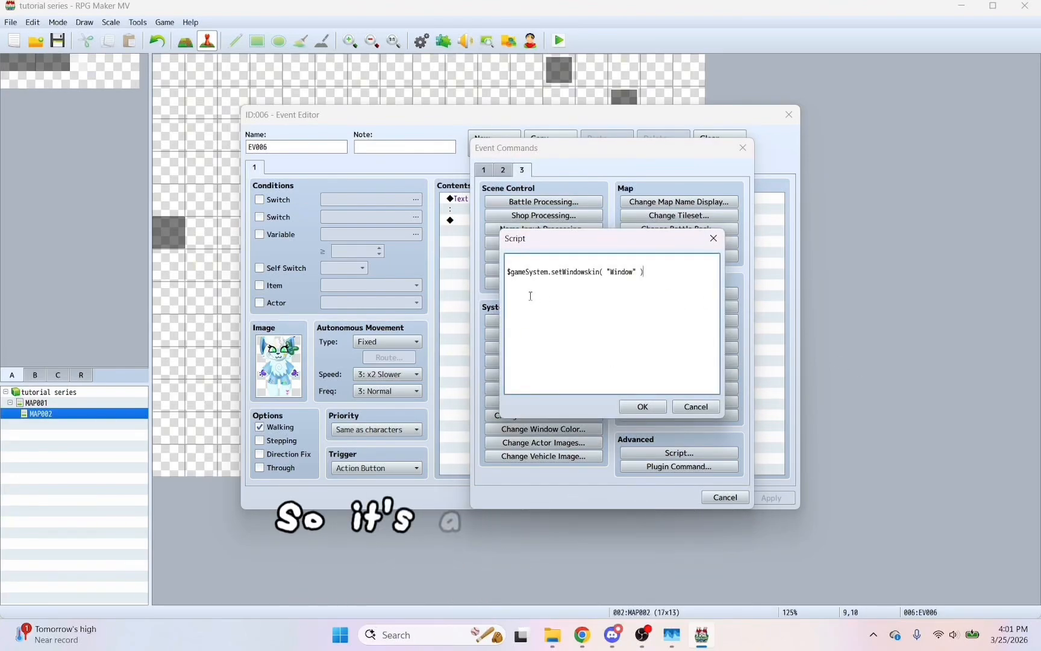
{"action": "left_click", "coordinate": [508, 270]}
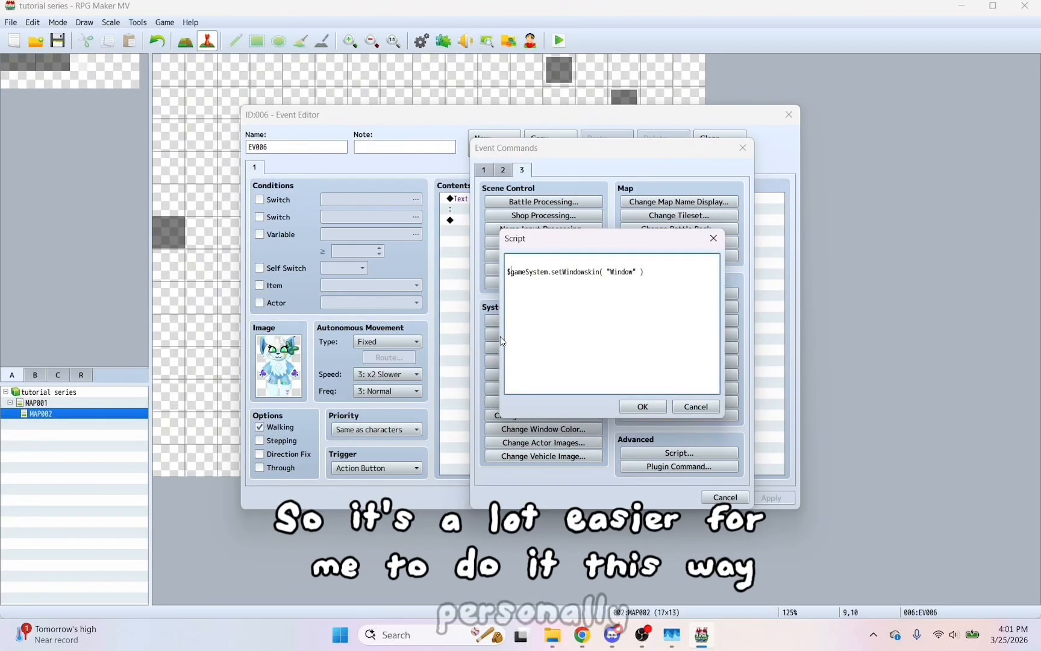
{"action": "key", "text": "BackSpace"}
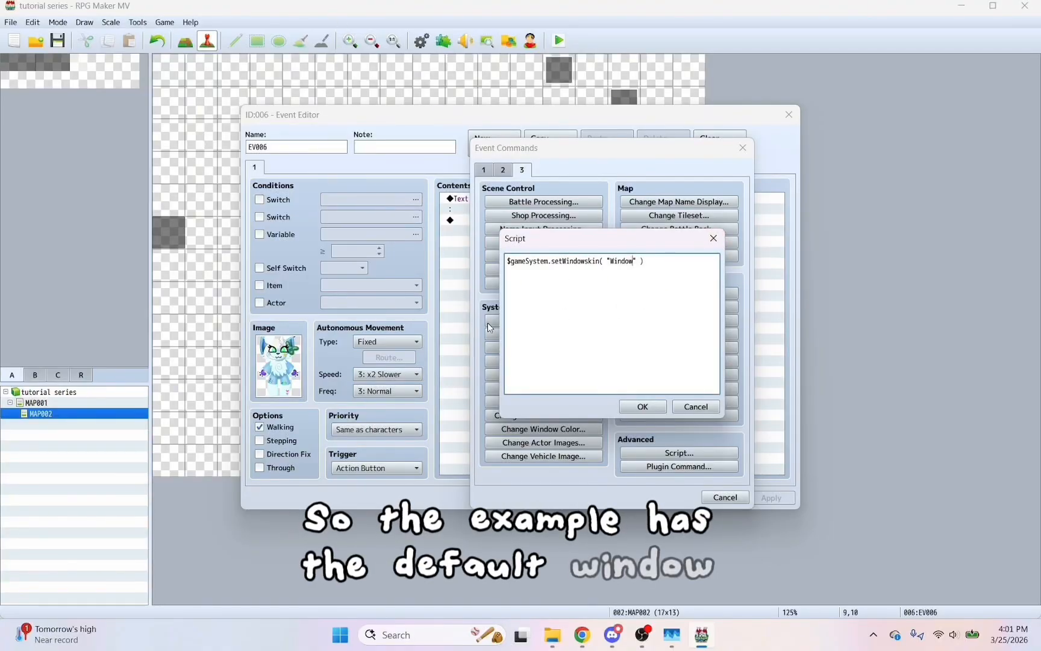
{"action": "type", "text": "K"}
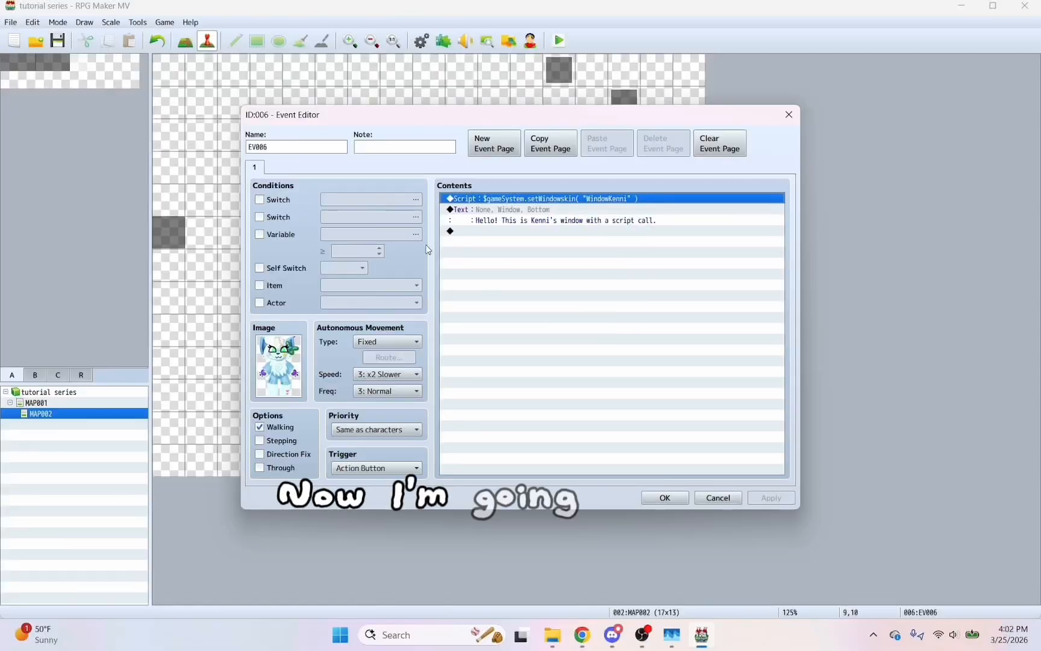
Step: Paste a copy of the script call below EV006's text, set its windowskin to "WindowCosmo", and advance the dialogue in a playtest
{"action": "left_click", "coordinate": [455, 233]}
{"action": "right_click", "coordinate": [455, 235]}
{"action": "left_click", "coordinate": [481, 298]}
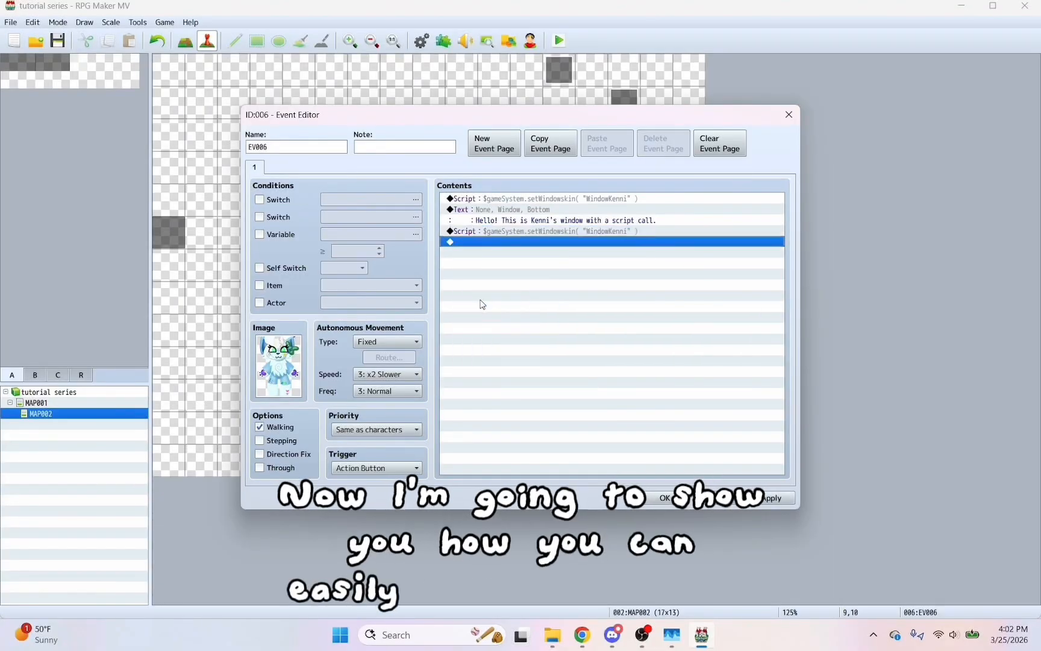
{"action": "left_click", "coordinate": [505, 232]}
{"action": "right_click", "coordinate": [505, 233]}
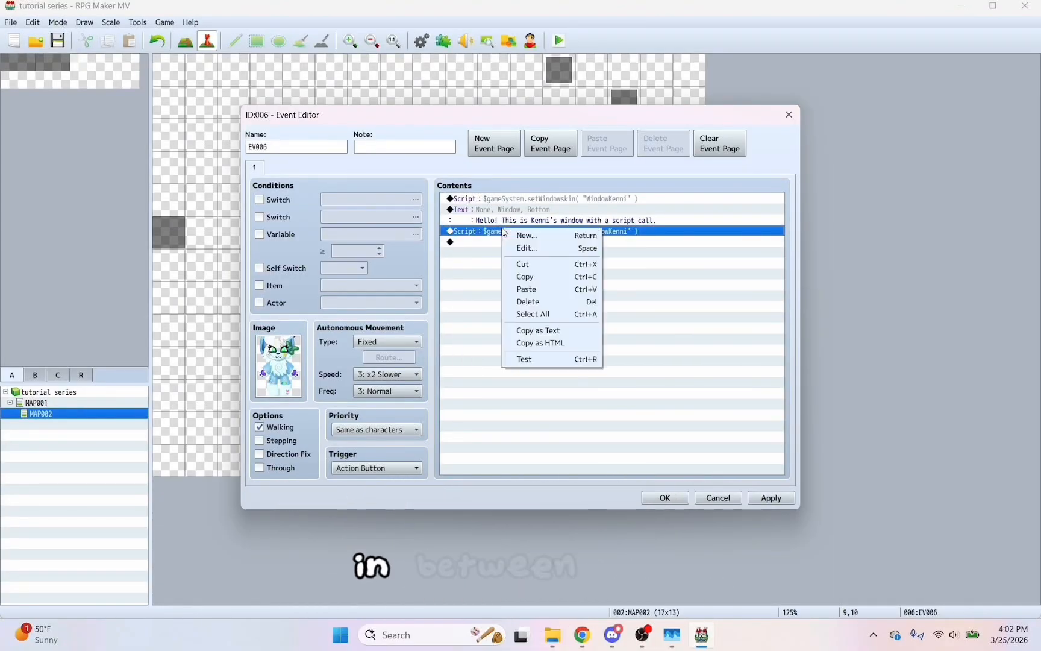
{"action": "left_click", "coordinate": [535, 248]}
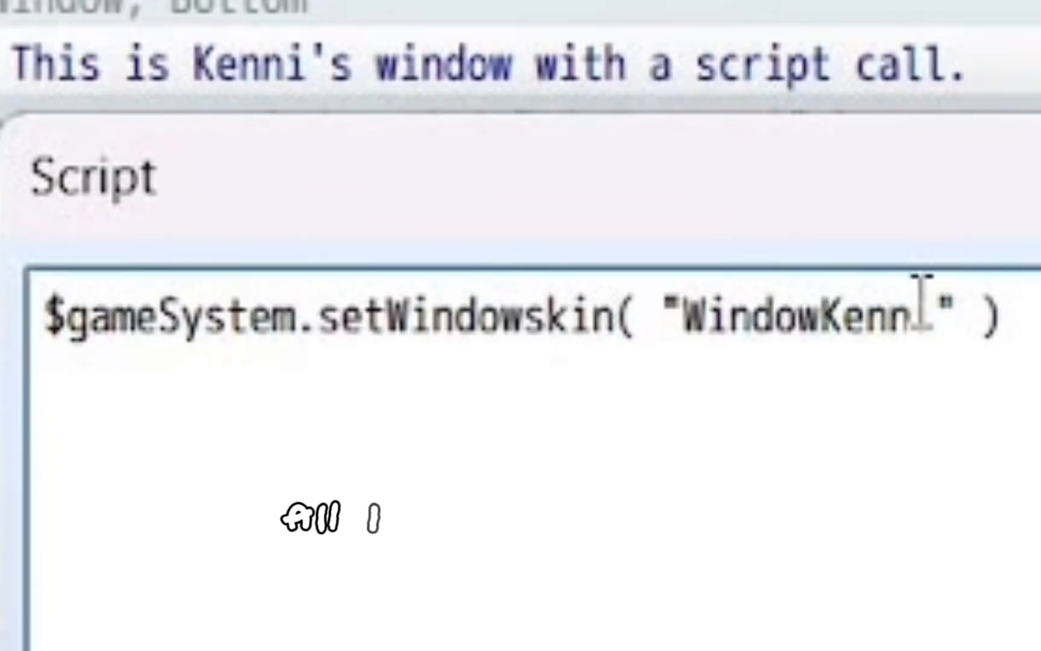
{"action": "key", "text": "BackSpace"}
{"action": "key", "text": "BackSpace"}
{"action": "key", "text": "BackSpace"}
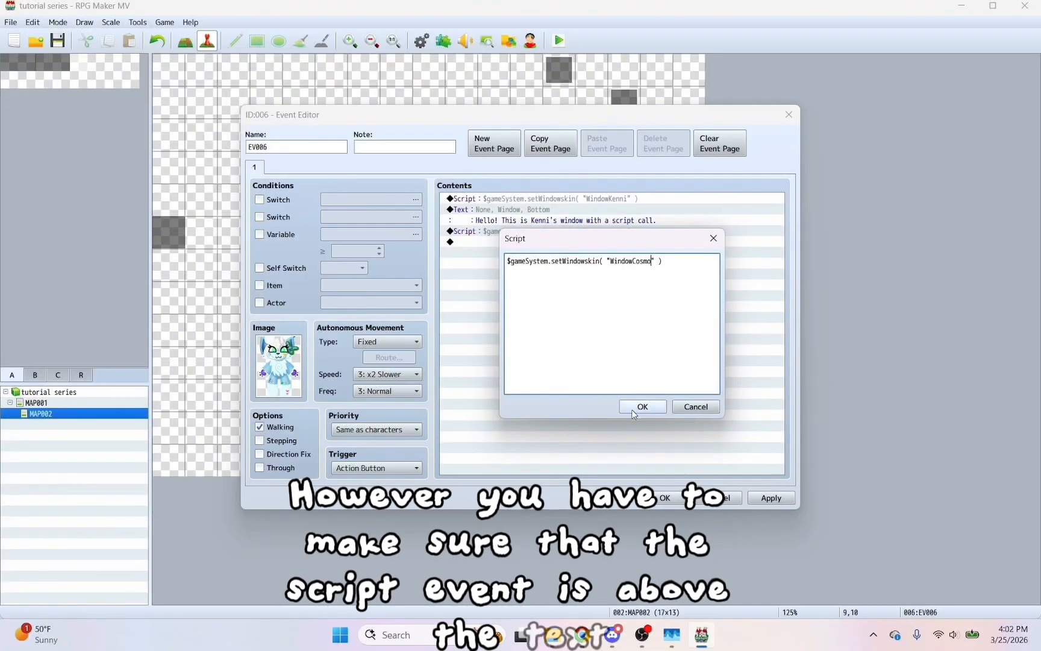
{"action": "left_click", "coordinate": [633, 412]}
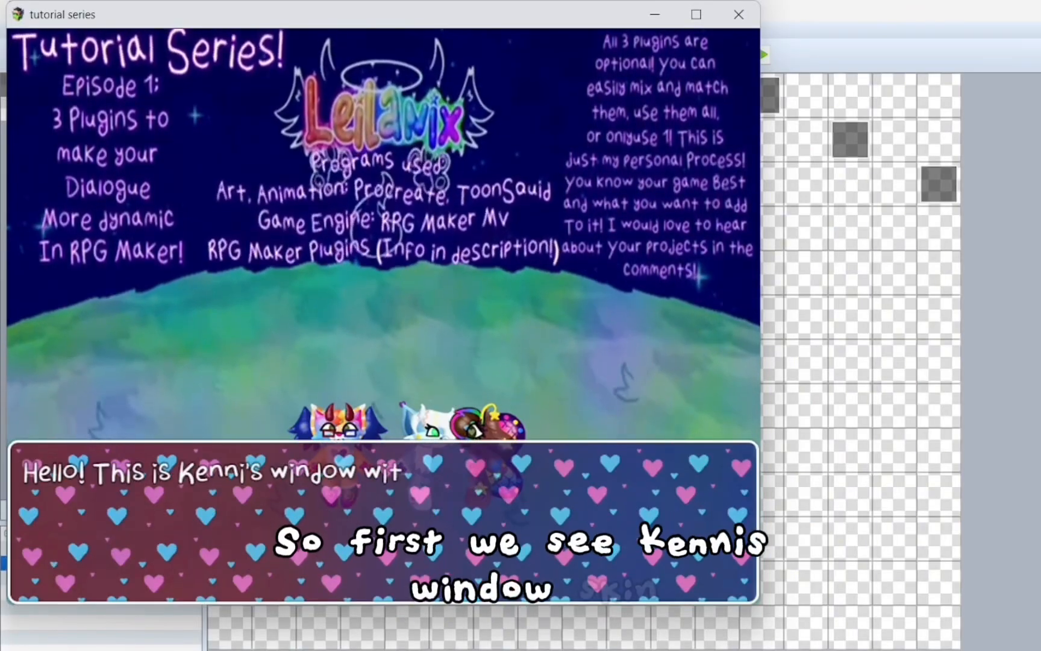
{"action": "key", "text": "Return"}
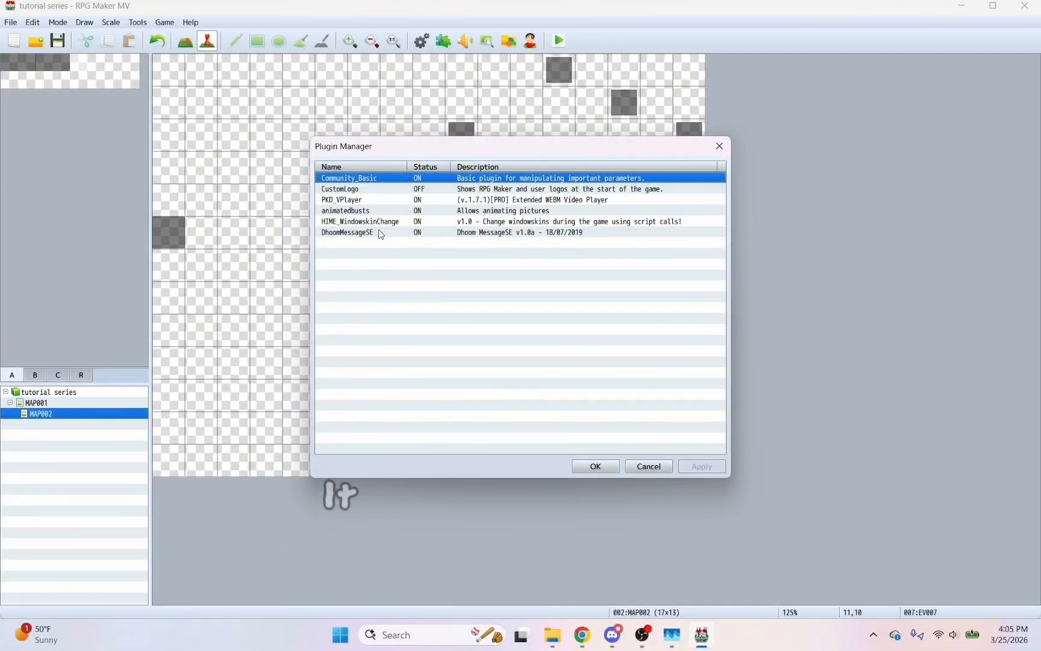
Step: Open the DhoomMessageSE plugin from the Plugin Manager, read its help text and view its Preset Settings list
{"action": "double_click", "coordinate": [382, 235]}
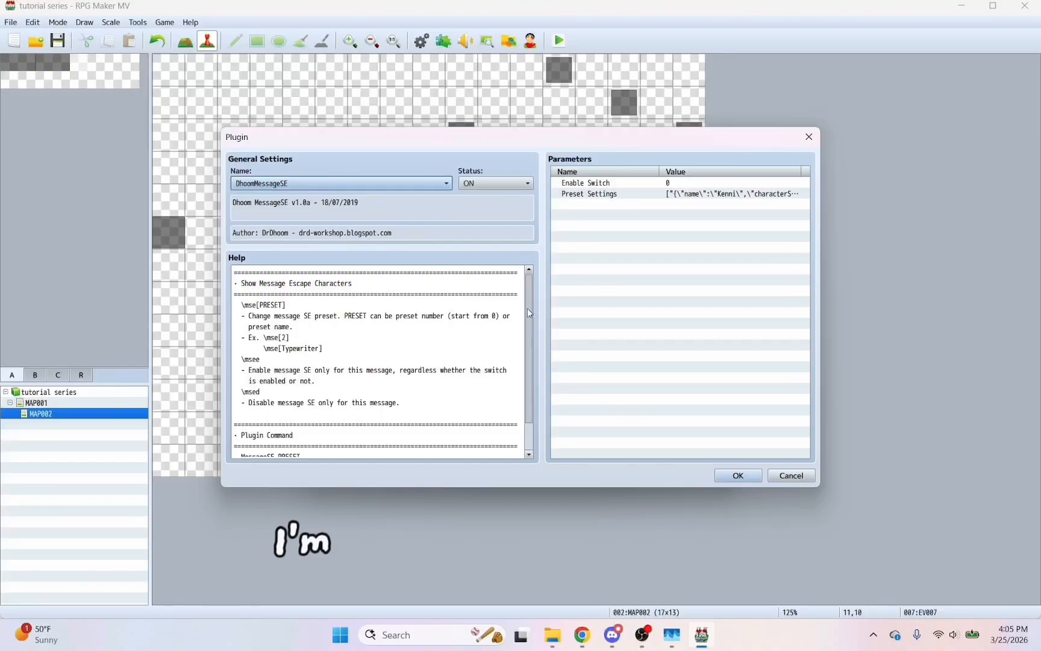
{"action": "left_click_drag", "start_coordinate": [527, 308], "coordinate": [524, 373]}
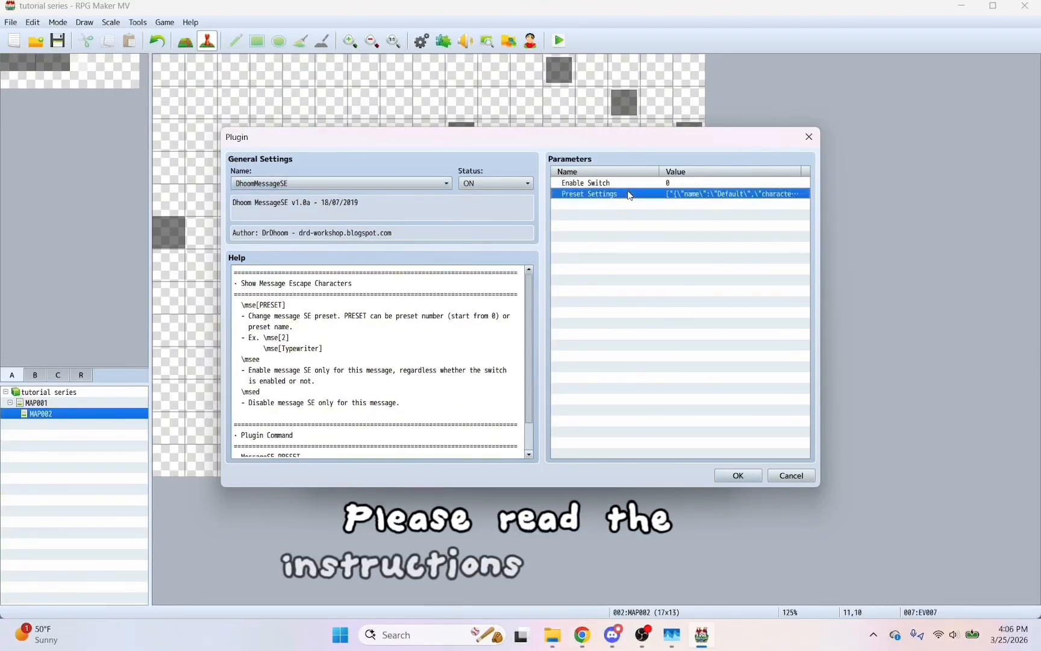
{"action": "double_click", "coordinate": [630, 195]}
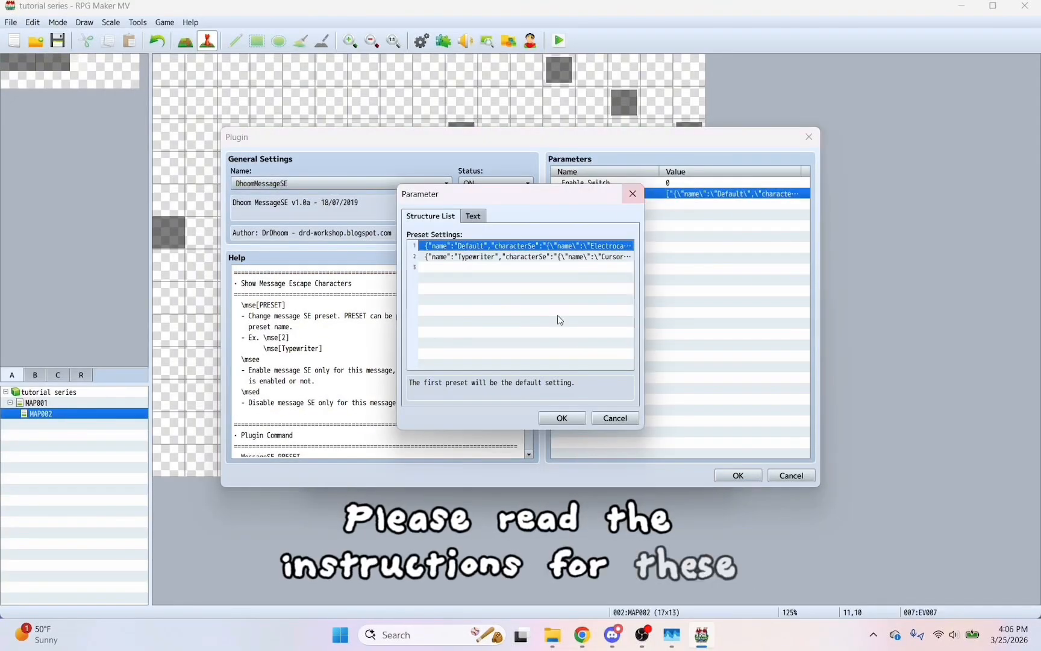
{"action": "left_click", "coordinate": [428, 268]}
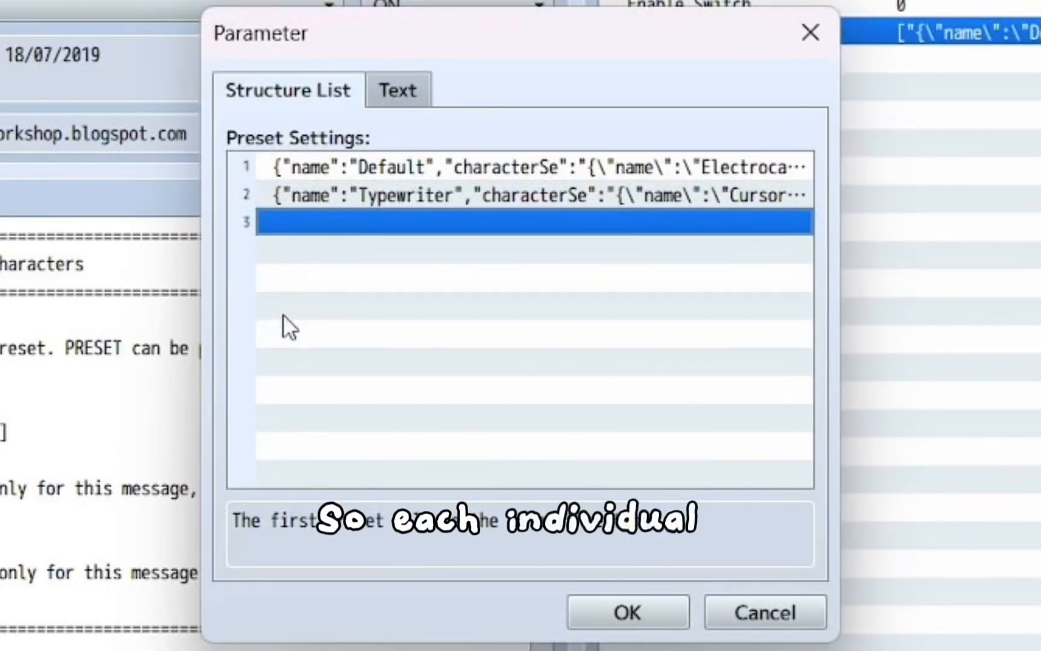
Step: Open the Default preset and examine its Character SE Setting, including the pitch variance, without changing anything
{"action": "double_click", "coordinate": [274, 159]}
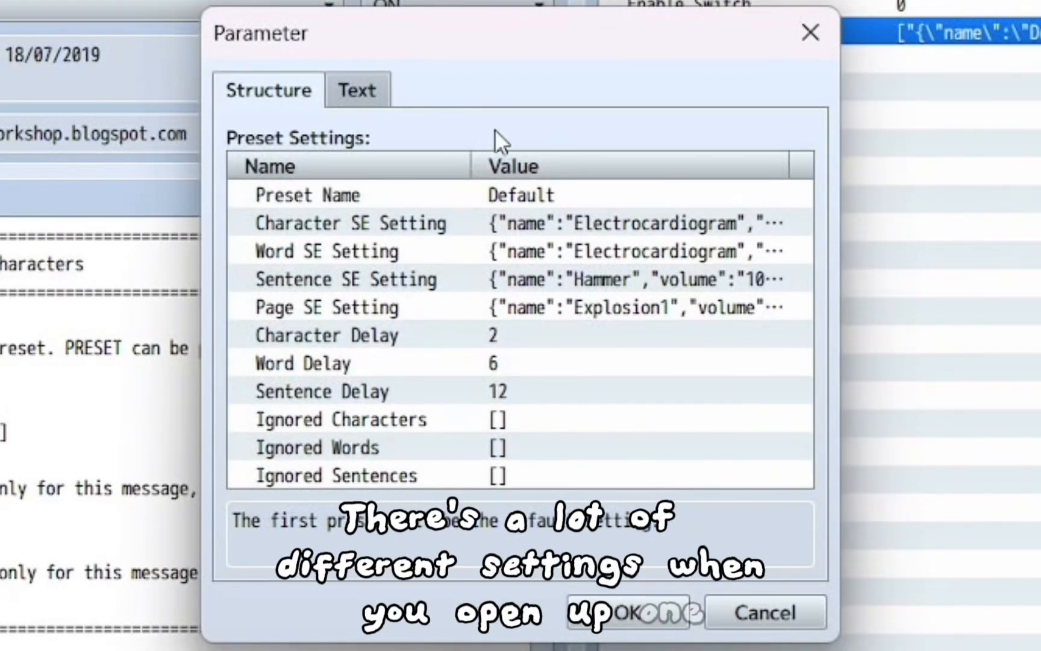
{"action": "double_click", "coordinate": [398, 223]}
{"action": "left_click", "coordinate": [311, 308]}
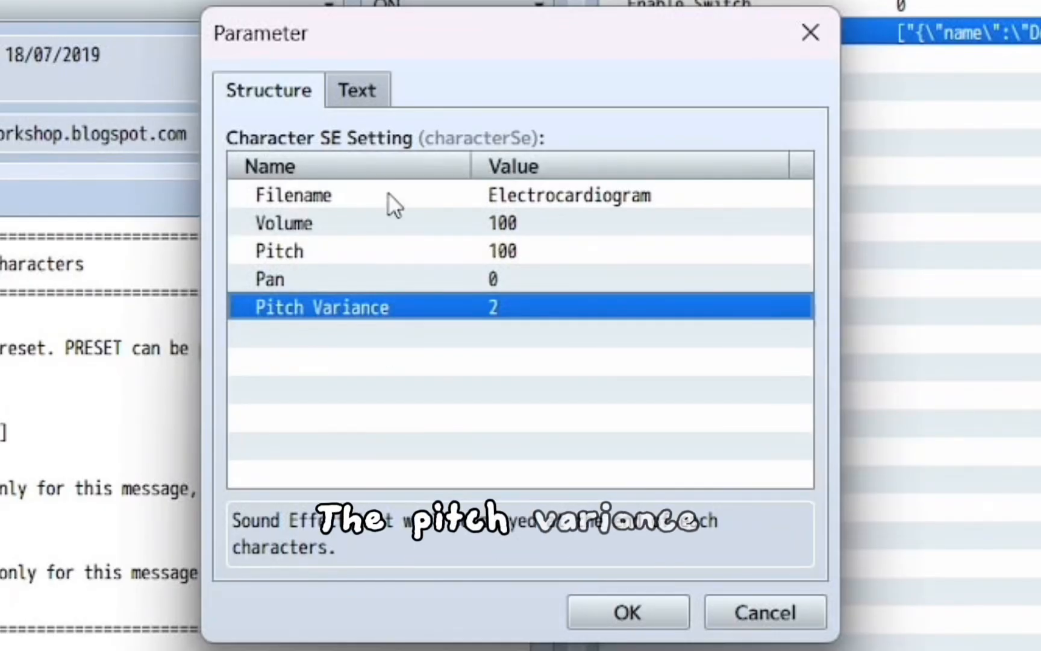
{"action": "double_click", "coordinate": [342, 306]}
{"action": "left_click", "coordinate": [343, 306]}
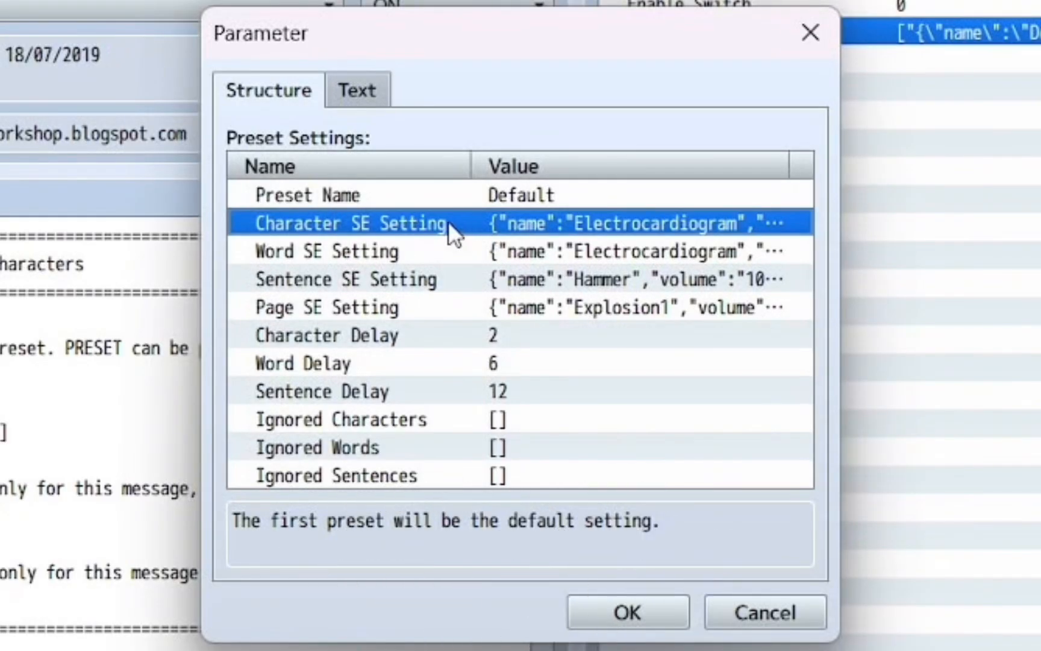
{"action": "double_click", "coordinate": [421, 229]}
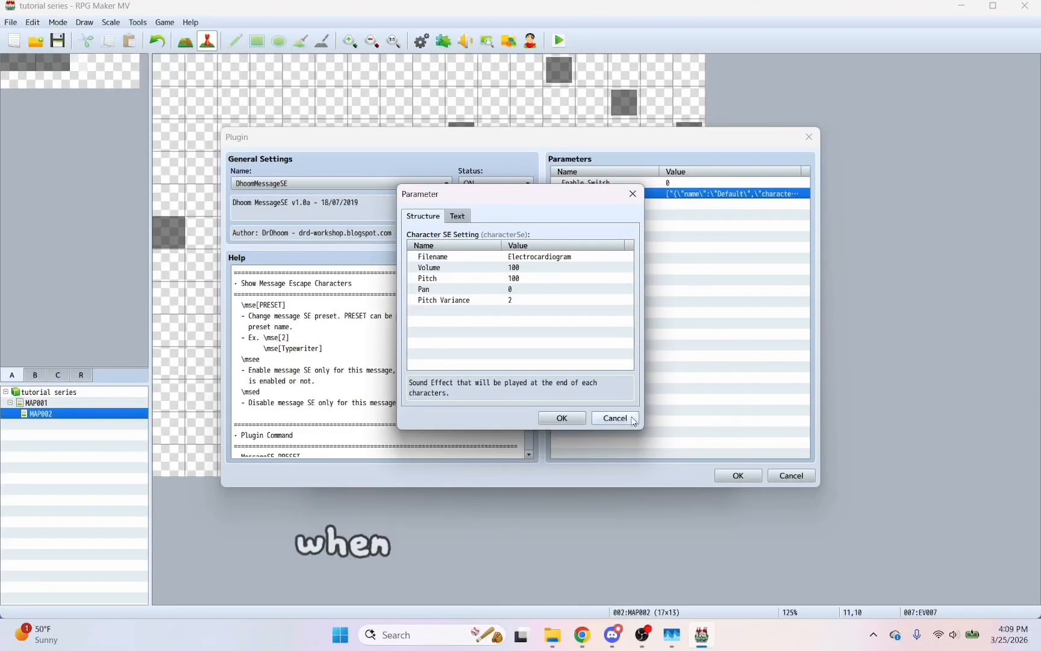
{"action": "left_click", "coordinate": [770, 614]}
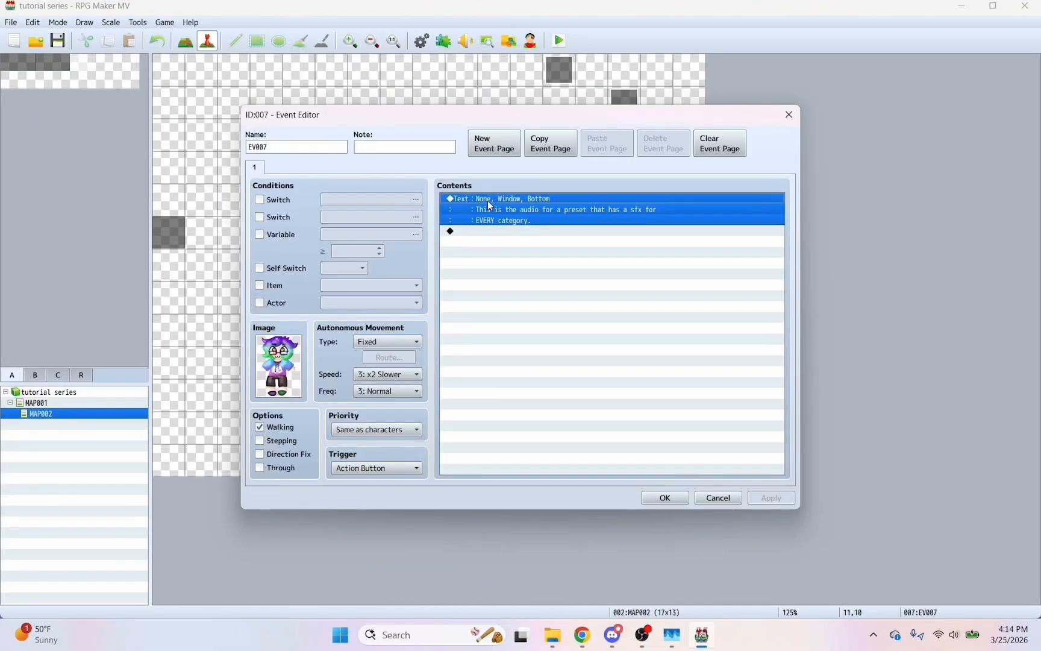
Step: Insert a Plugin Command reading \mse[2] above the text in EV007
{"action": "right_click", "coordinate": [487, 201]}
{"action": "left_click", "coordinate": [524, 219]}
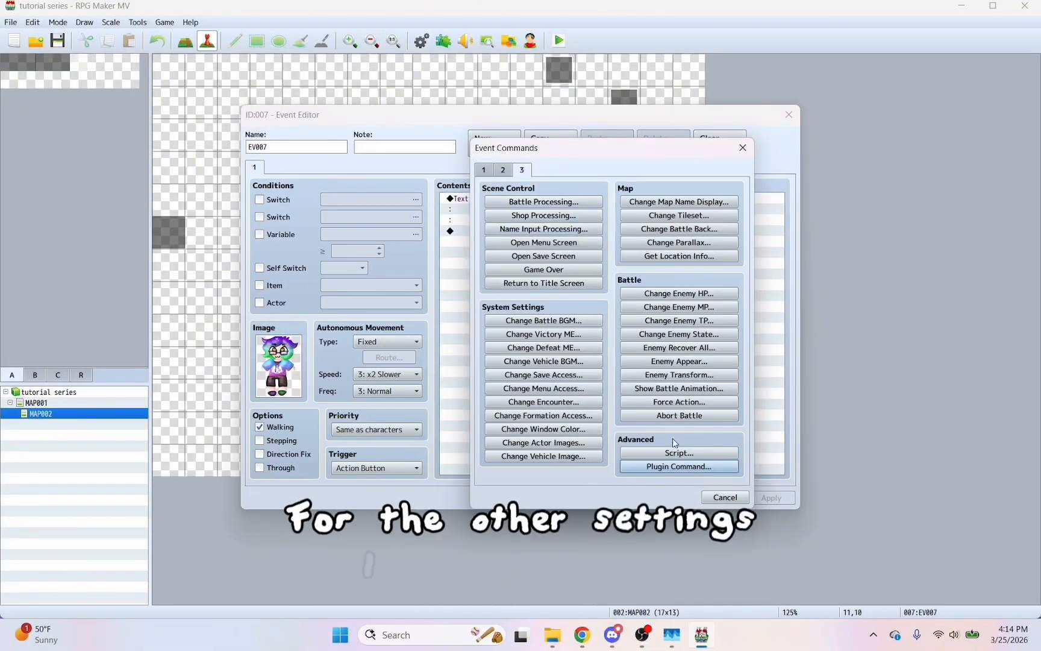
{"action": "left_click", "coordinate": [675, 465]}
{"action": "right_click", "coordinate": [524, 327]}
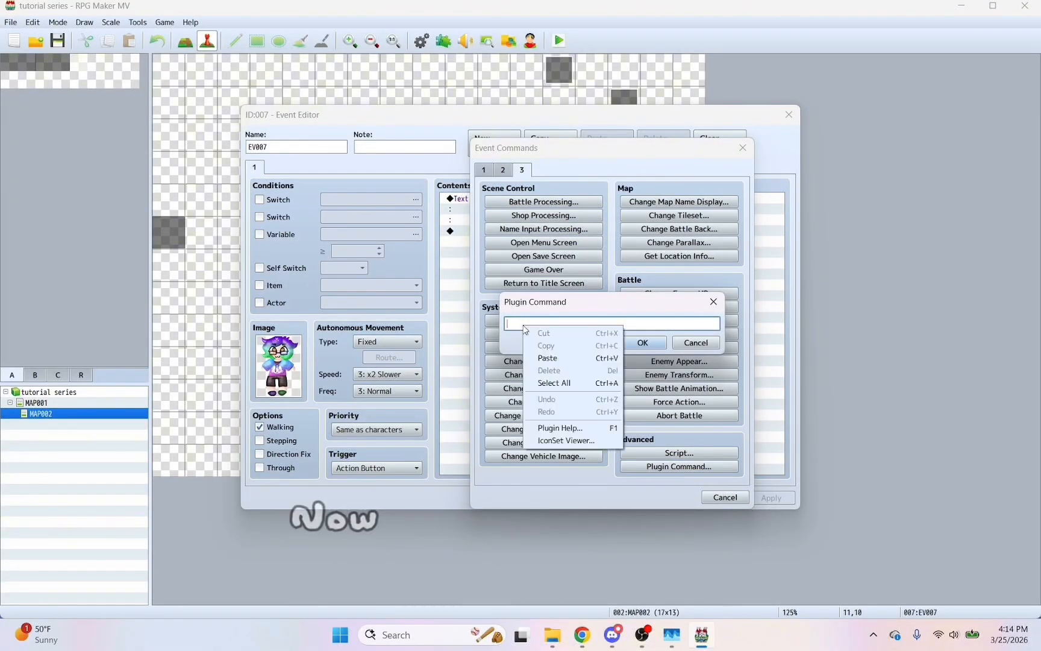
{"action": "left_click", "coordinate": [547, 360]}
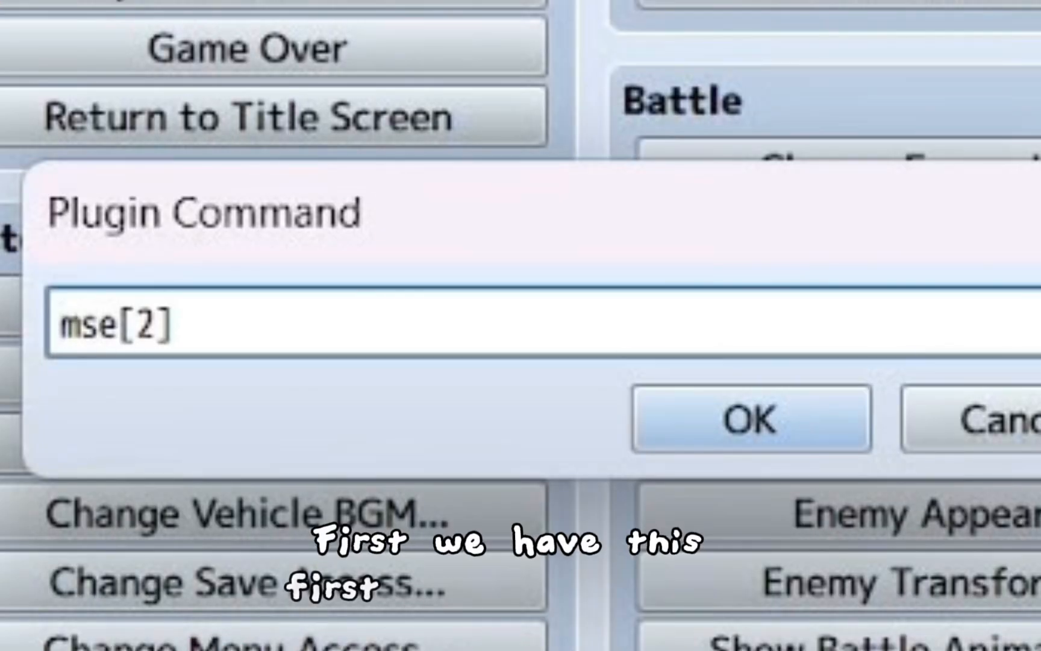
{"action": "type", "text": "\\"}
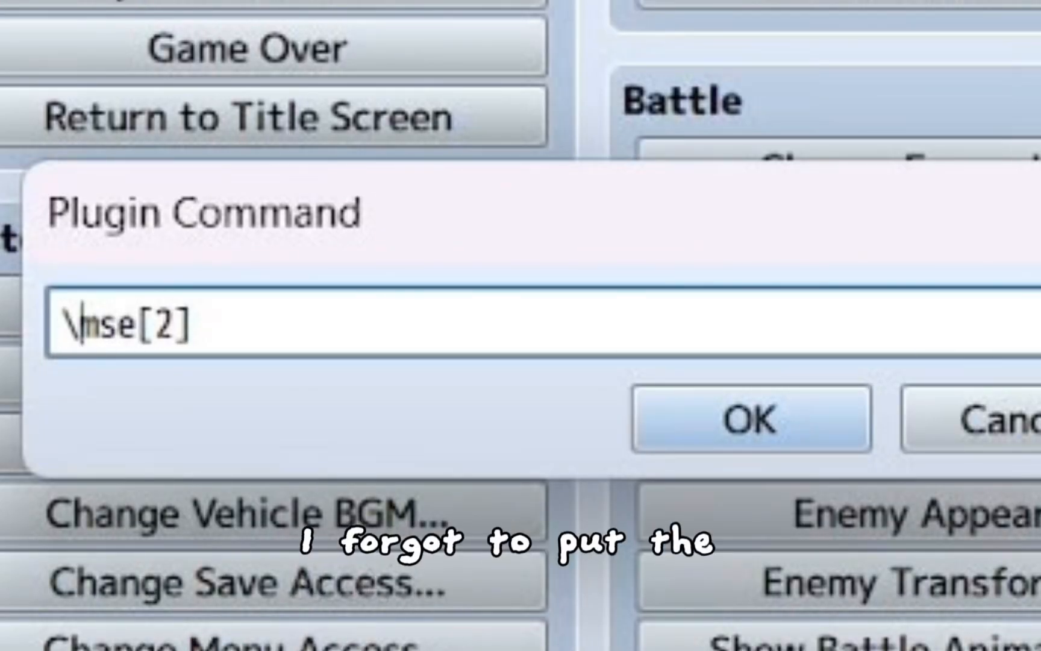
{"action": "key", "text": "Return"}
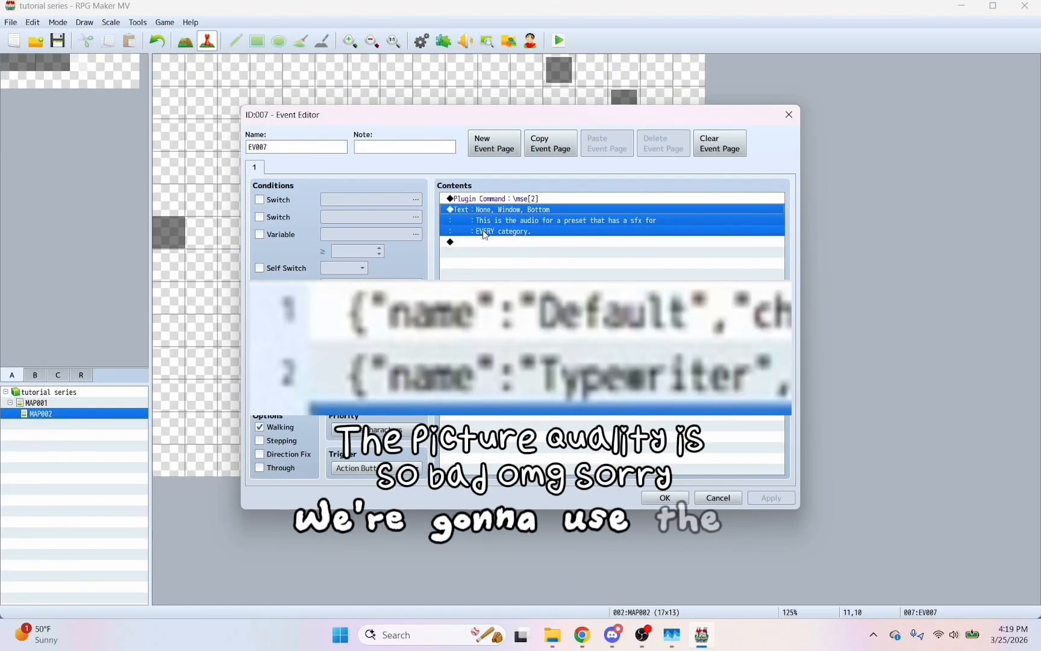
Step: Paste the MessageSE plugin command above EV007's text and replace its preset name "silent" with Typewriter
{"action": "right_click", "coordinate": [495, 219]}
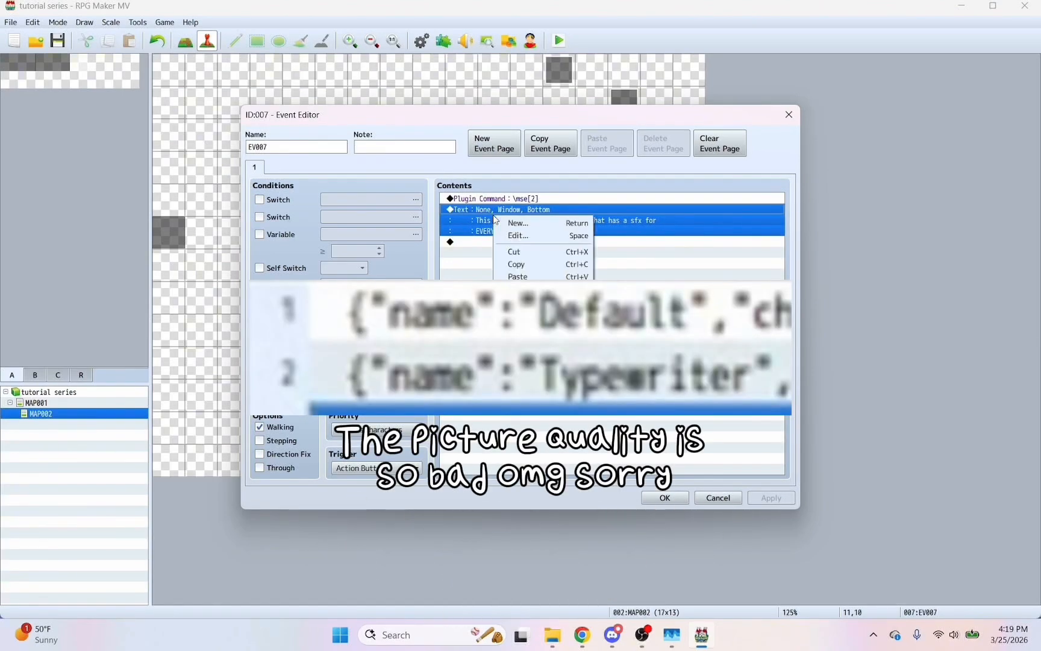
{"action": "left_click", "coordinate": [514, 277]}
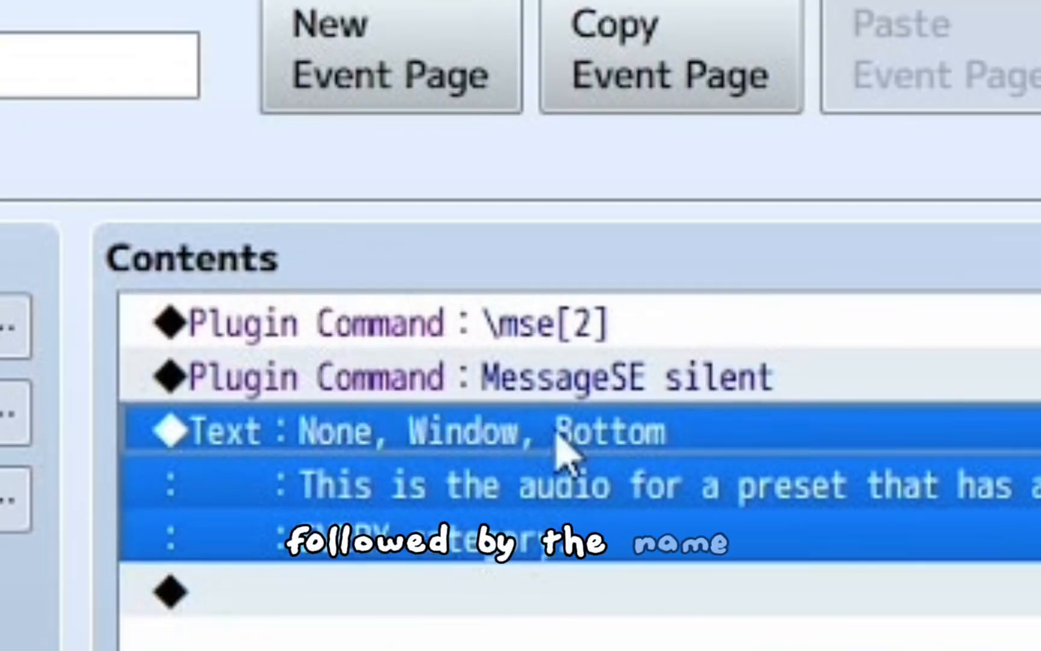
{"action": "left_click", "coordinate": [350, 385]}
{"action": "right_click", "coordinate": [350, 385]}
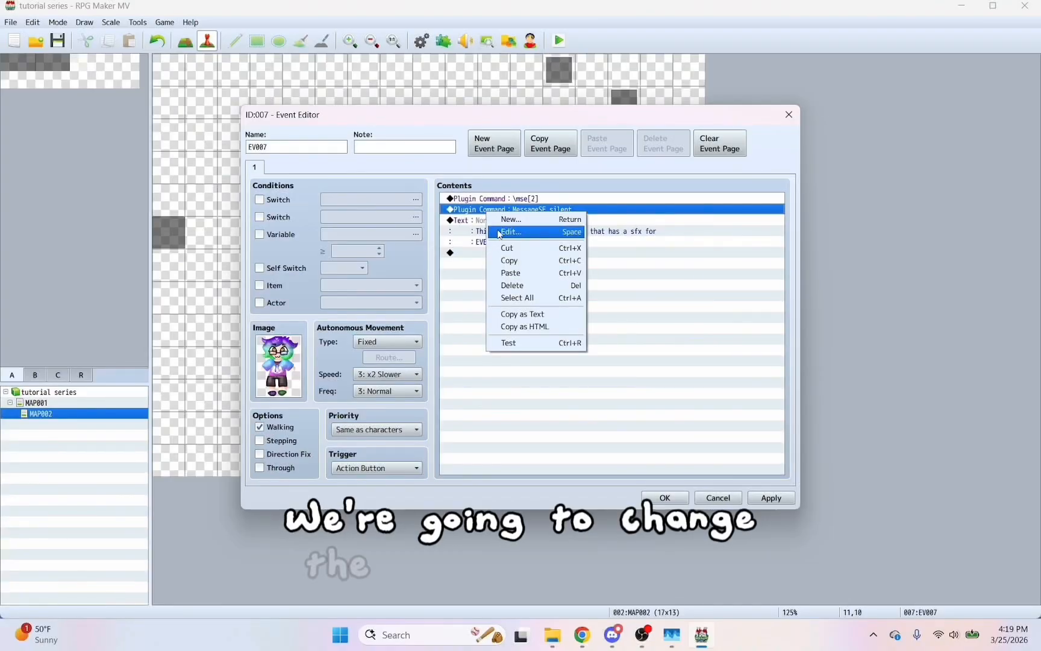
{"action": "left_click", "coordinate": [500, 233]}
{"action": "left_click", "coordinate": [561, 324]}
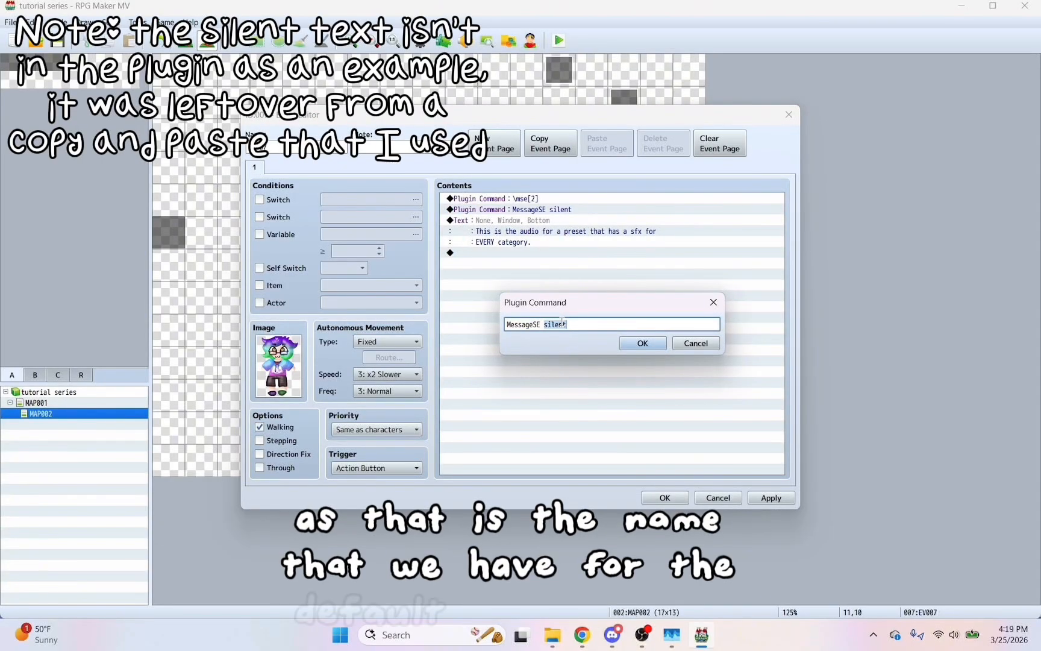
{"action": "type", "text": "Ty"}
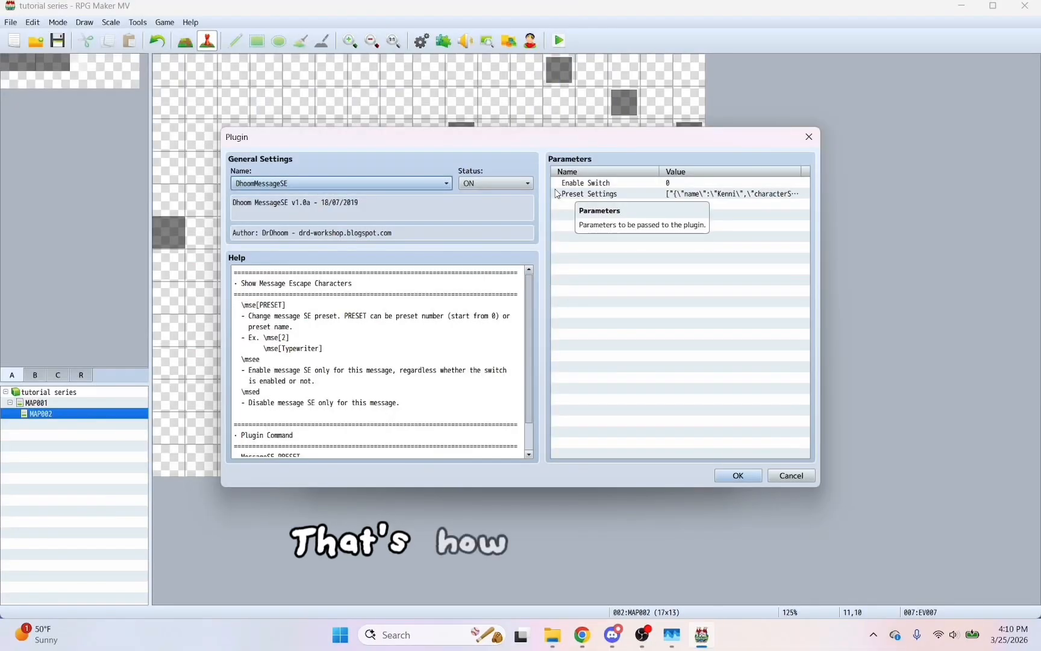
Step: Open DhoomMessageSE's Preset Settings list and examine the Kenni preset
{"action": "double_click", "coordinate": [557, 193]}
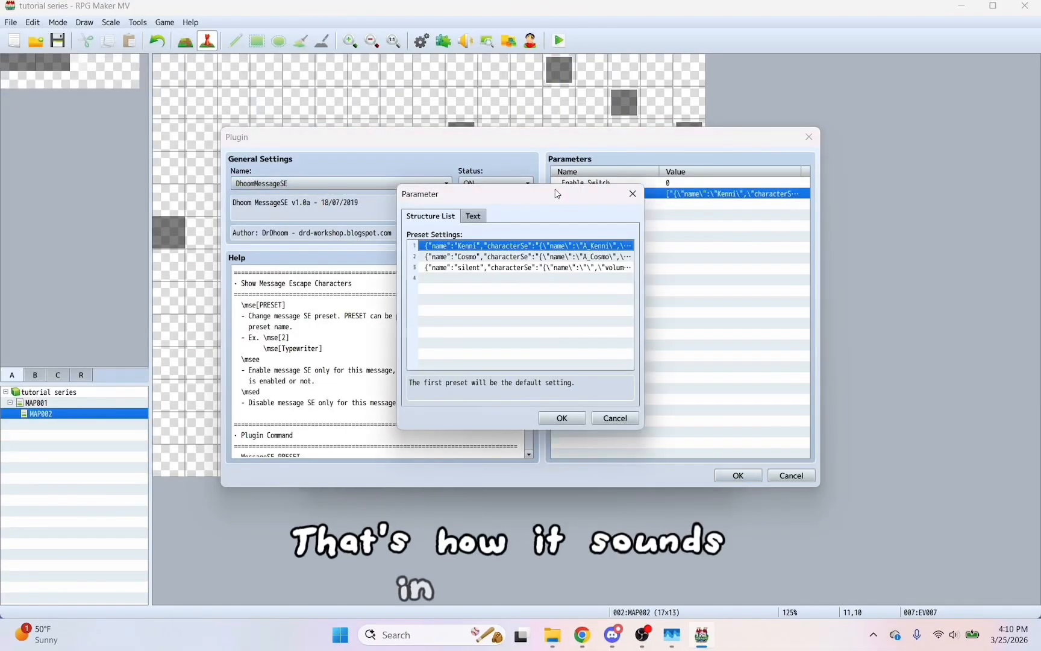
{"action": "left_click", "coordinate": [443, 279]}
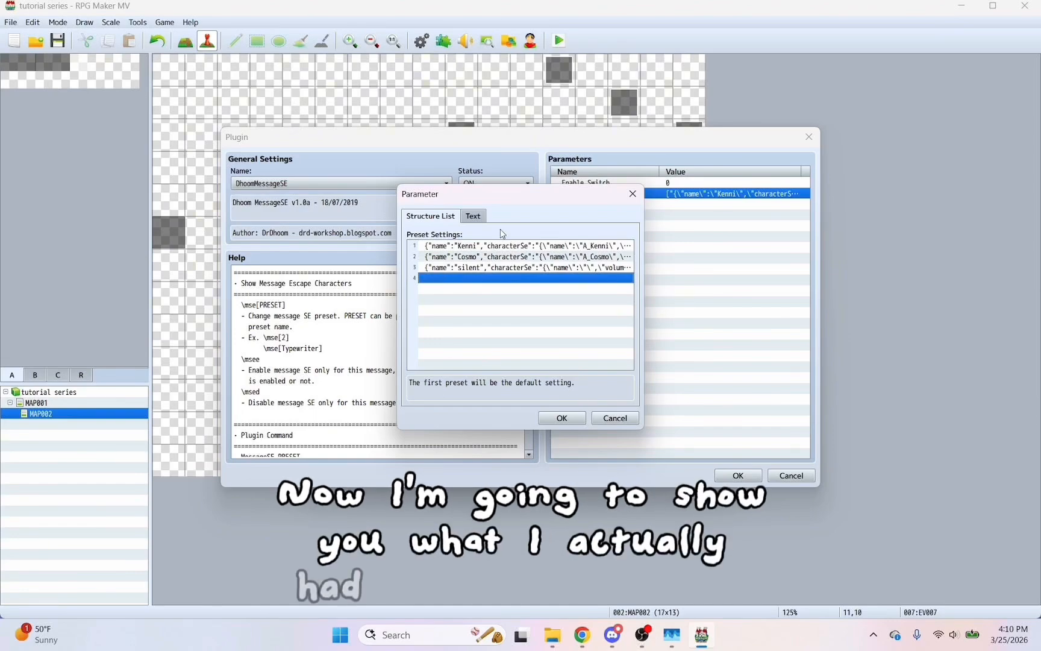
{"action": "double_click", "coordinate": [466, 246]}
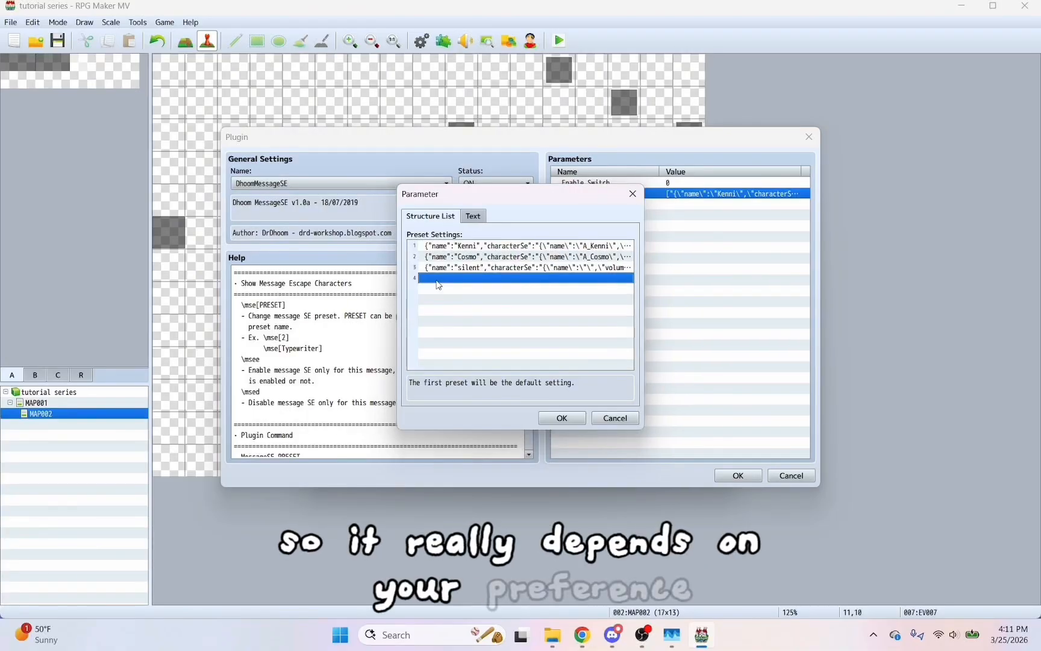
Step: Add a fourth DhoomMessageSE preset named kenni2, sample the A_Kenni audio and assign it as the Character SE file
{"action": "double_click", "coordinate": [437, 281]}
{"action": "double_click", "coordinate": [467, 256]}
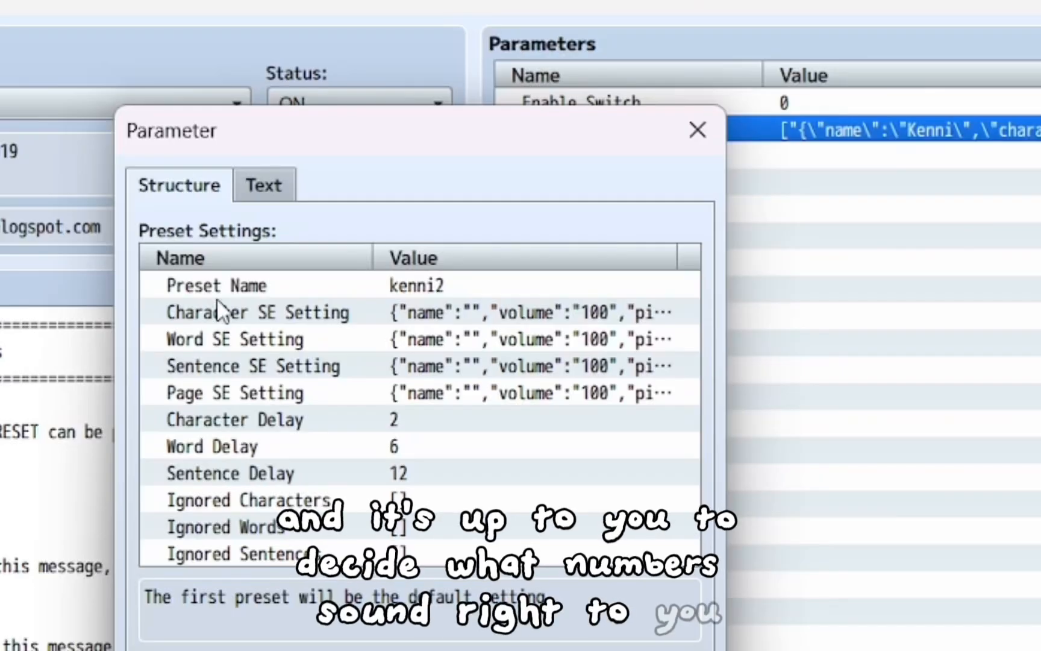
{"action": "double_click", "coordinate": [422, 268]}
{"action": "double_click", "coordinate": [196, 285]}
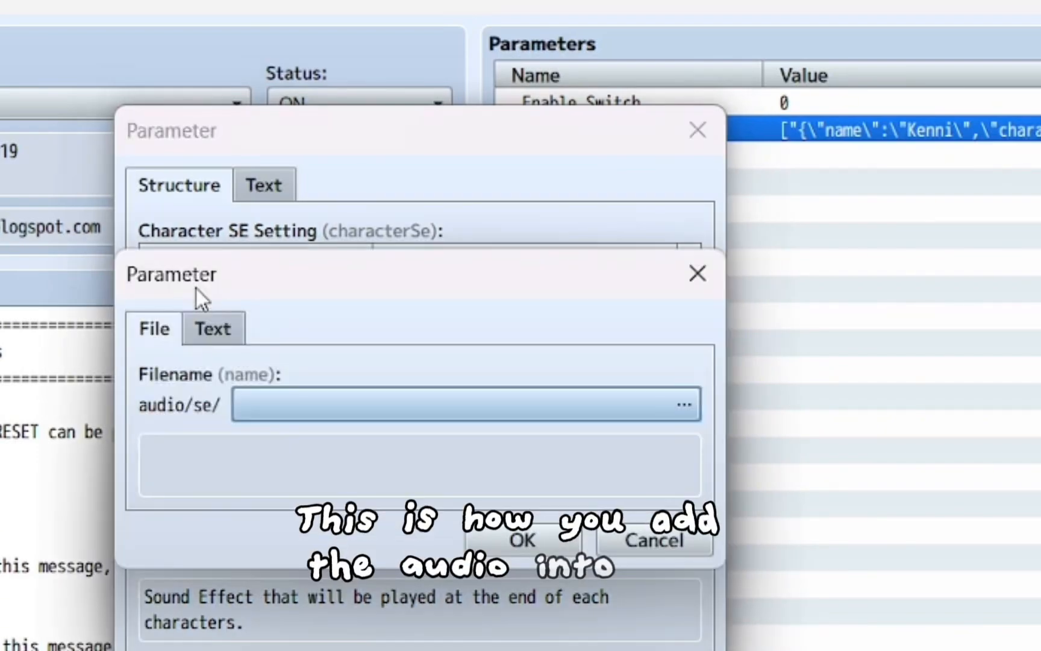
{"action": "left_click", "coordinate": [323, 402]}
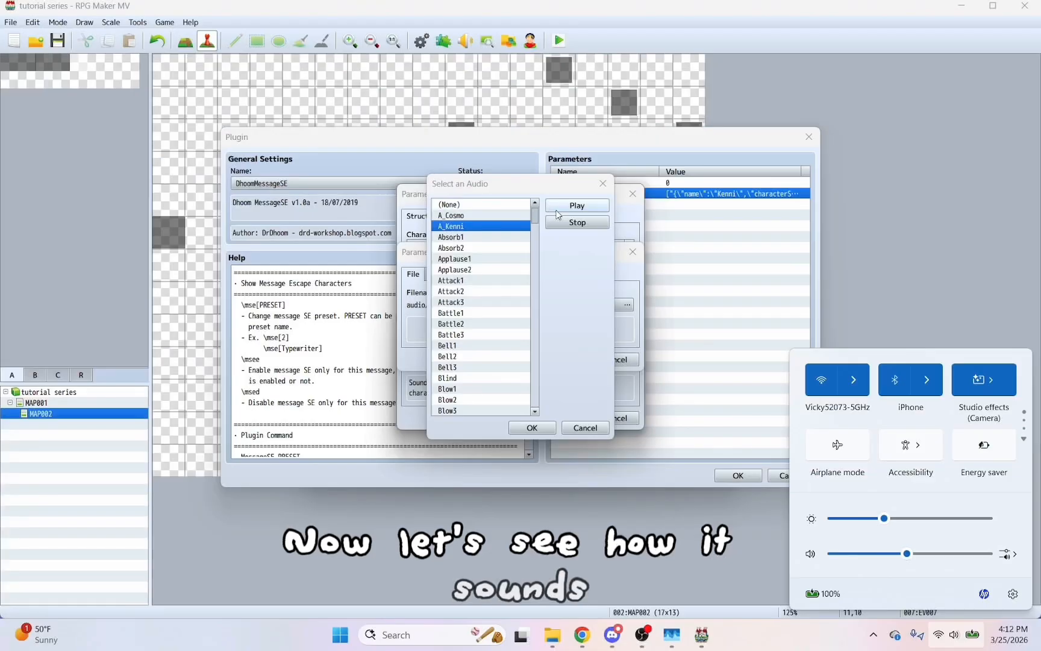
{"action": "left_click", "coordinate": [265, 210]}
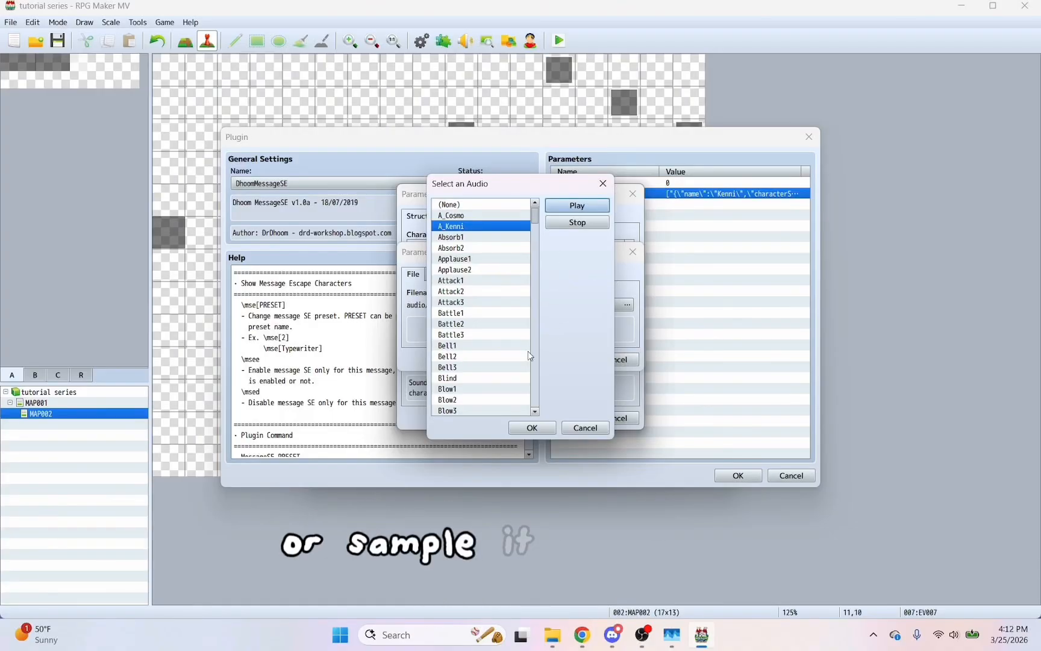
{"action": "left_click", "coordinate": [527, 428]}
{"action": "left_click", "coordinate": [559, 359]}
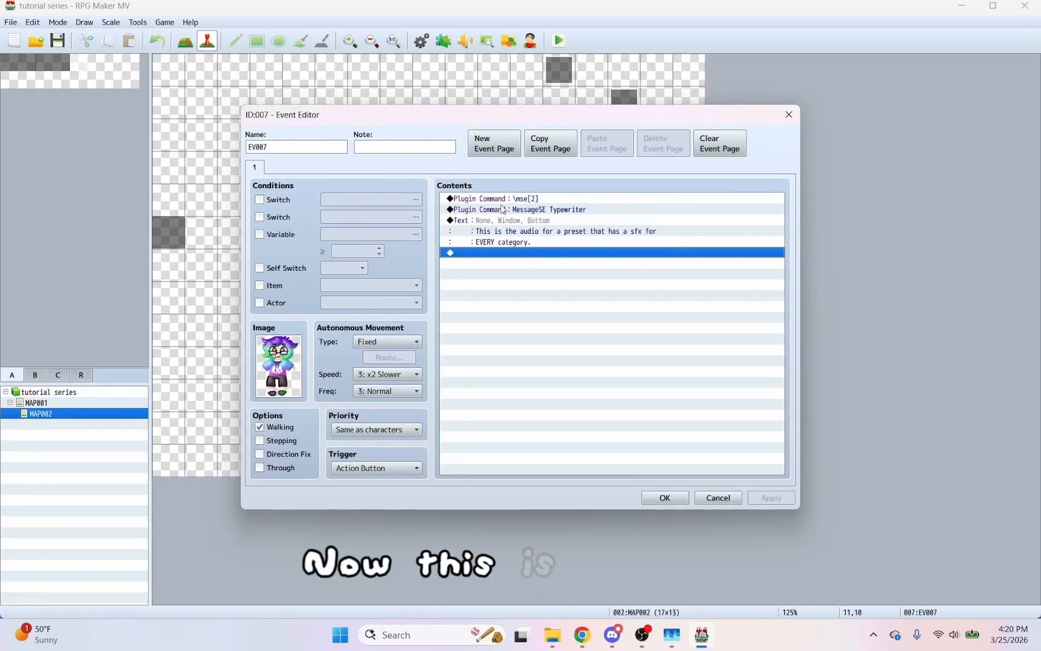
Step: Change the preset name in EV007's MessageSE plugin command from Typewriter to kenni2
{"action": "left_click", "coordinate": [495, 210]}
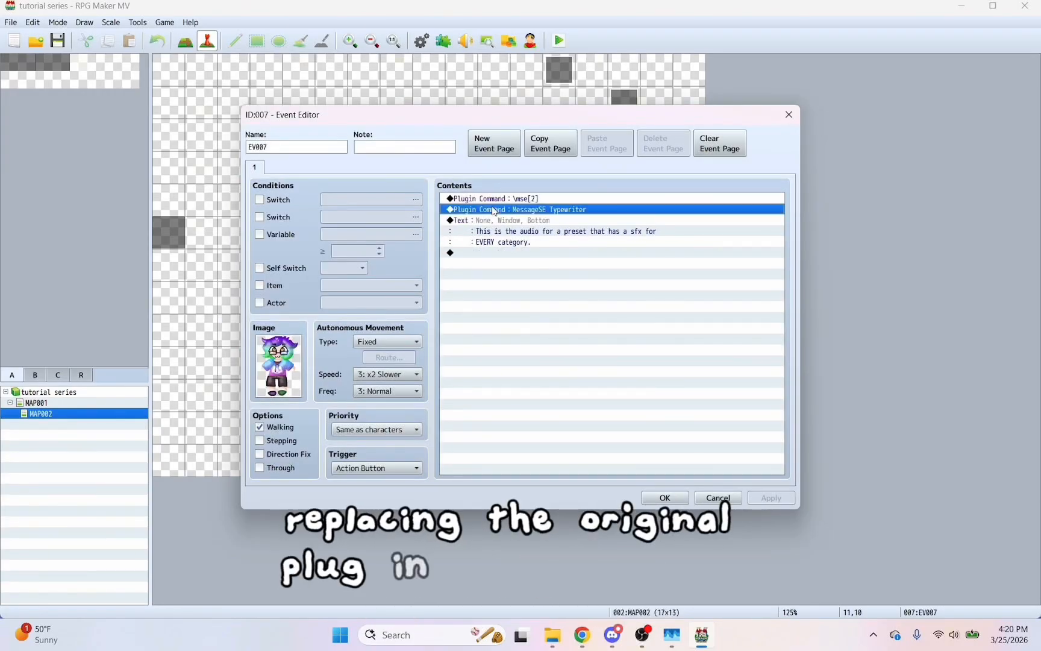
{"action": "right_click", "coordinate": [493, 209]}
{"action": "left_click", "coordinate": [497, 228]}
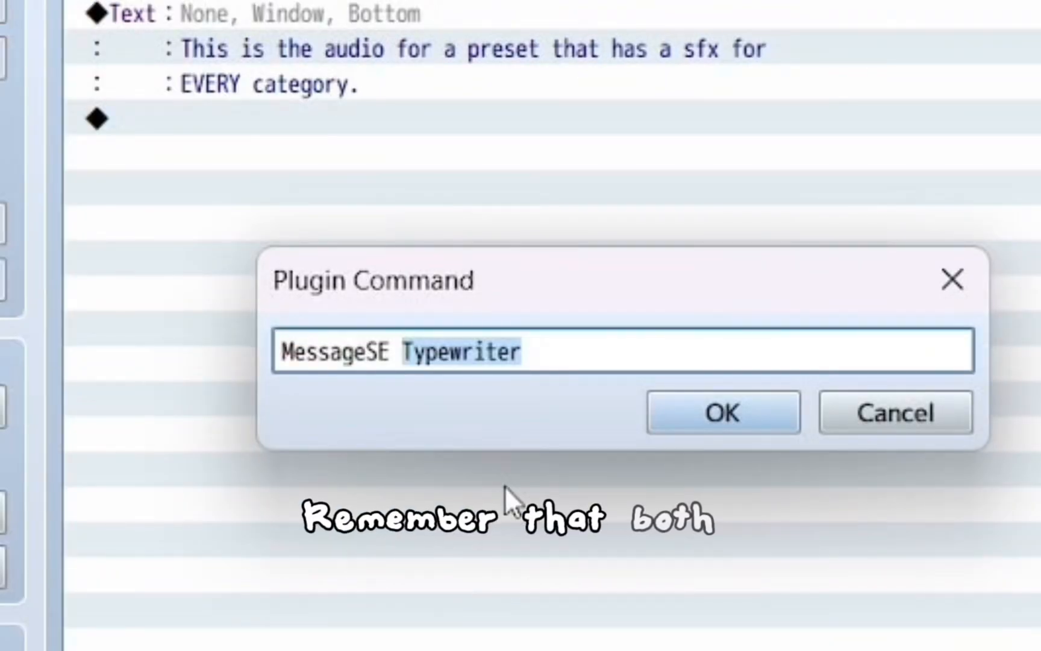
{"action": "type", "text": "kenni"}
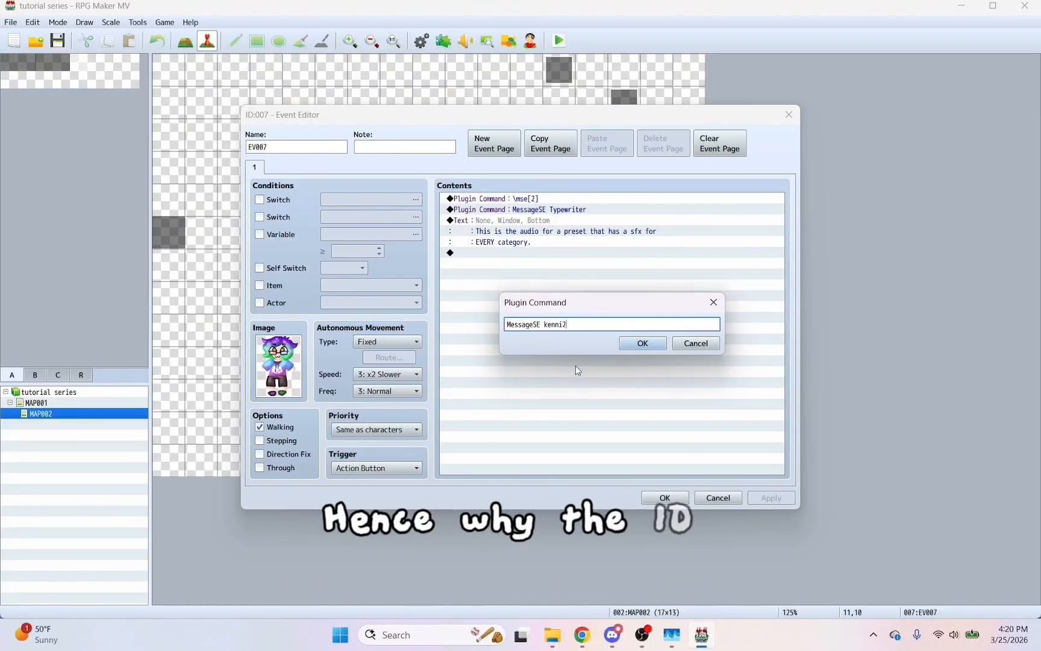
{"action": "type", "text": "2"}
{"action": "key", "text": "Return"}
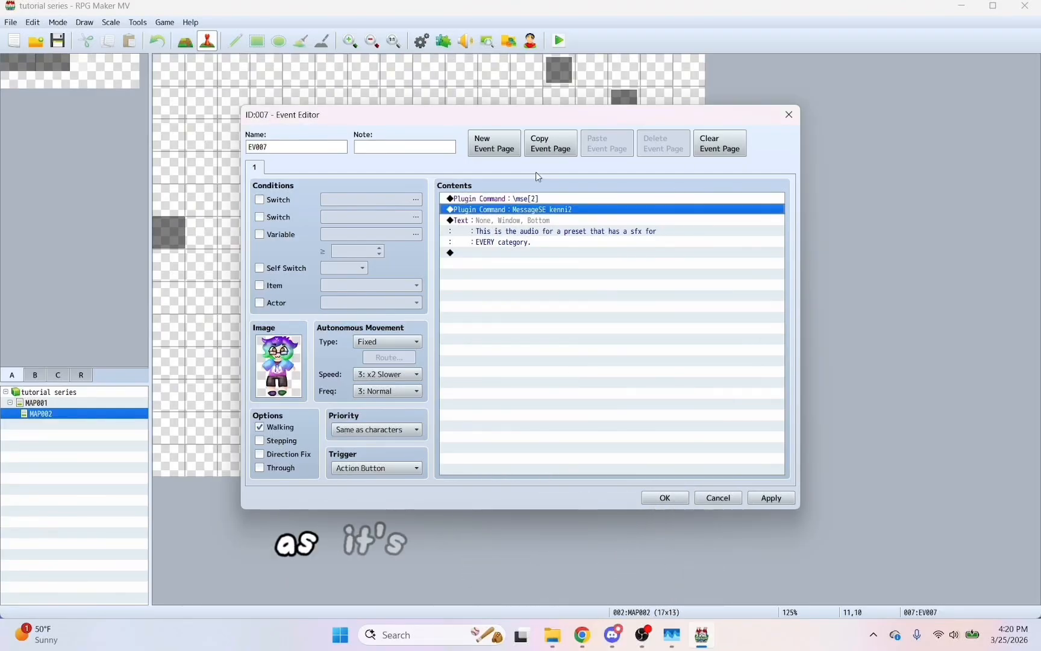
Step: Change the preset number in EV007's \mse plugin command to 4
{"action": "left_click", "coordinate": [530, 198]}
{"action": "right_click", "coordinate": [533, 200]}
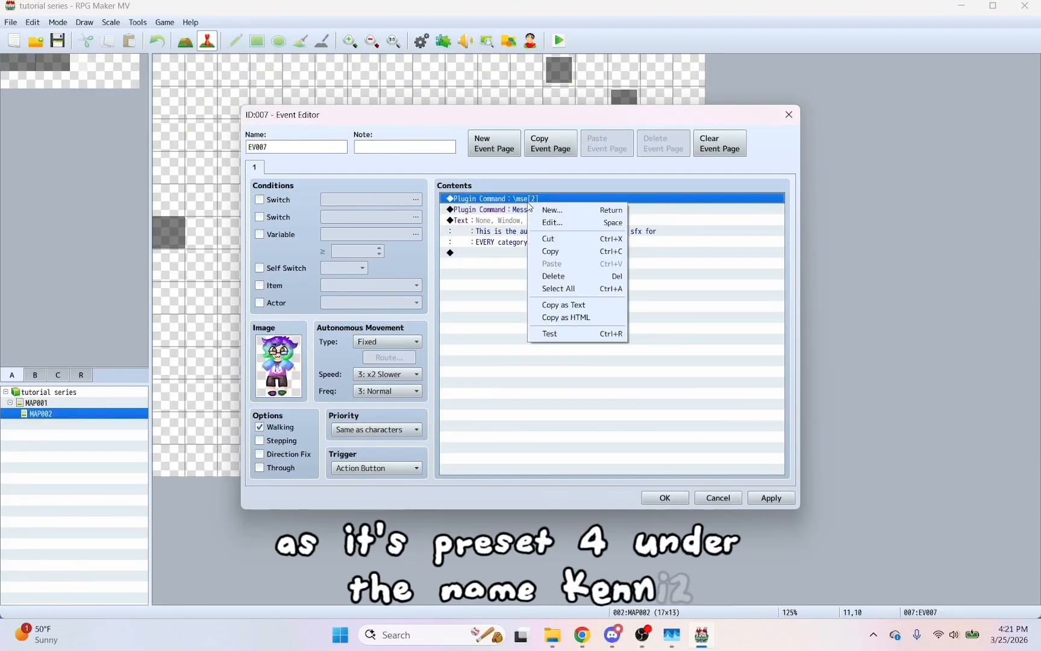
{"action": "left_click", "coordinate": [544, 222]}
{"action": "left_click", "coordinate": [678, 327]}
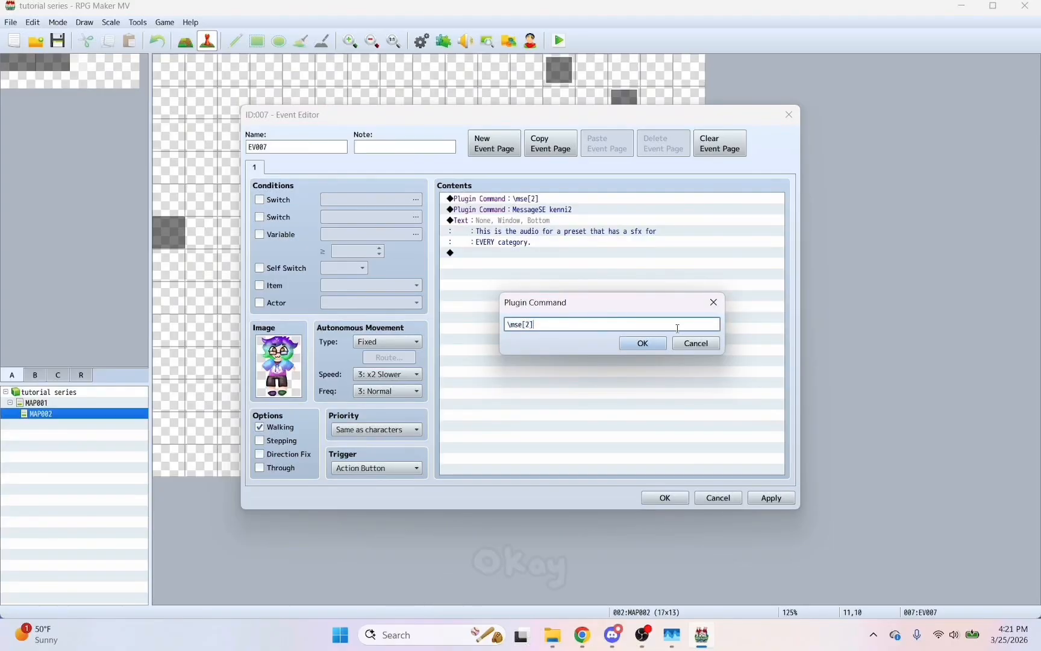
{"action": "key", "text": "Left"}
{"action": "key", "text": "BackSpace"}
{"action": "type", "text": "4"}
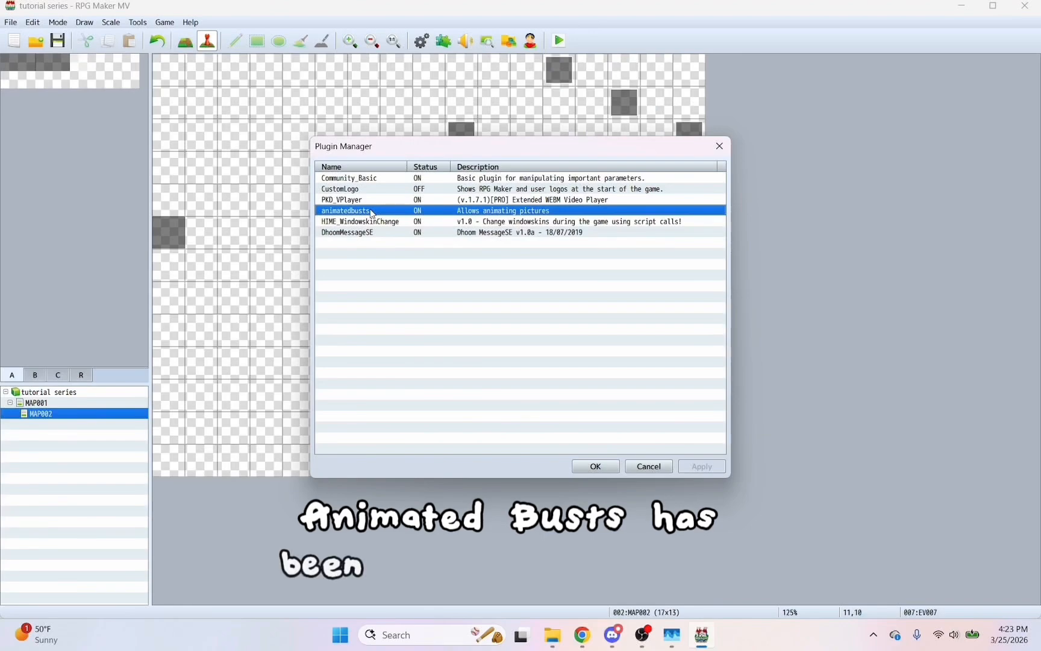
Step: Copy the example $gameScreen.picture(2).setAnim script call from the animatedbusts plugin's help text and close the plugin manager
{"action": "double_click", "coordinate": [364, 209]}
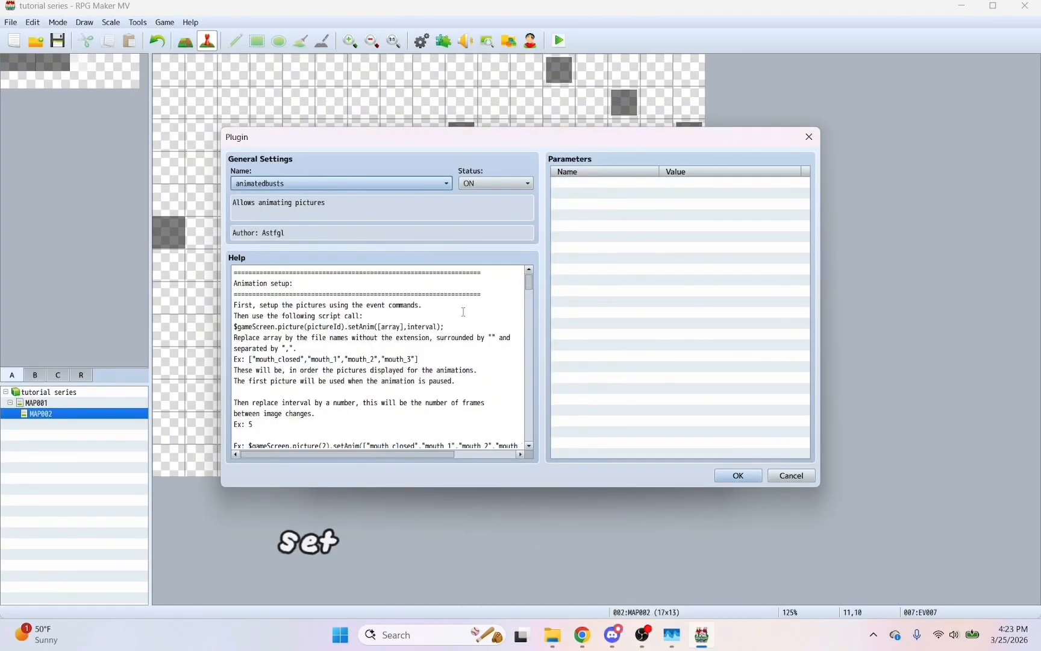
{"action": "scroll", "coordinate": [494, 338], "scroll_direction": "down", "scroll_amount": 3}
{"action": "left_click_drag", "start_coordinate": [252, 348], "coordinate": [505, 348]}
{"action": "left_click_drag", "start_coordinate": [505, 348], "coordinate": [519, 347]}
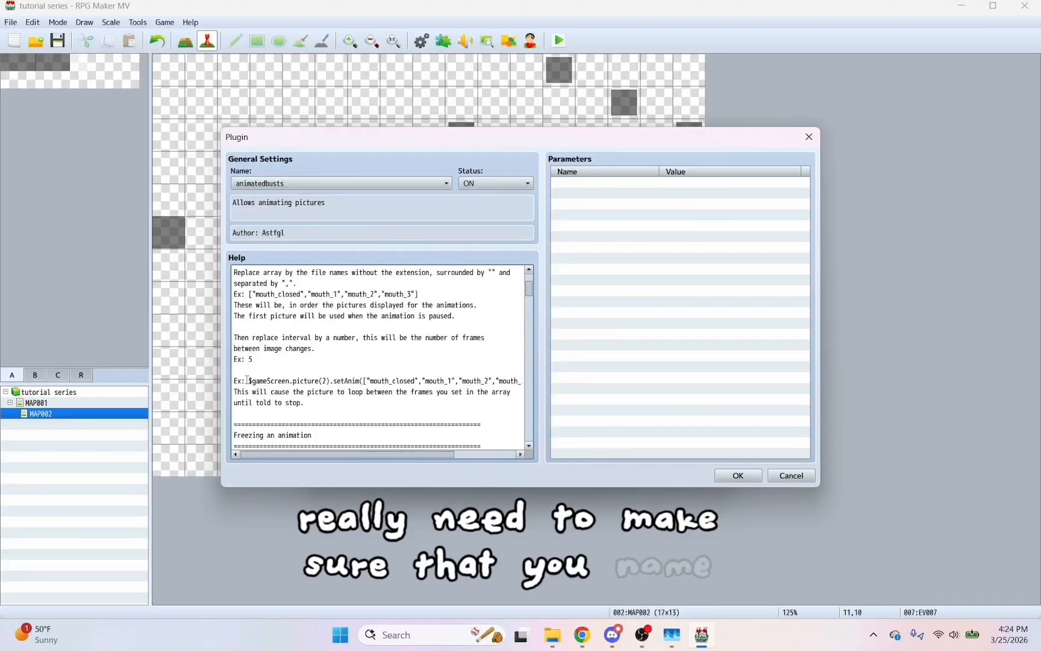
{"action": "left_click_drag", "start_coordinate": [249, 381], "coordinate": [546, 382]}
{"action": "right_click", "coordinate": [456, 381]}
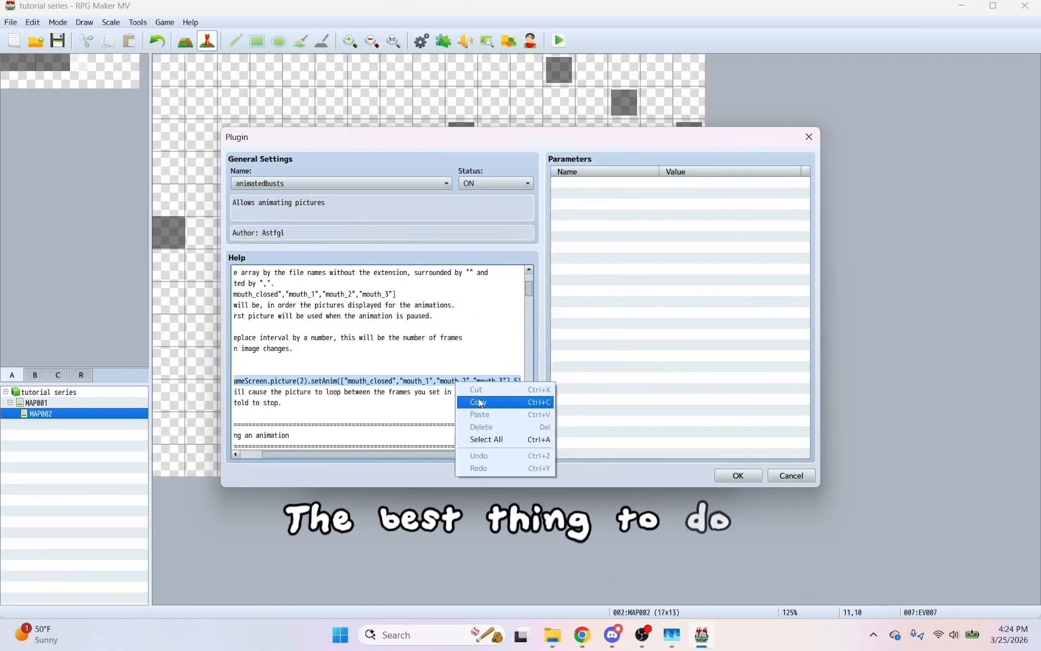
{"action": "left_click", "coordinate": [476, 400]}
{"action": "left_click", "coordinate": [734, 475]}
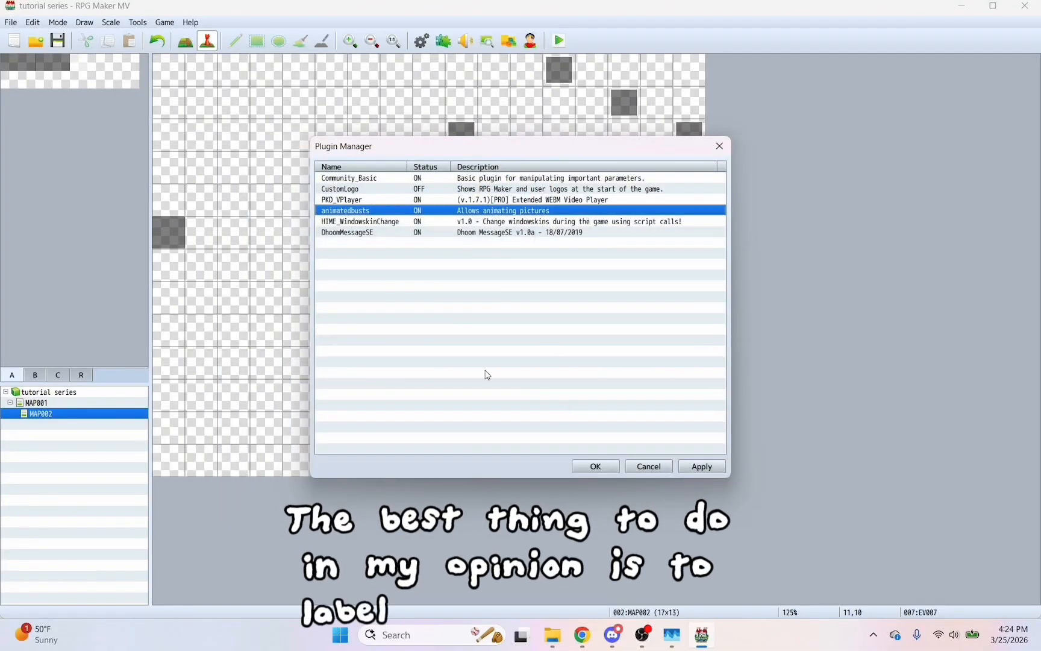
{"action": "left_click", "coordinate": [595, 465]}
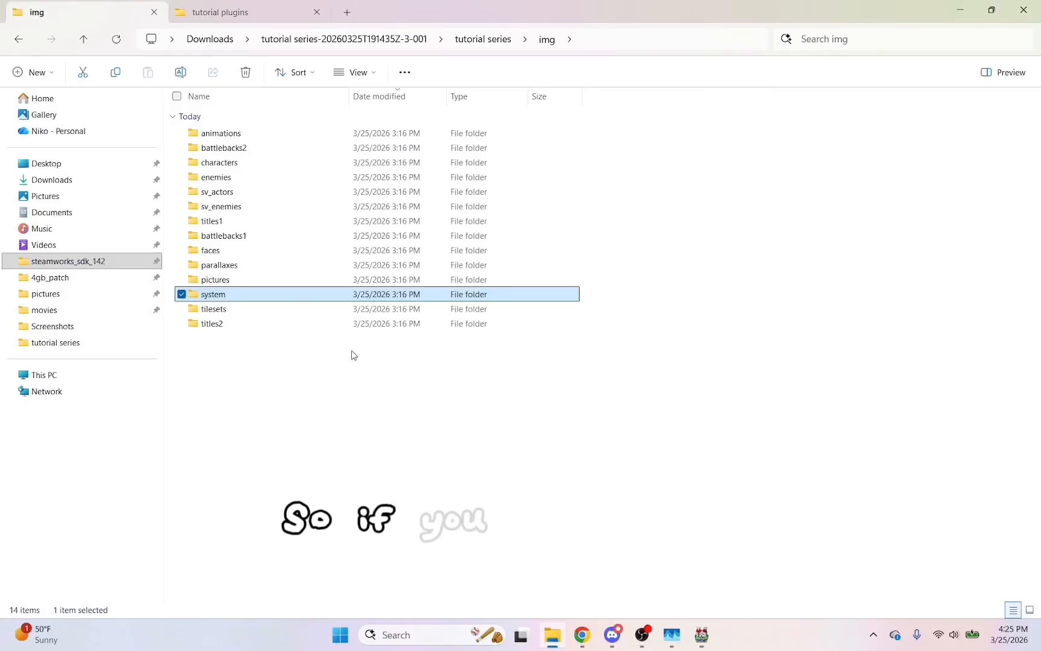
Step: Open the project's img/pictures folder in File Explorer and view the sprite frames A_Cosmo1 through A_Cosmo5
{"action": "left_click", "coordinate": [261, 279]}
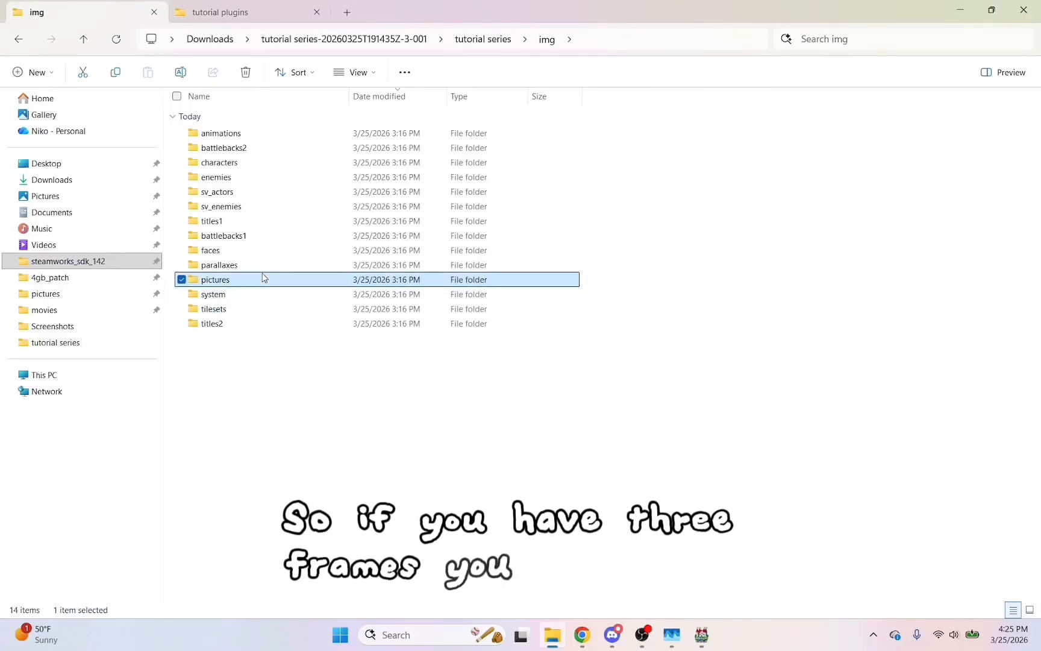
{"action": "left_click", "coordinate": [259, 280]}
{"action": "double_click", "coordinate": [257, 281]}
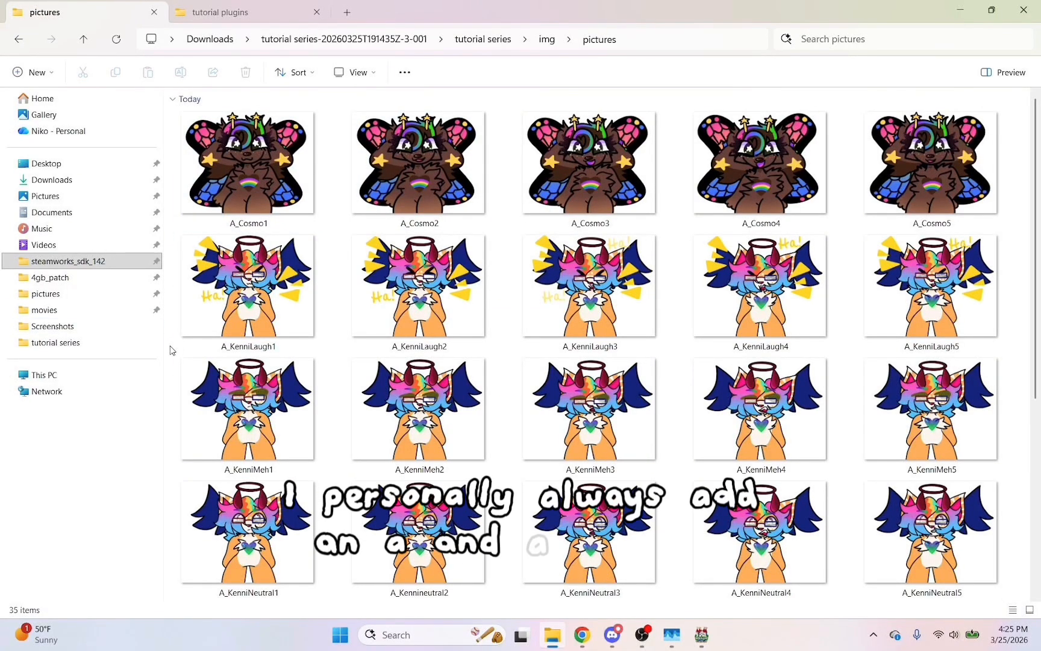
{"action": "double_click", "coordinate": [223, 164]}
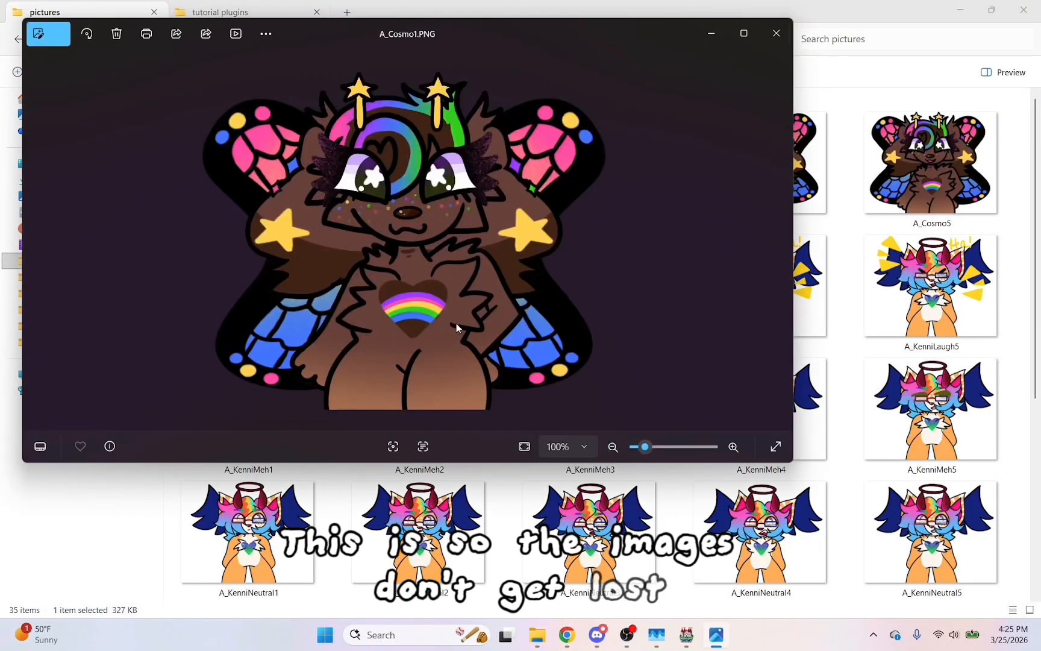
{"action": "left_click", "coordinate": [779, 240]}
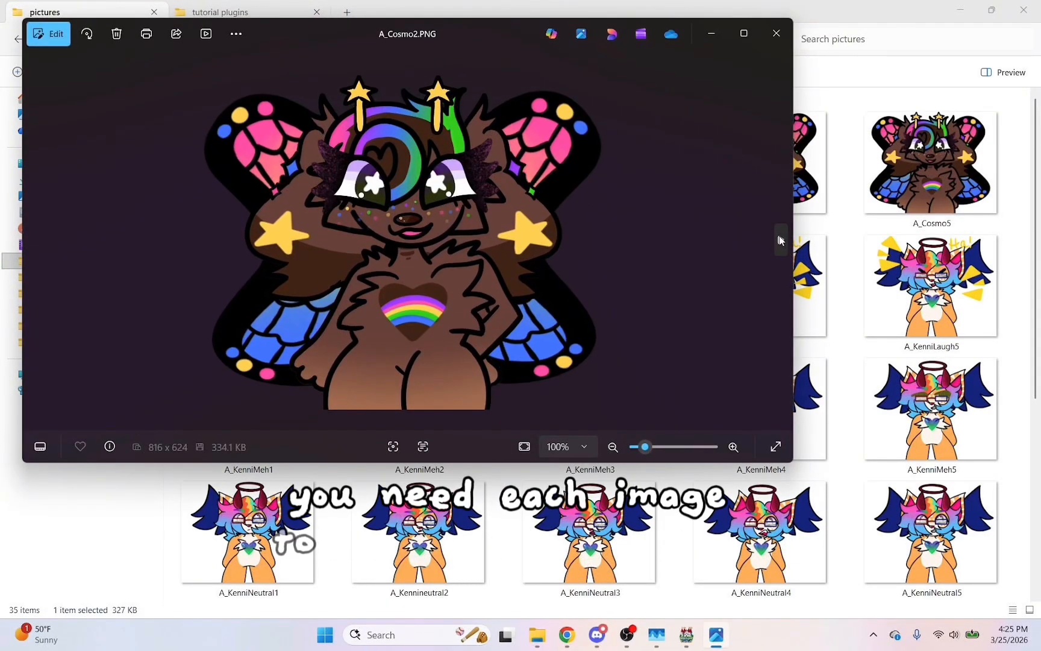
{"action": "left_click", "coordinate": [779, 240]}
{"action": "left_click", "coordinate": [779, 240]}
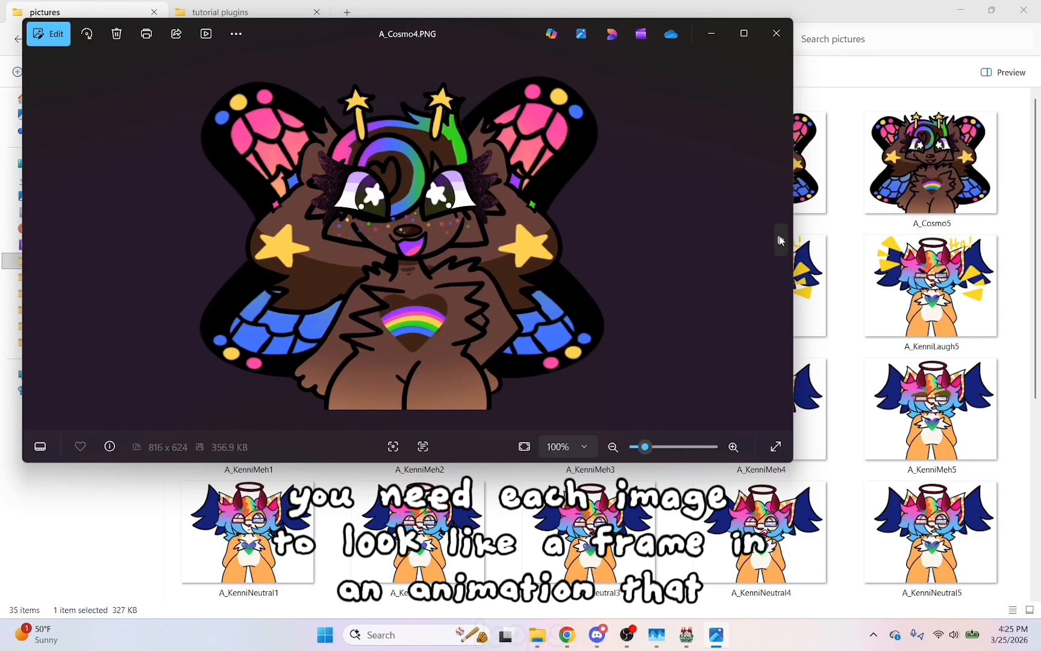
{"action": "left_click", "coordinate": [779, 239]}
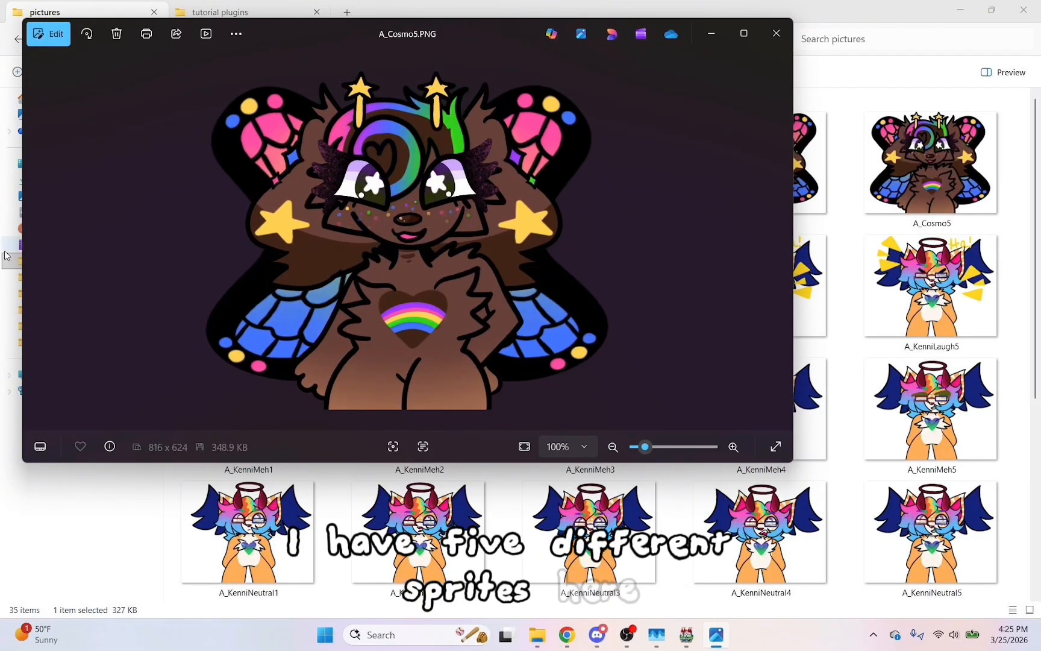
Step: Return to A_Cosmo1, step through the Cosmo frames once more up to A_Cosmo5, and minimize the image viewer
{"action": "left_click", "coordinate": [34, 241]}
{"action": "left_click", "coordinate": [34, 241]}
{"action": "left_click", "coordinate": [34, 241]}
{"action": "left_click", "coordinate": [34, 241]}
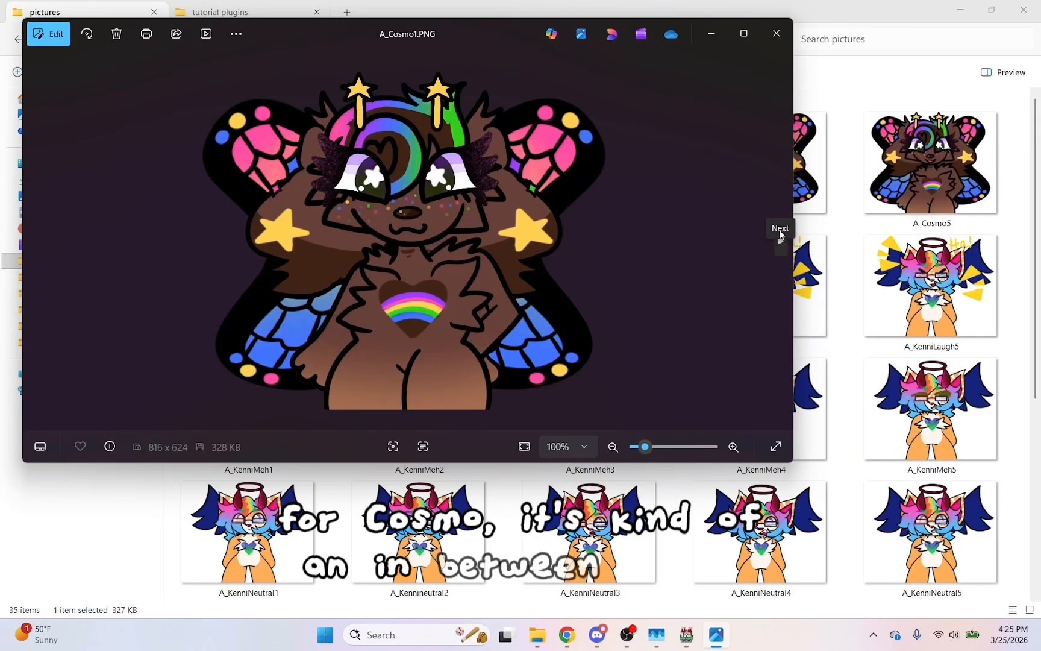
{"action": "left_click", "coordinate": [780, 235]}
{"action": "left_click", "coordinate": [780, 235]}
{"action": "left_click", "coordinate": [780, 235]}
{"action": "left_click", "coordinate": [779, 235]}
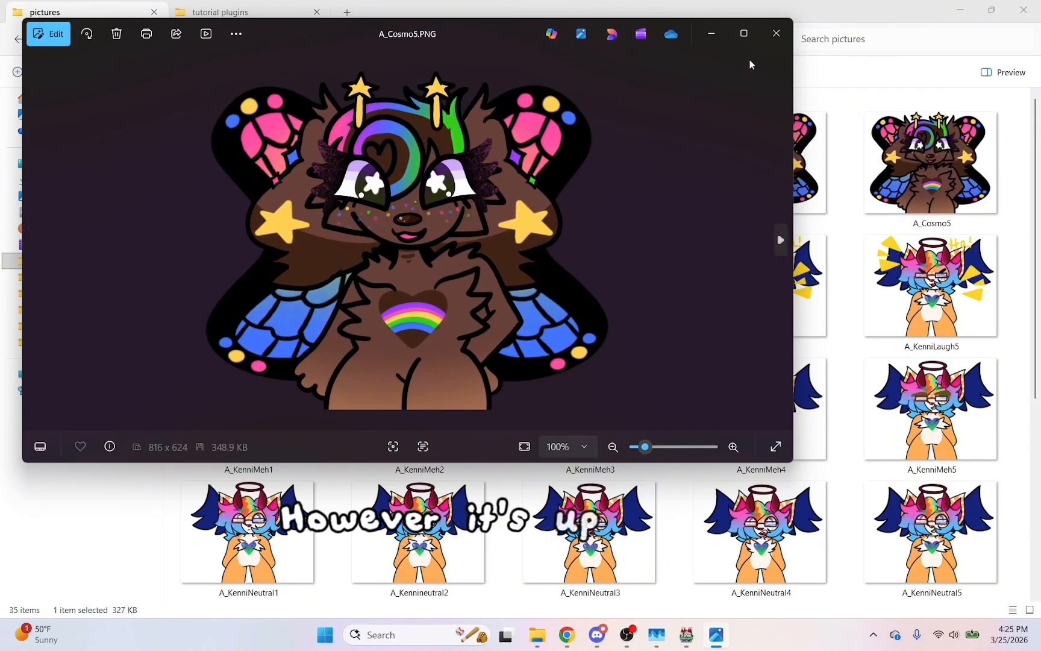
{"action": "left_click", "coordinate": [710, 34]}
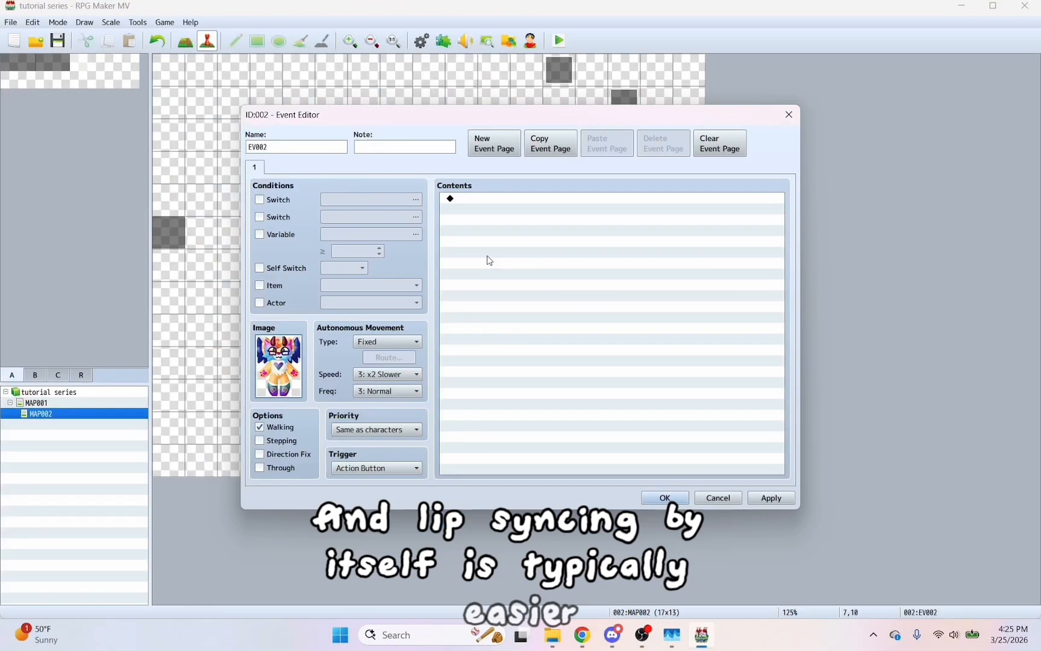
Step: Add a Script command to EV002 in RPG Maker MV, paste the copied setAnim call, and highlight its picture number
{"action": "double_click", "coordinate": [489, 261]}
{"action": "left_click", "coordinate": [522, 170]}
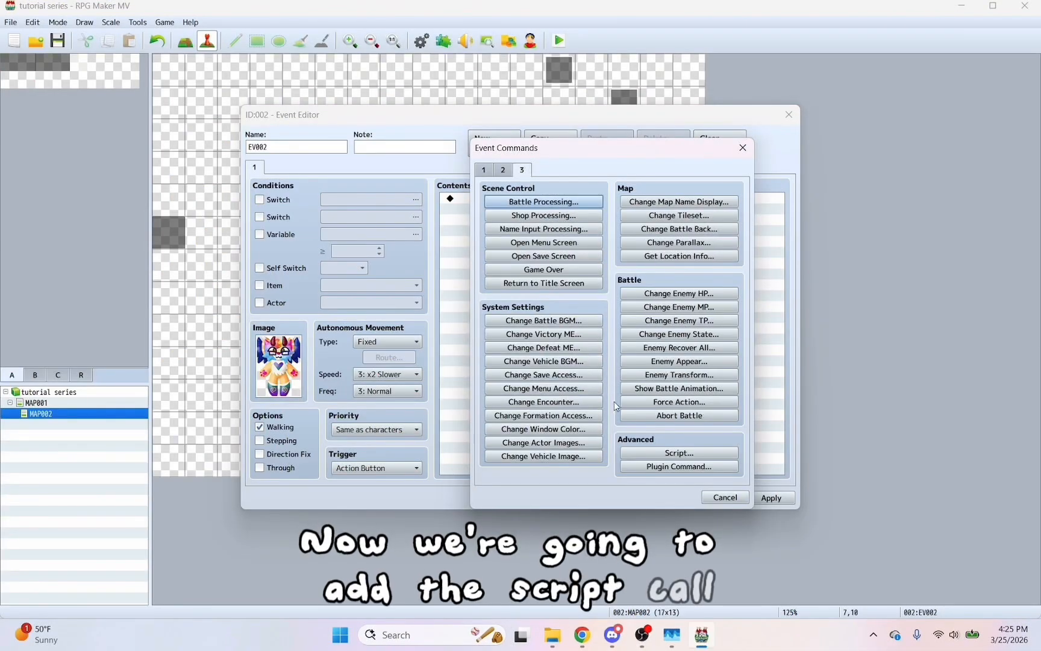
{"action": "left_click", "coordinate": [655, 450]}
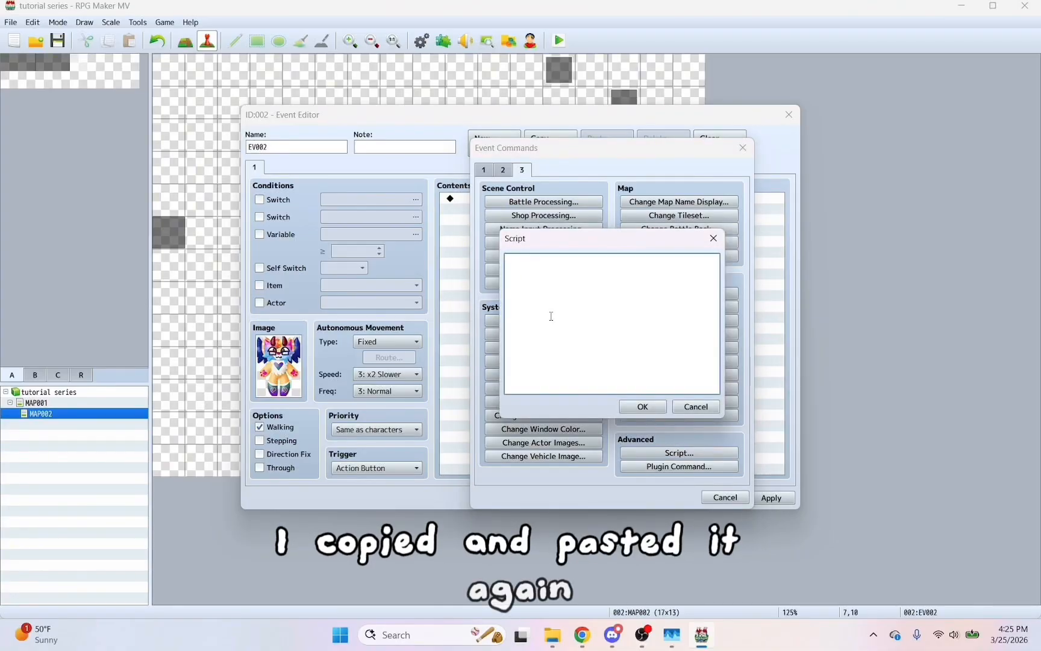
{"action": "key", "text": "ctrl+v"}
{"action": "left_click_drag", "start_coordinate": [716, 260], "coordinate": [497, 258]}
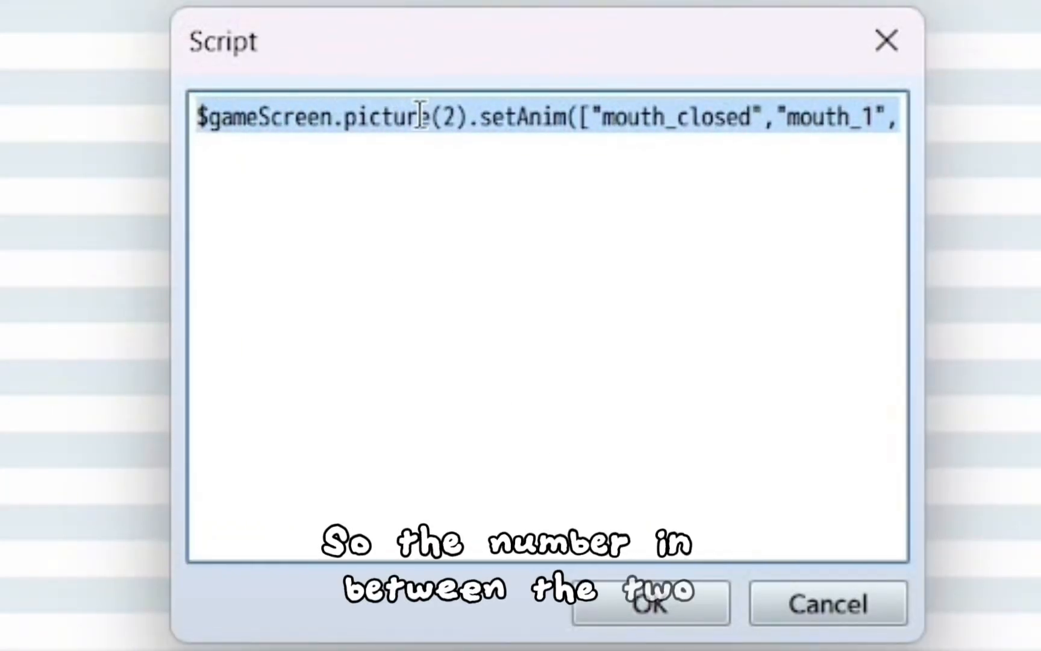
{"action": "left_click", "coordinate": [455, 119]}
{"action": "left_click_drag", "start_coordinate": [455, 120], "coordinate": [433, 118]}
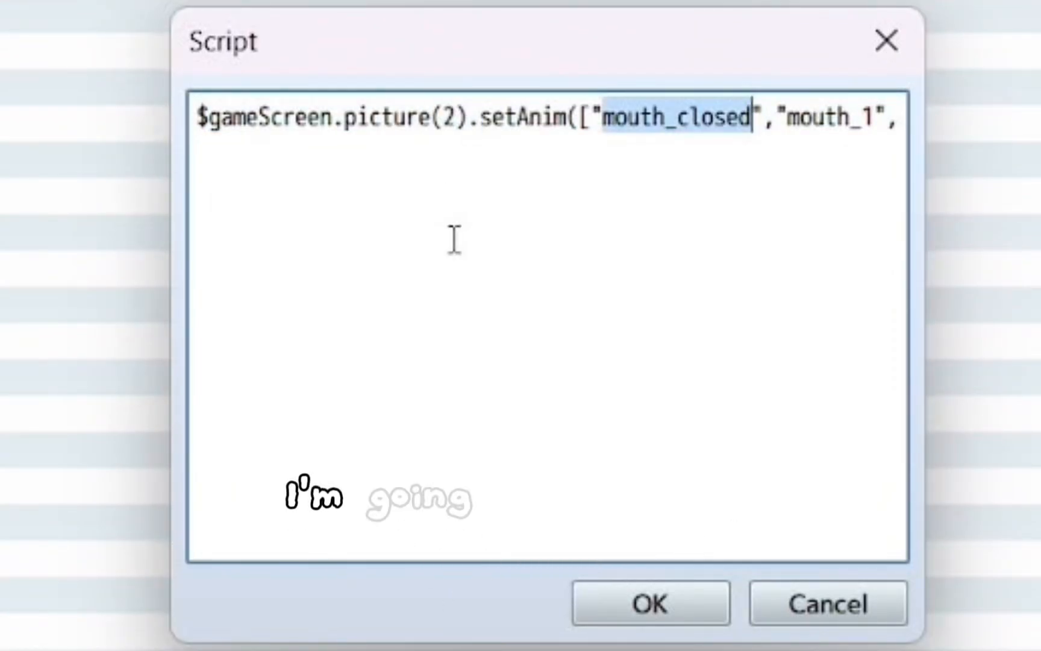
Step: Replace the first two frame names in the setAnim script call with A_Cosmo1 and A_Cosmo2
{"action": "type", "text": "A_Cosmo"}
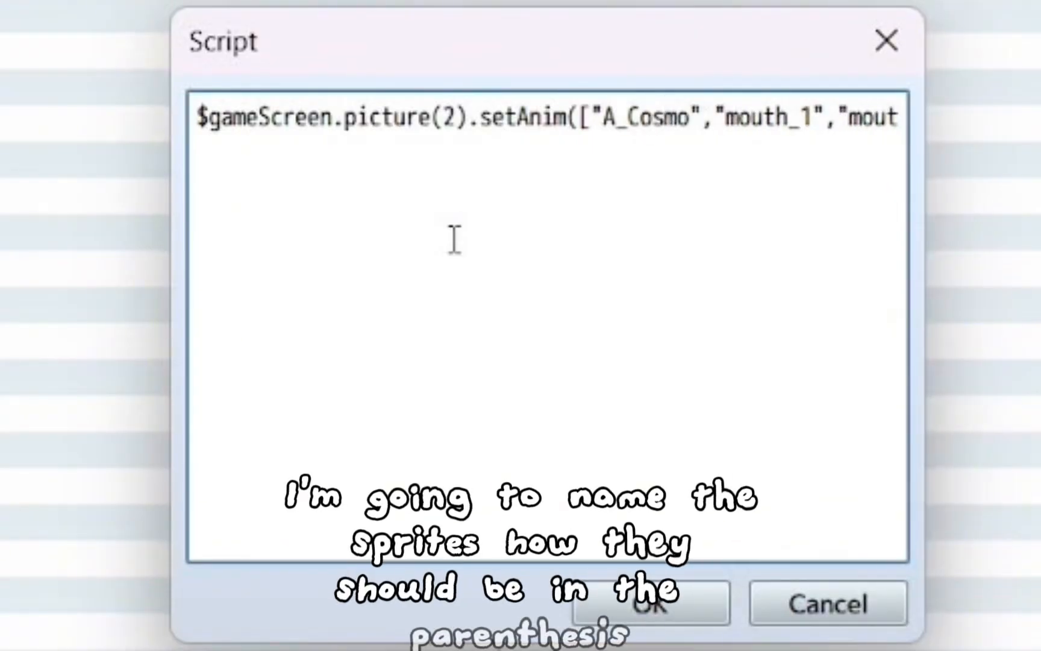
{"action": "type", "text": "1"}
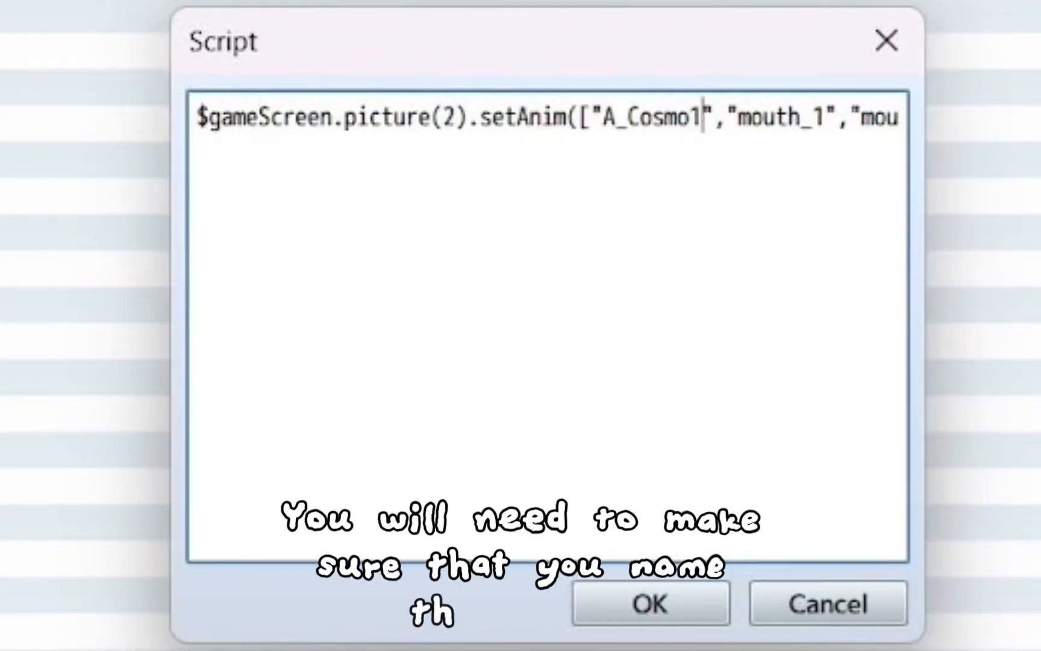
{"action": "key", "text": "End"}
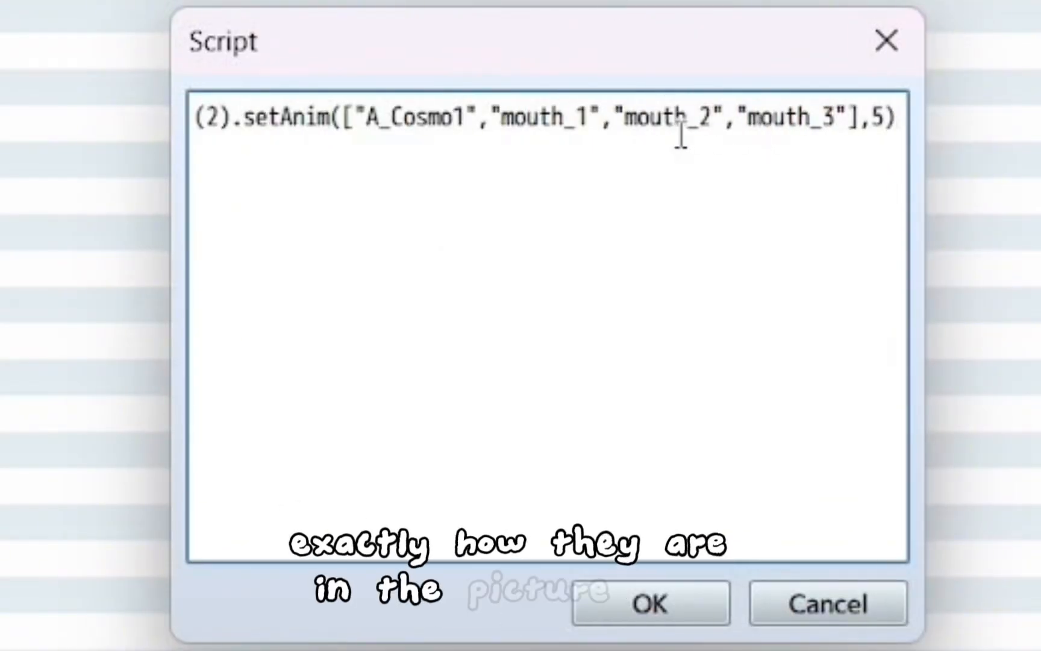
{"action": "double_click", "coordinate": [547, 116]}
{"action": "type", "text": "A"}
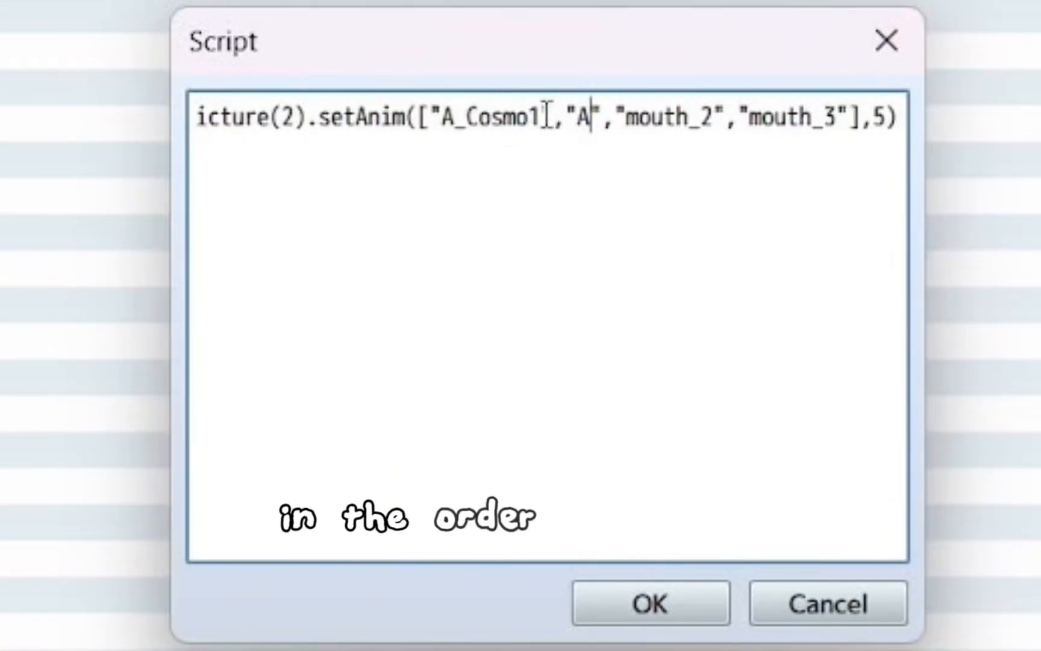
{"action": "type", "text": "_Cosmo"}
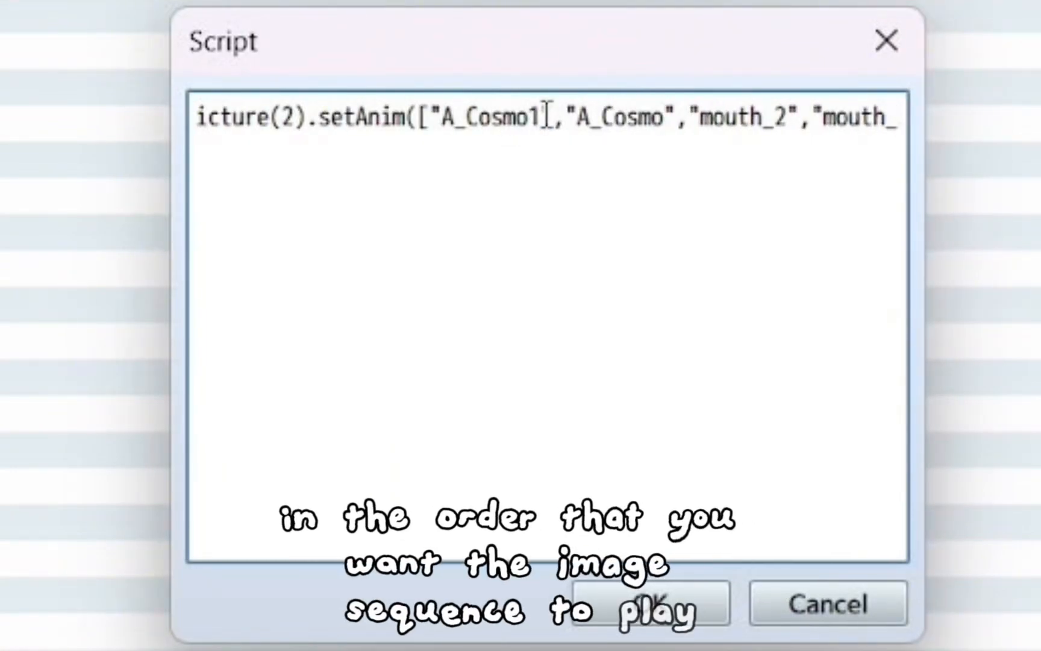
{"action": "type", "text": "2"}
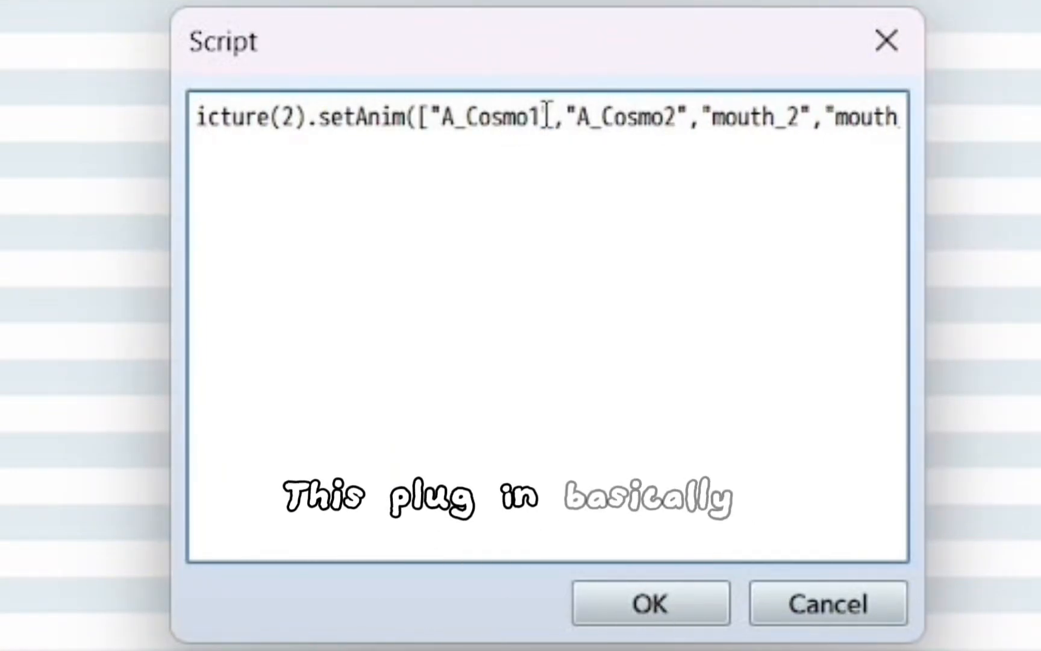
Step: Replace the remaining placeholder frame names mouth_2 and mouth_3 in the setAnim call with A_Cosmo3 and A_Cosmo4
{"action": "double_click", "coordinate": [749, 115]}
{"action": "type", "text": "A_"}
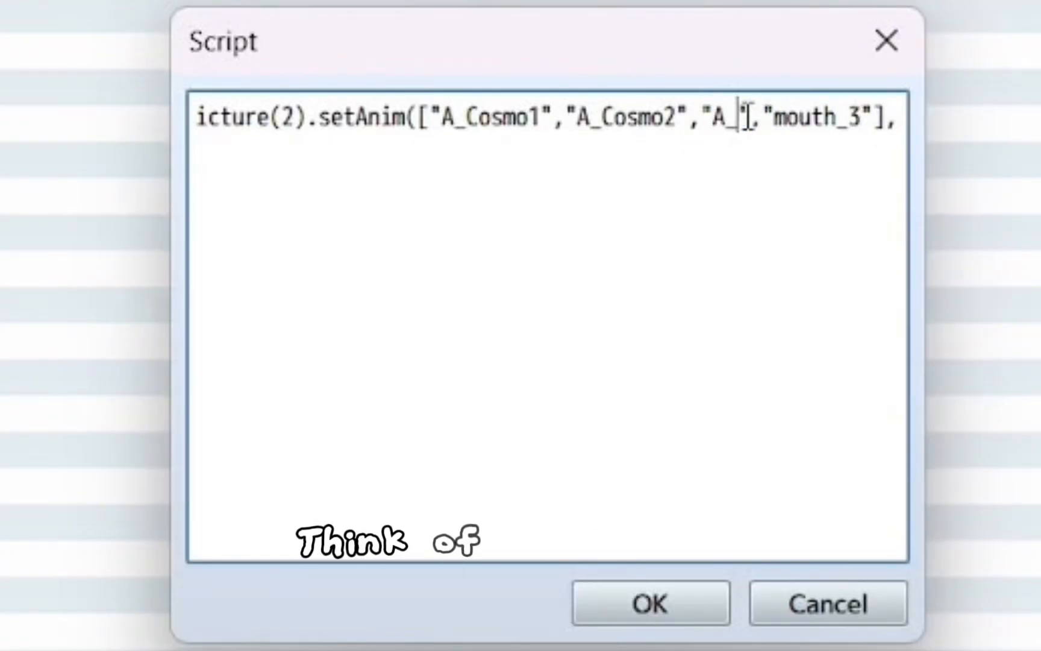
{"action": "type", "text": "Cosmo3"}
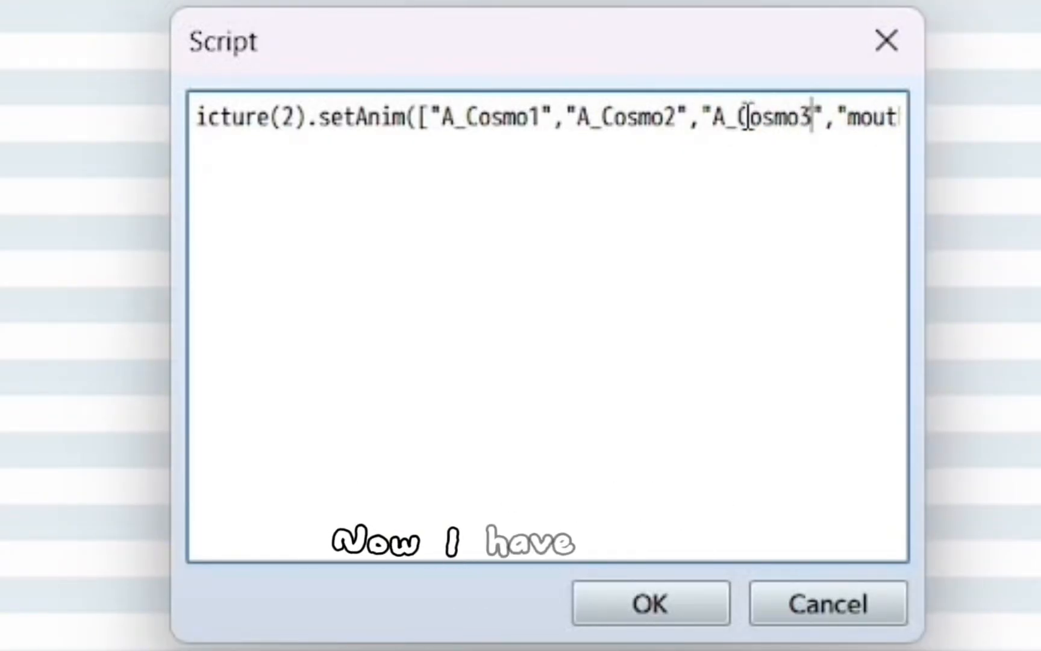
{"action": "left_click", "coordinate": [864, 140]}
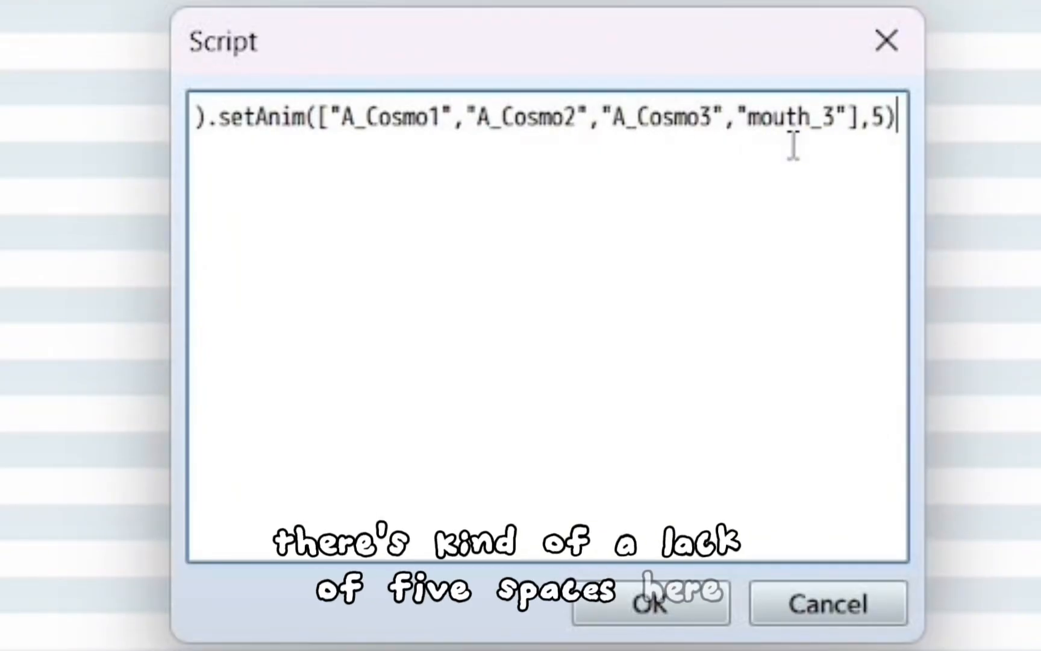
{"action": "type", "text": "A"}
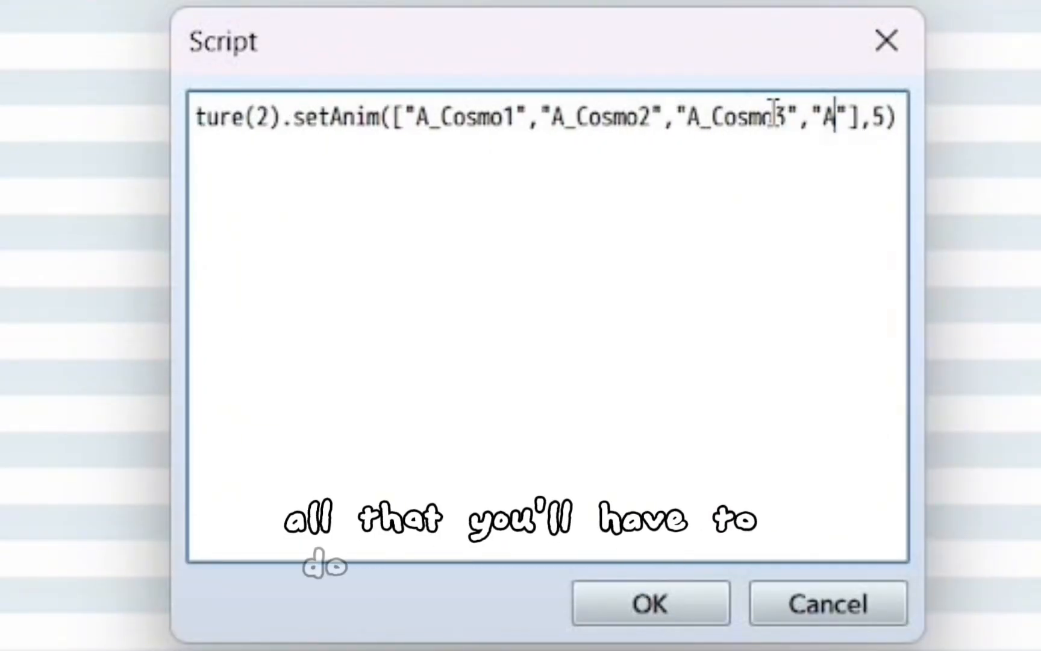
{"action": "type", "text": "_Cosmo"}
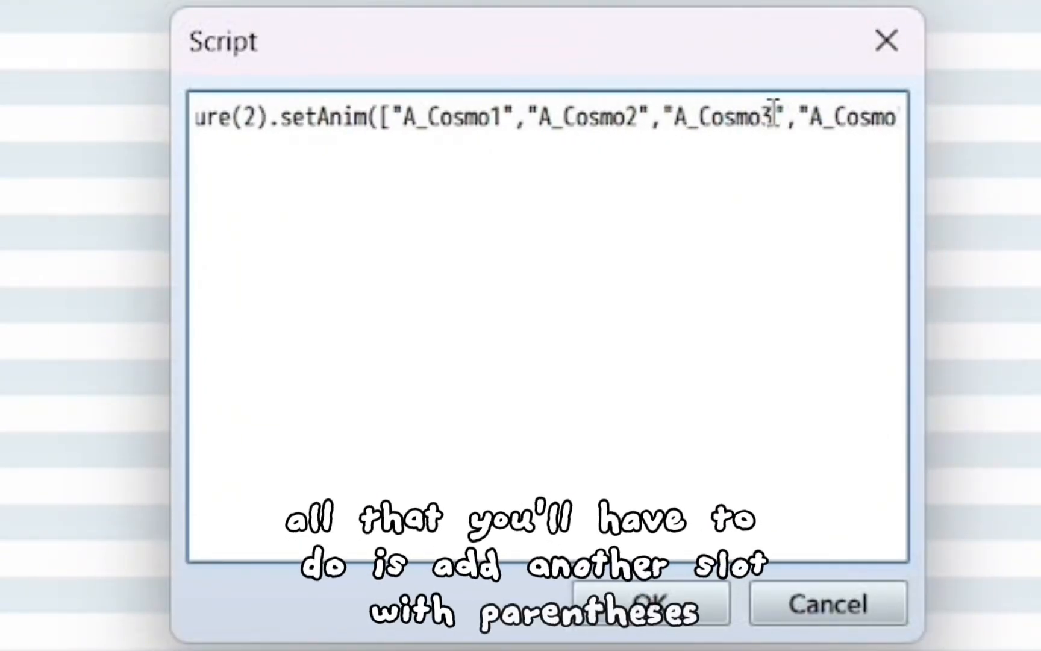
{"action": "type", "text": "4"}
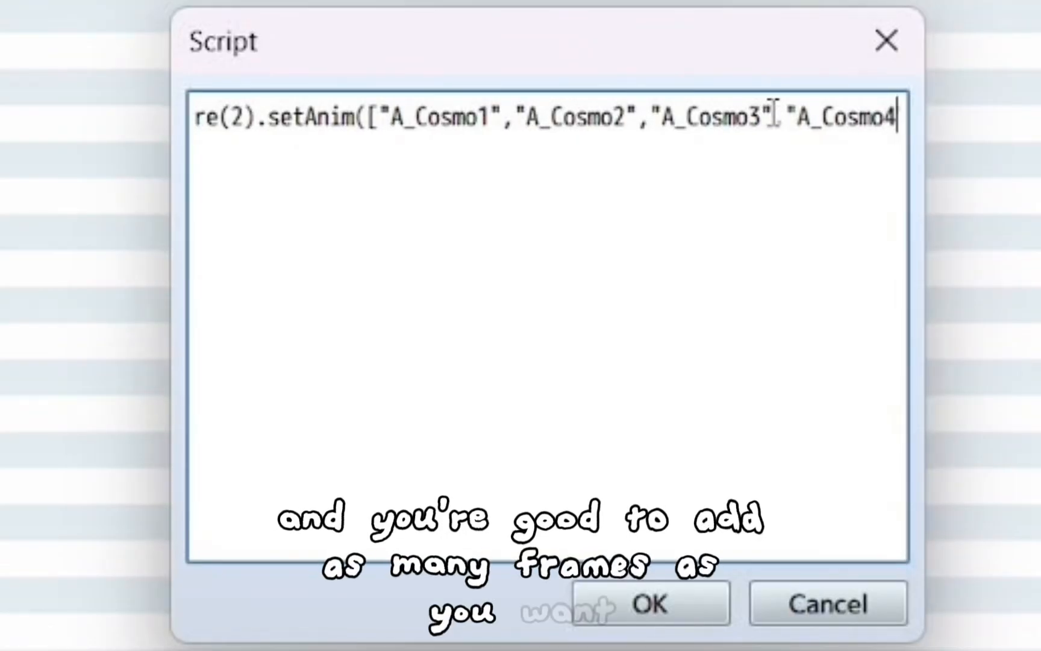
Step: Extend the setAnim frame list after A_Cosmo4 with a fifth quoted frame named A_Cosmo5
{"action": "right_click", "coordinate": [884, 212]}
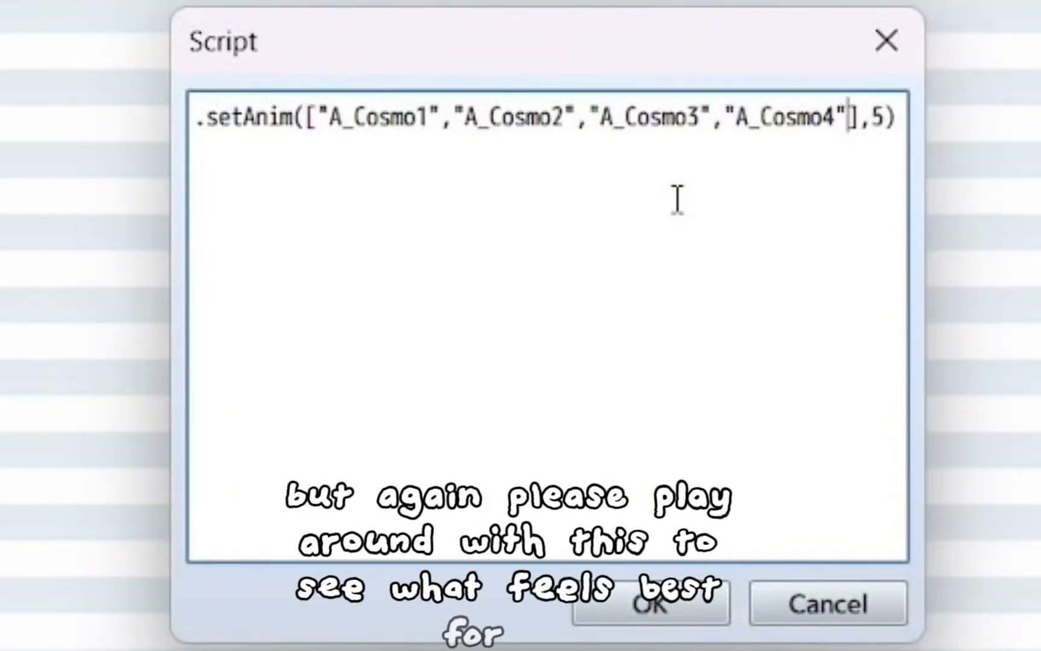
{"action": "key", "text": "BackSpace"}
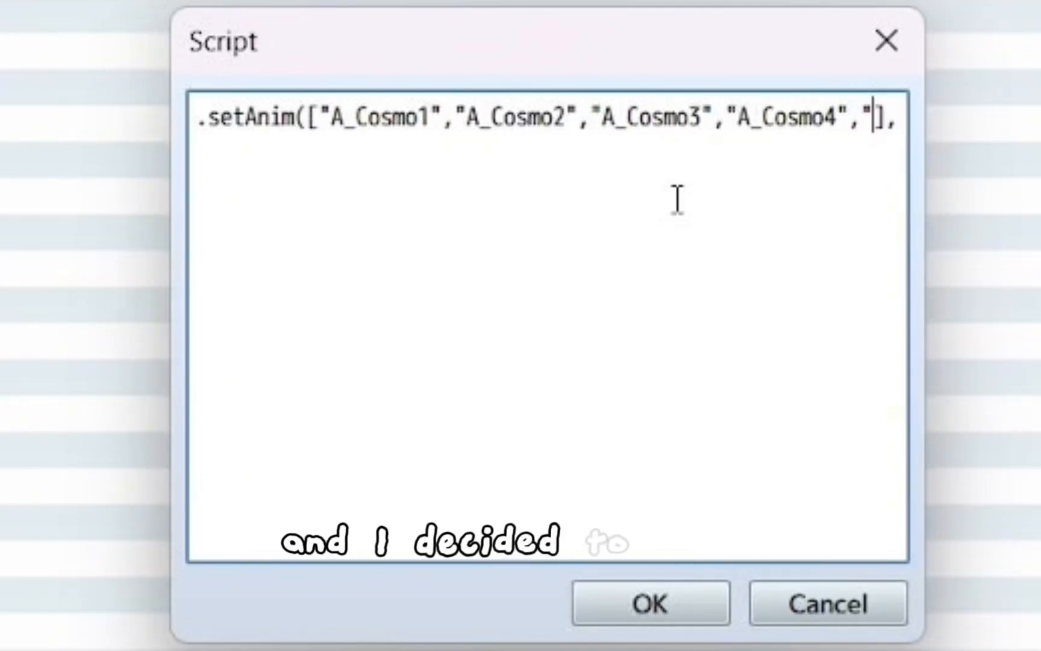
{"action": "type", "text": ",\"A_"}
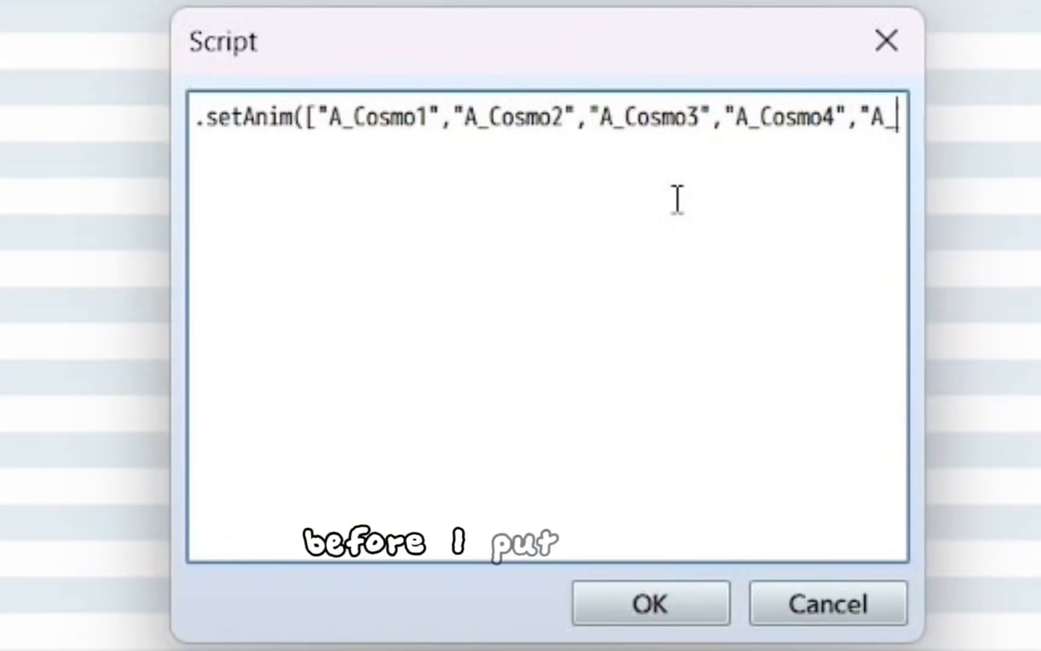
{"action": "type", "text": "Cosmo"}
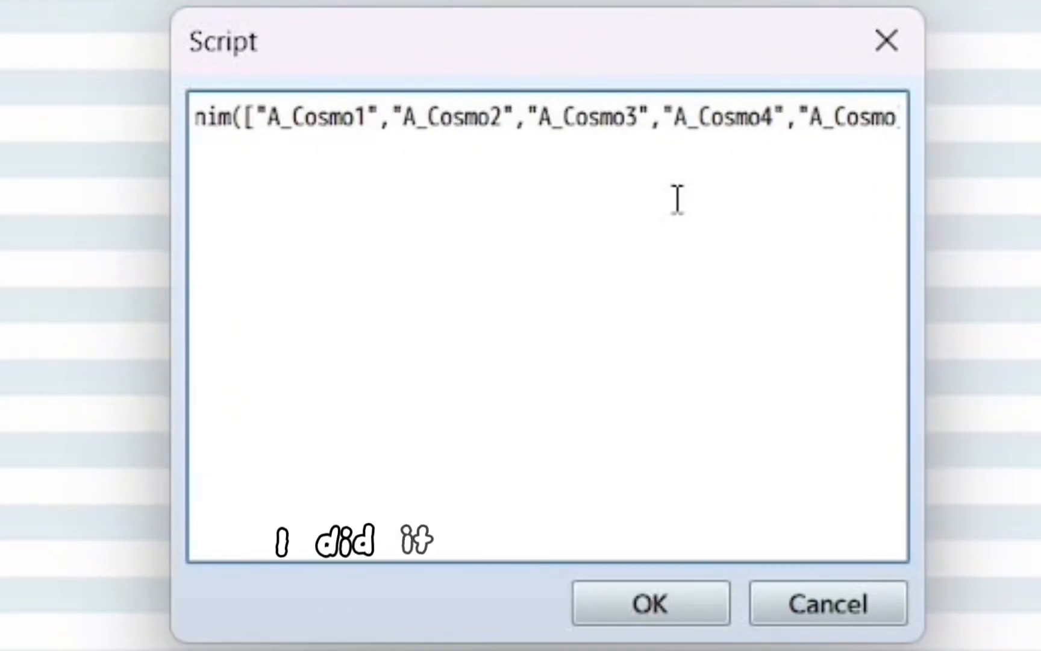
{"action": "type", "text": "5"}
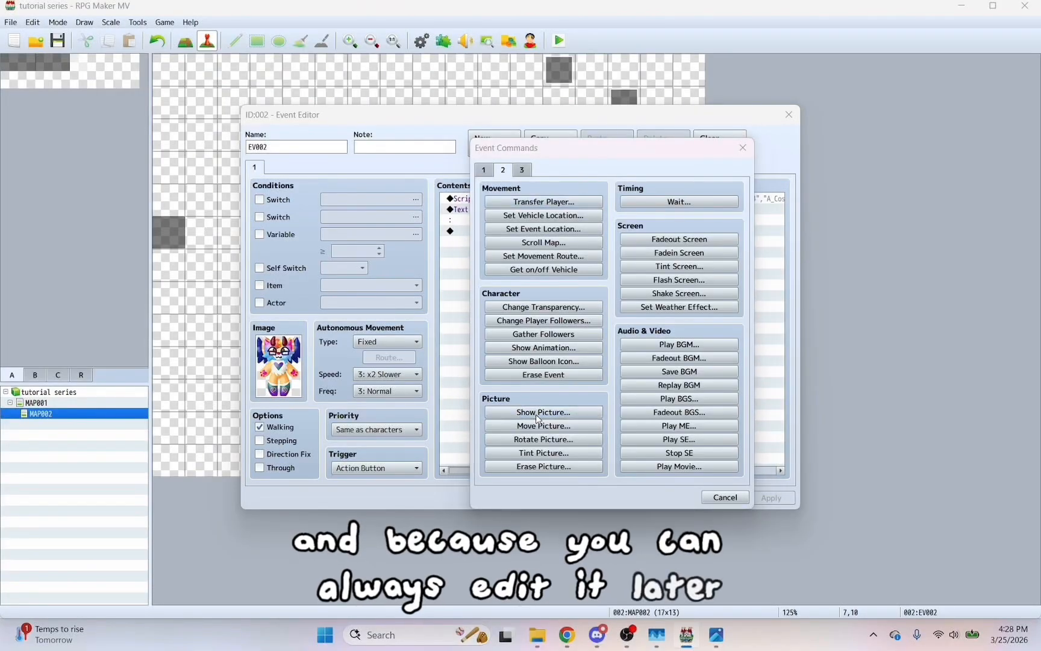
Step: Add a Show Picture command to EV002 with picture number 2 and the image A_Cosmo1, and start a playtest
{"action": "left_click", "coordinate": [544, 412]}
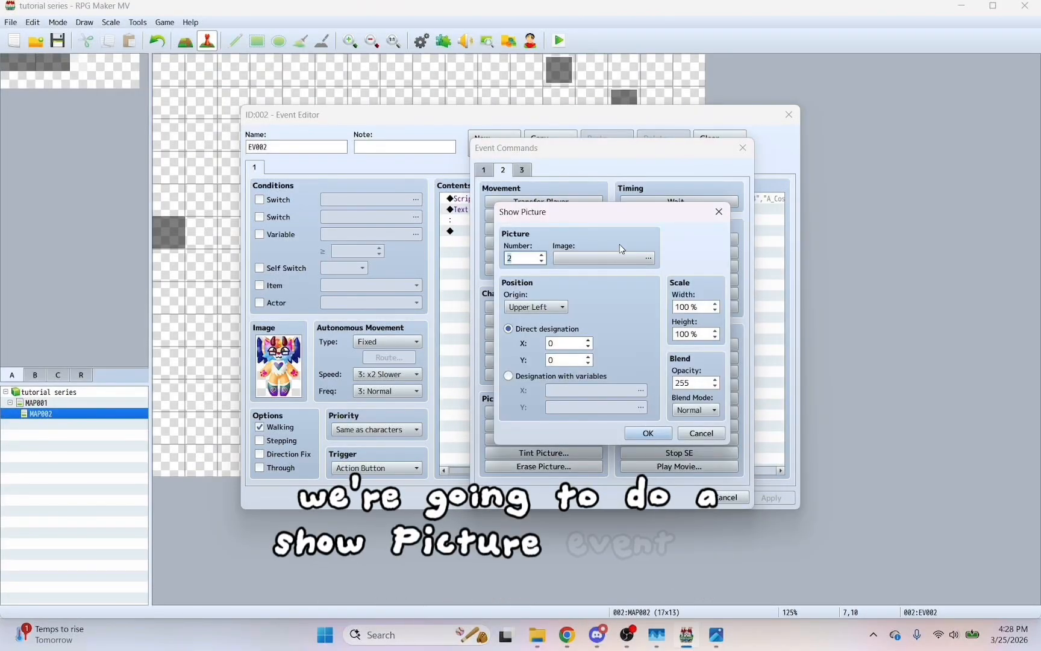
{"action": "left_click", "coordinate": [603, 258]}
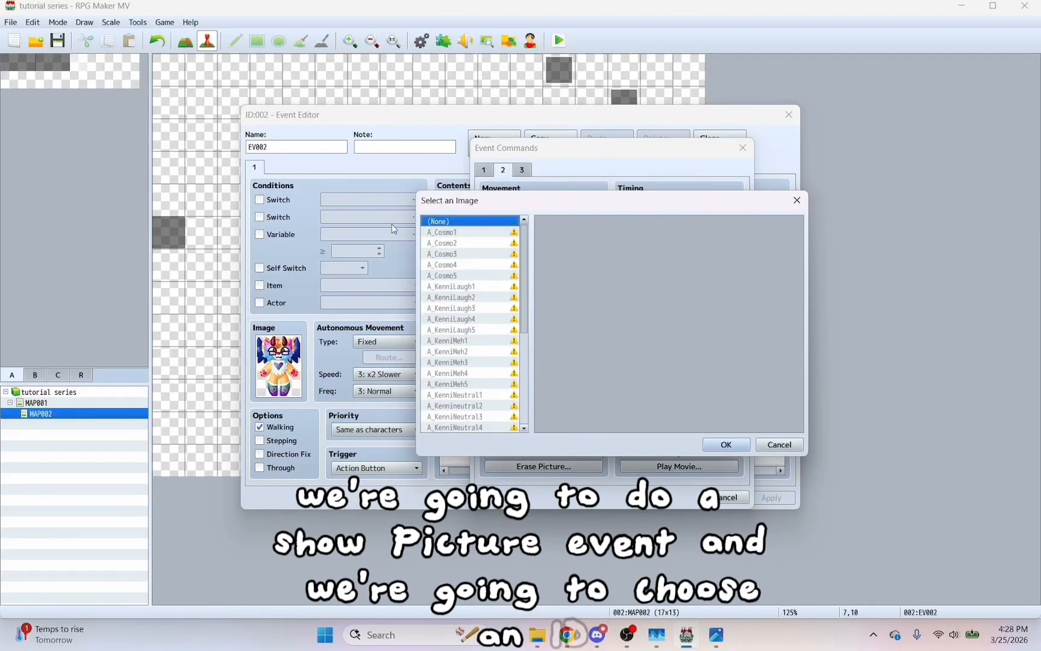
{"action": "left_click", "coordinate": [452, 232]}
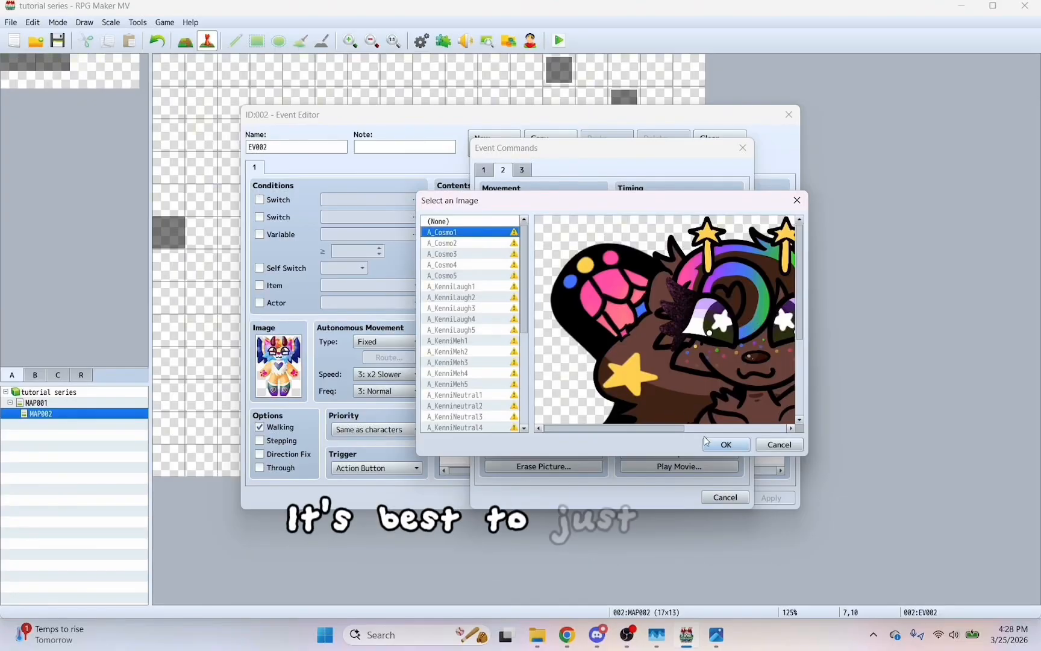
{"action": "left_click", "coordinate": [725, 444]}
{"action": "left_click", "coordinate": [639, 434]}
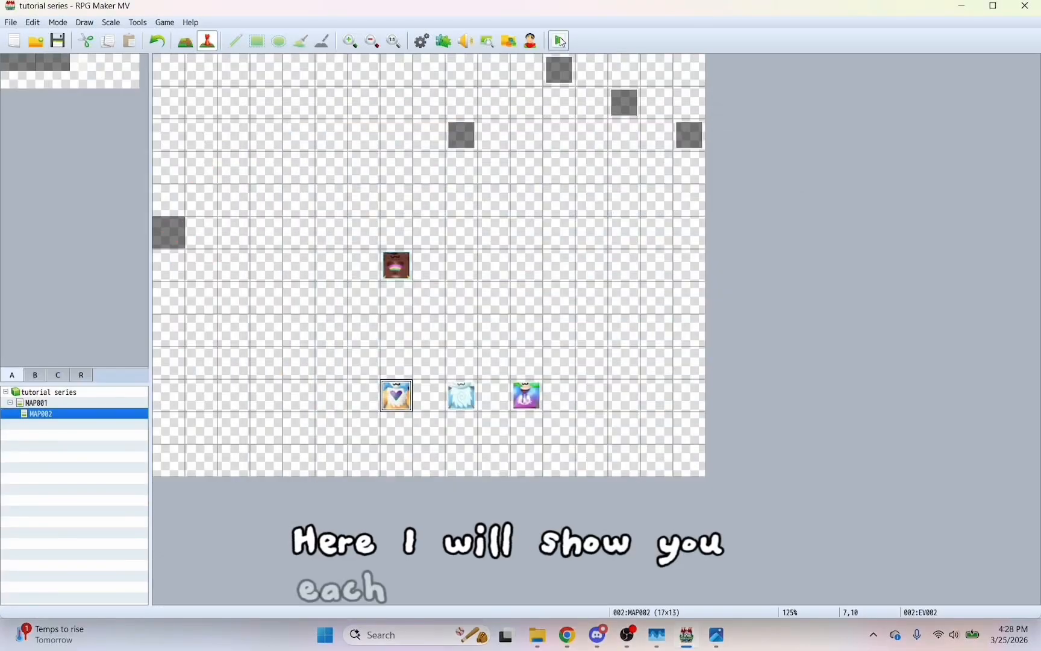
{"action": "left_click", "coordinate": [560, 39]}
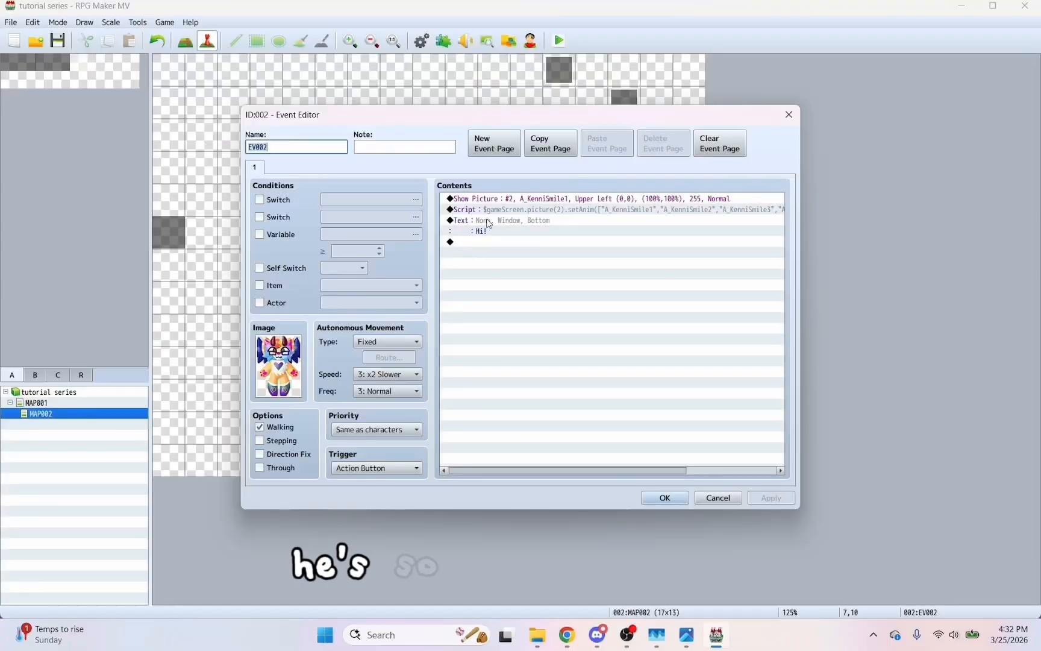
Step: Paste the WindowKenni setWindowskin script above EV002's Show Picture command, paste the \mse[1] and MessageSE Kenni plugin commands above it, and confirm the event
{"action": "left_click", "coordinate": [500, 201]}
{"action": "right_click", "coordinate": [500, 201]}
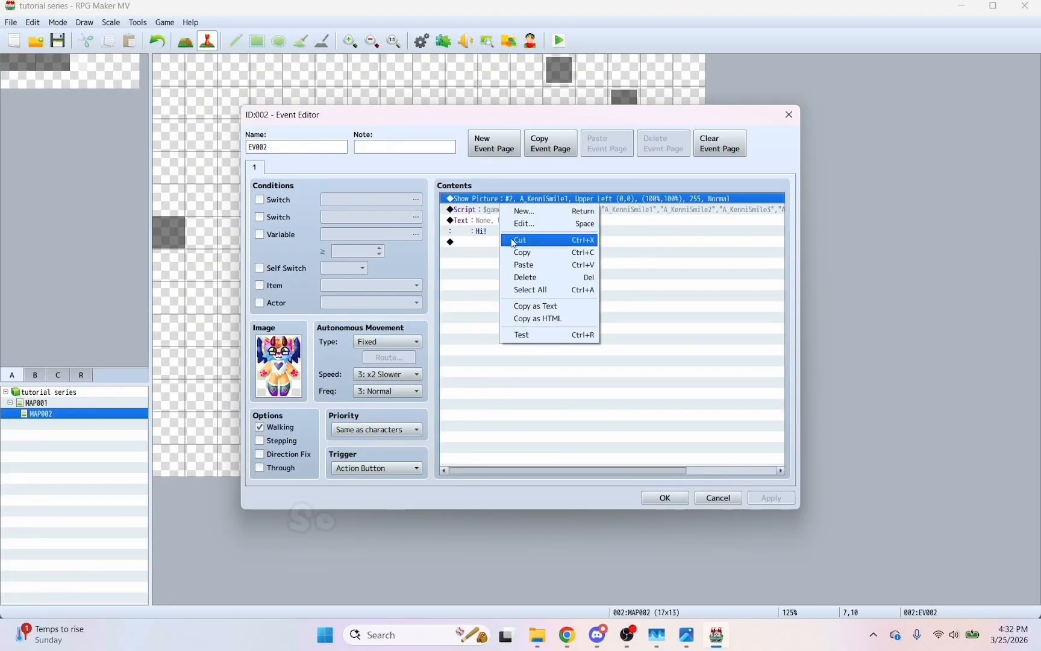
{"action": "left_click", "coordinate": [517, 263]}
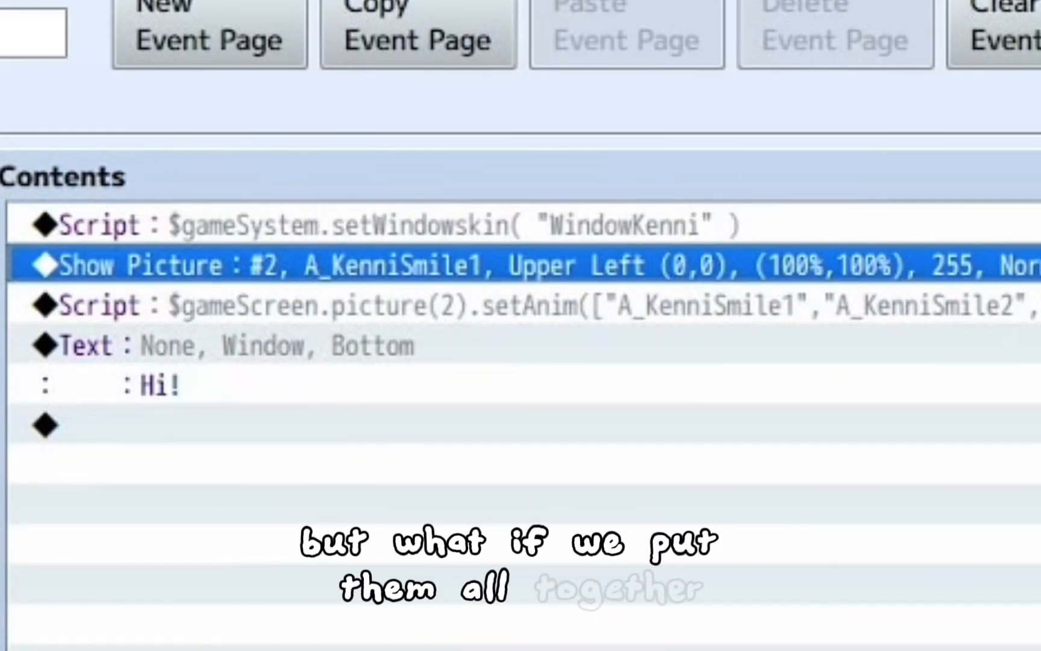
{"action": "left_click", "coordinate": [224, 229]}
{"action": "right_click", "coordinate": [233, 225]}
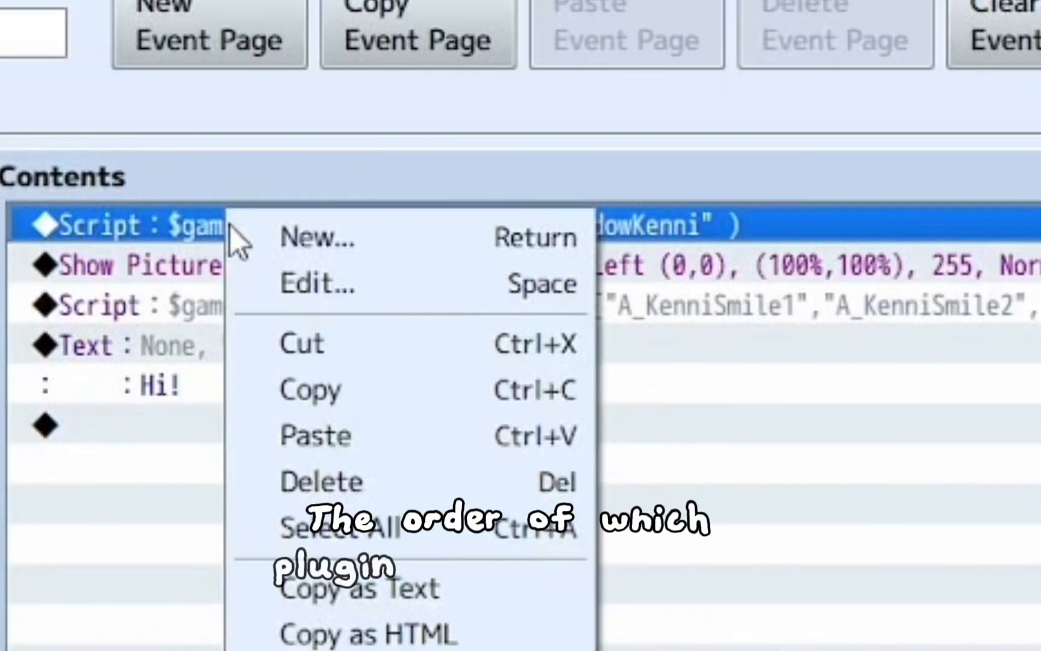
{"action": "left_click", "coordinate": [249, 444]}
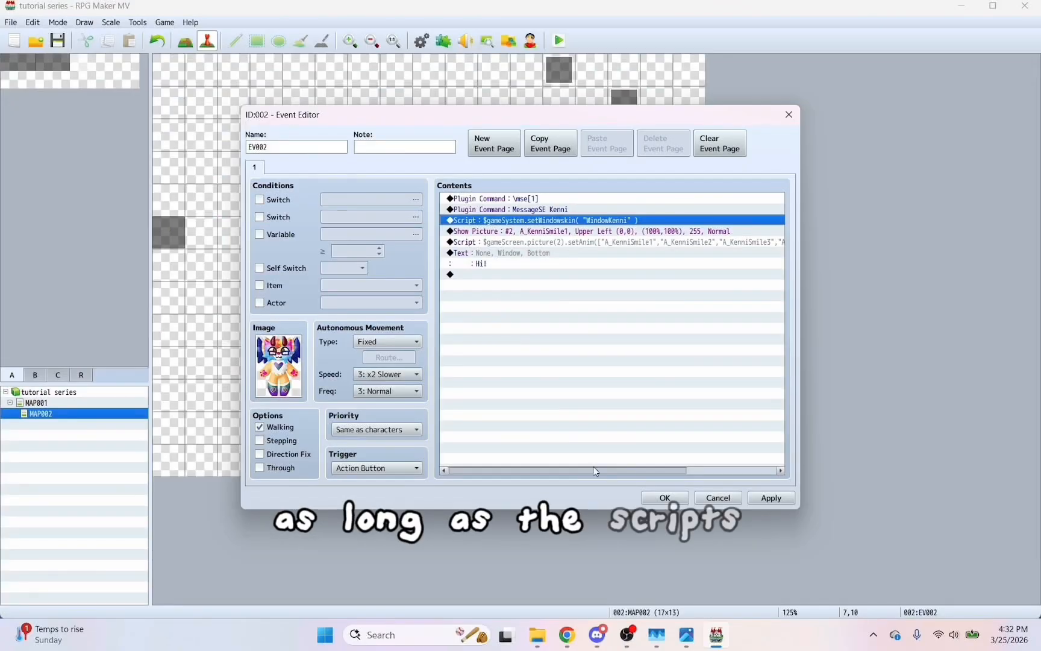
{"action": "left_click", "coordinate": [664, 497]}
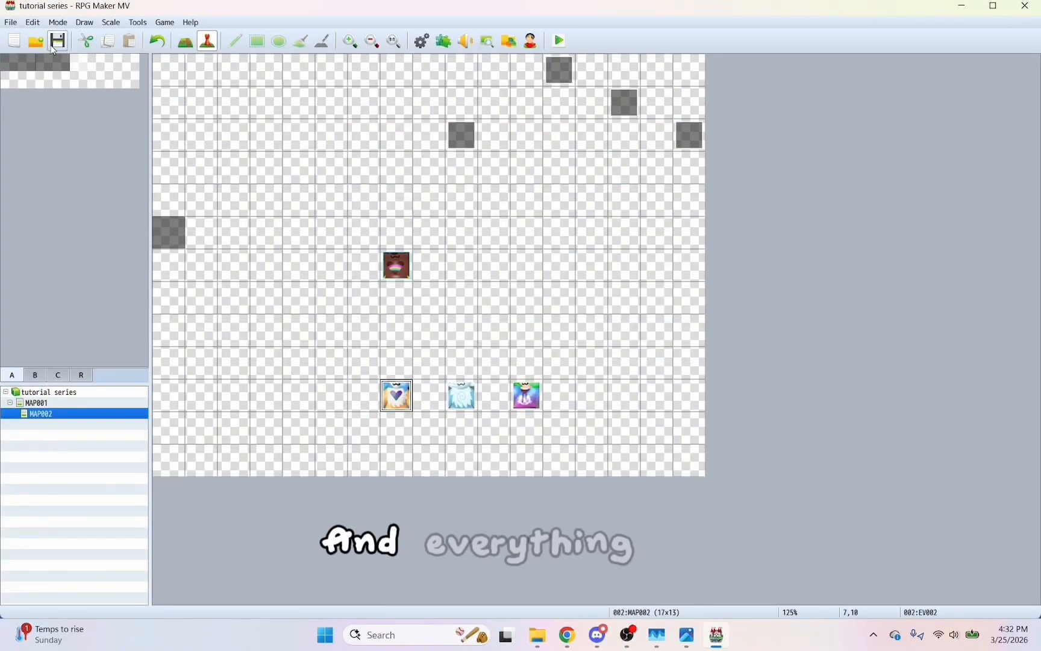
Step: Change EV002's message text to "Hi! This is how everything looks and sounds, all together!!" and confirm the event
{"action": "double_click", "coordinate": [396, 400]}
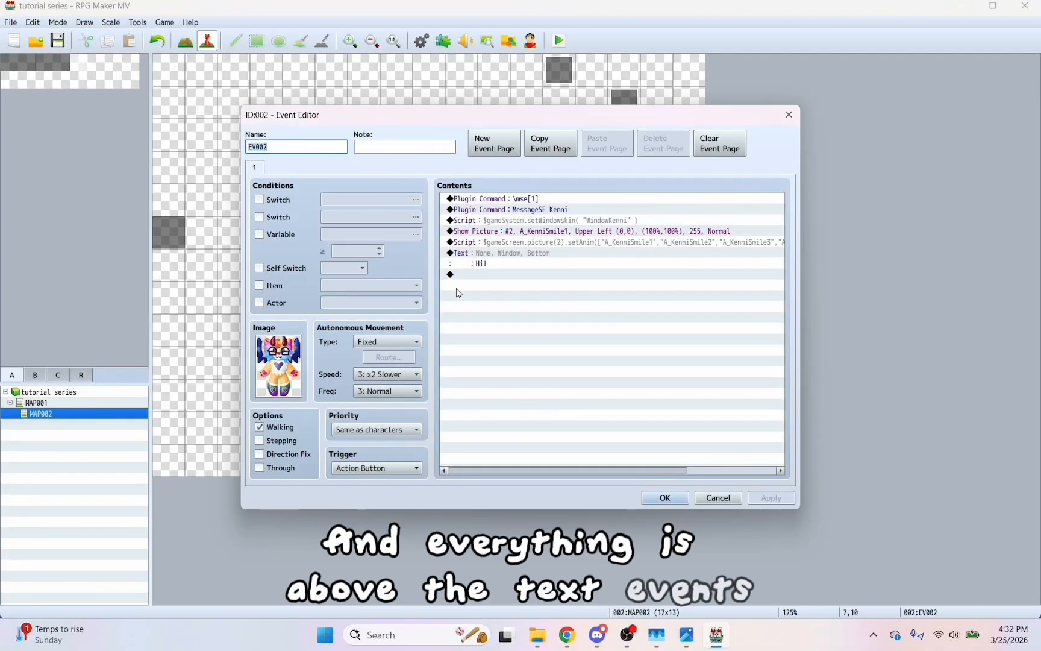
{"action": "left_click", "coordinate": [482, 251]}
{"action": "right_click", "coordinate": [482, 251]}
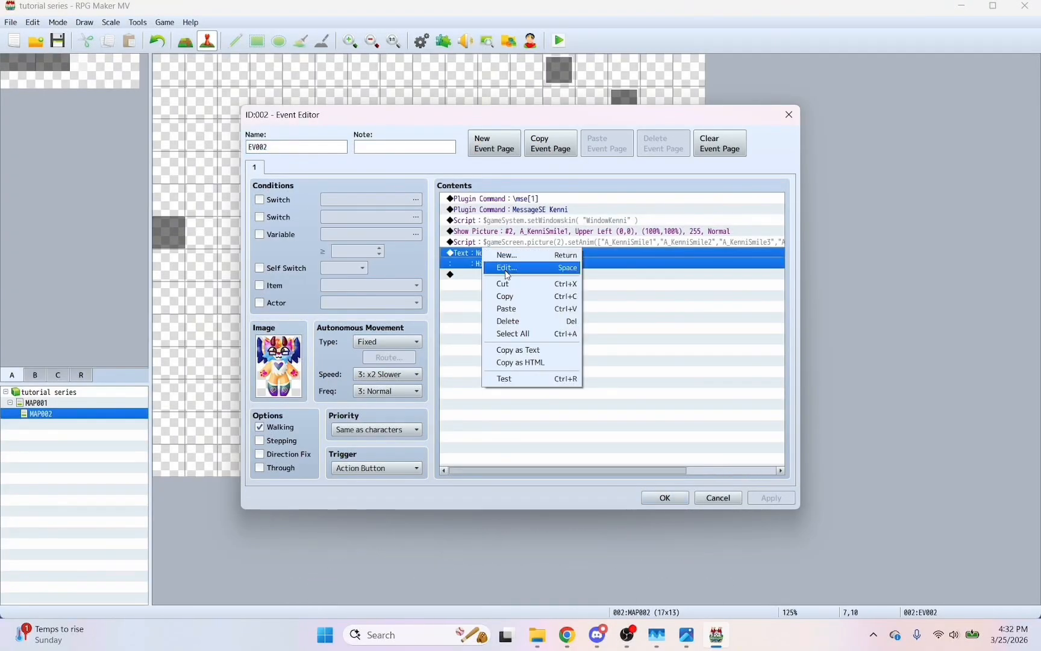
{"action": "left_click", "coordinate": [502, 265]}
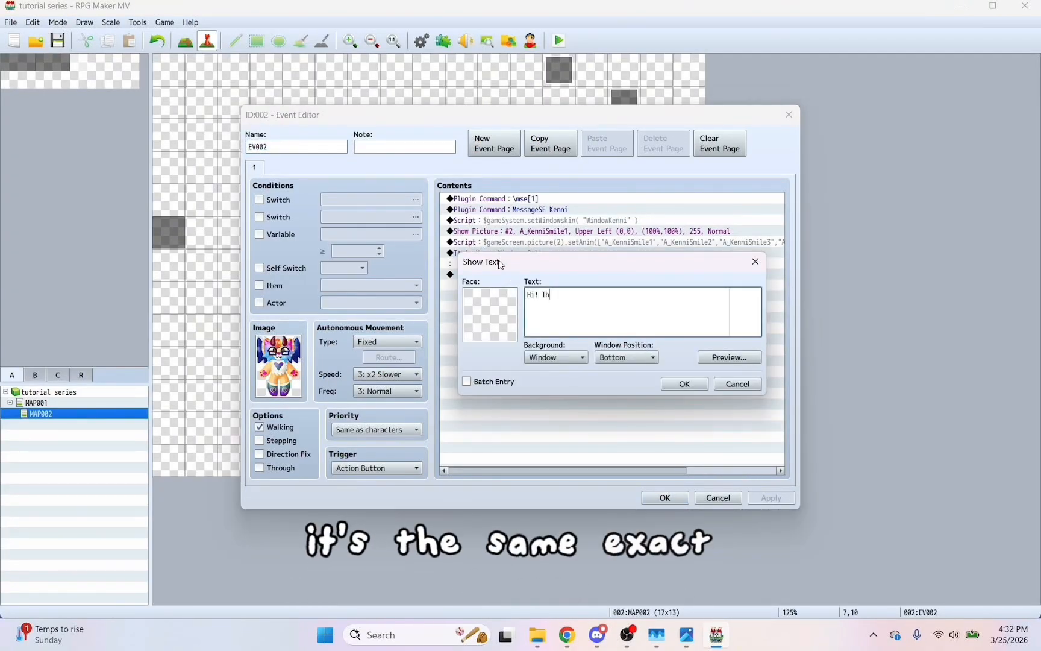
{"action": "type", "text": "This is how"}
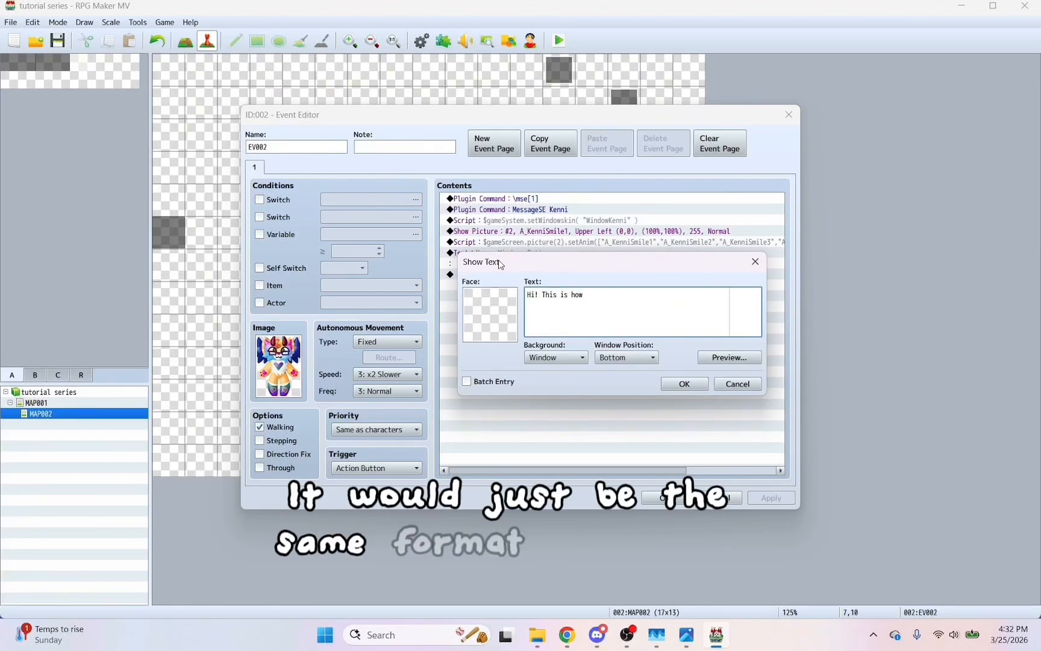
{"action": "type", "text": " everything looks and sounds, all"}
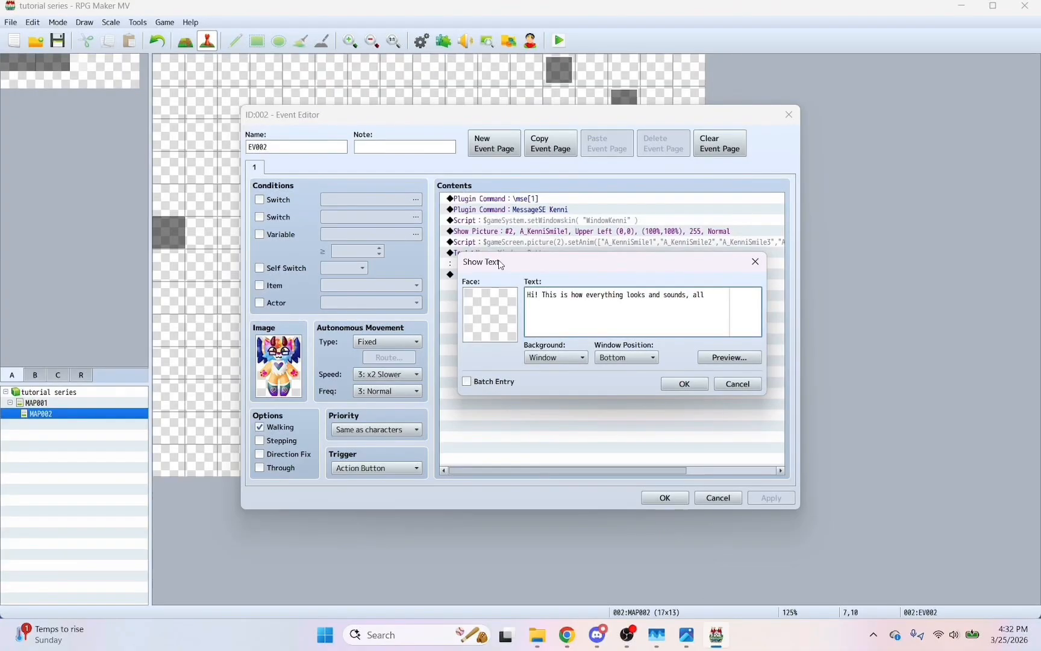
{"action": "type", "text": "gether!!"}
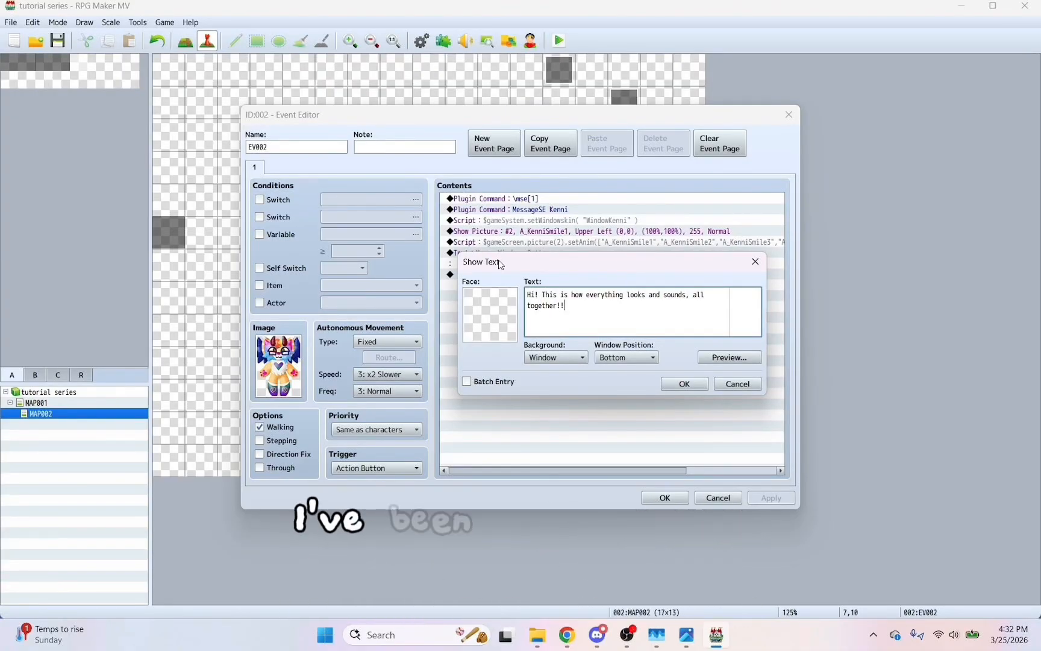
{"action": "left_click", "coordinate": [684, 386]}
{"action": "left_click", "coordinate": [667, 499]}
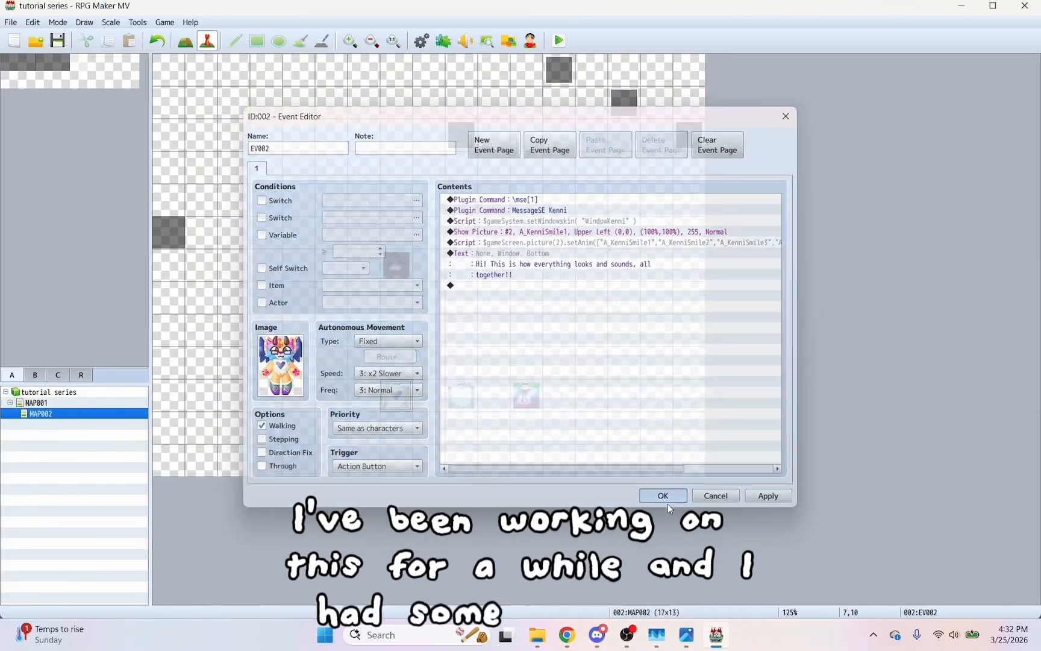
Step: Save the changes to the game and start a playtest in a maximized window
{"action": "left_click", "coordinate": [561, 40]}
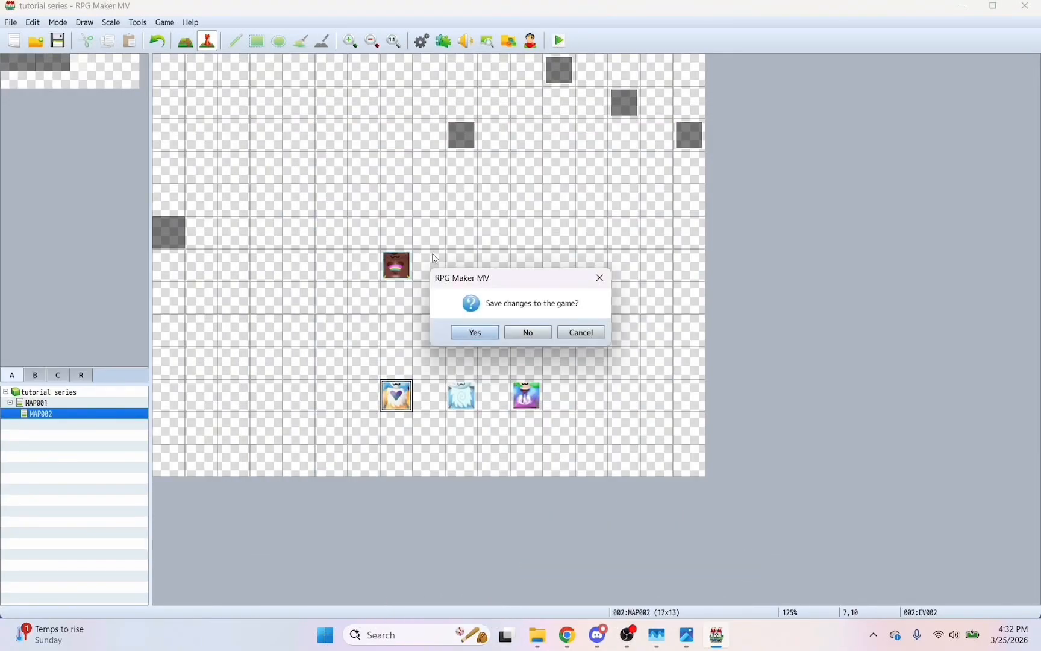
{"action": "left_click", "coordinate": [465, 331]}
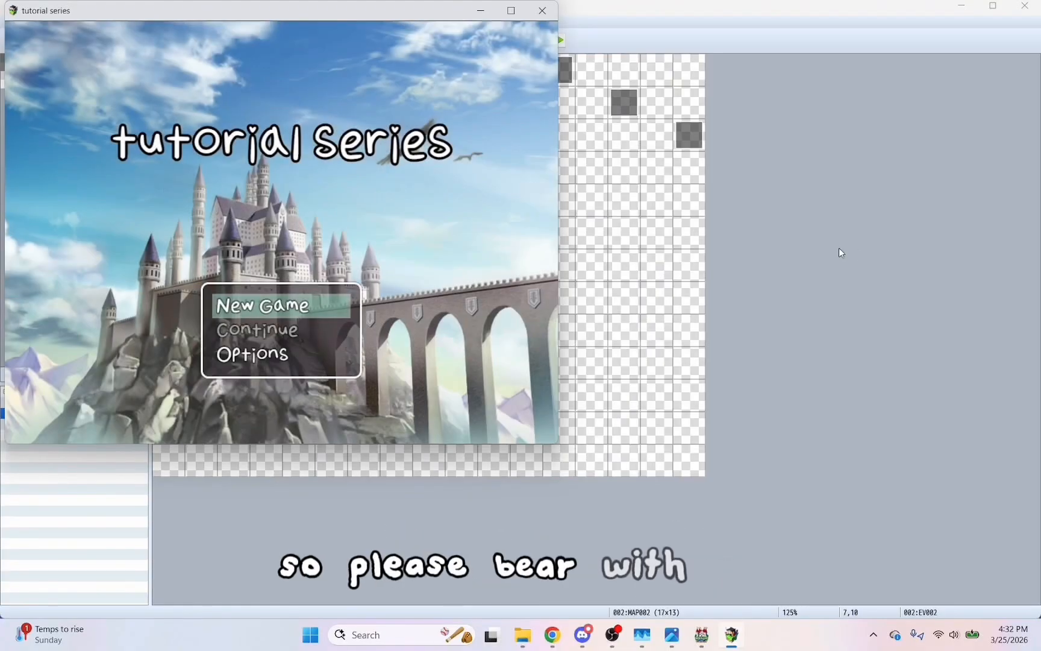
{"action": "left_click", "coordinate": [522, 4]}
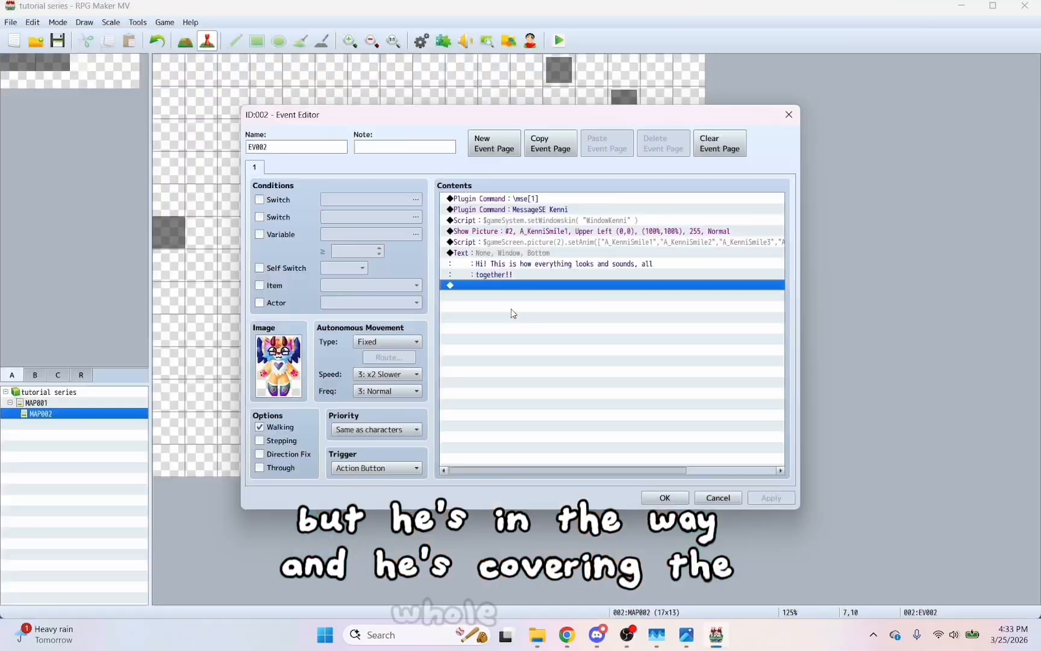
Step: Add an Erase Picture command for picture number 2 after EV002's message, confirm the event, and playtest the dialogue
{"action": "double_click", "coordinate": [511, 310]}
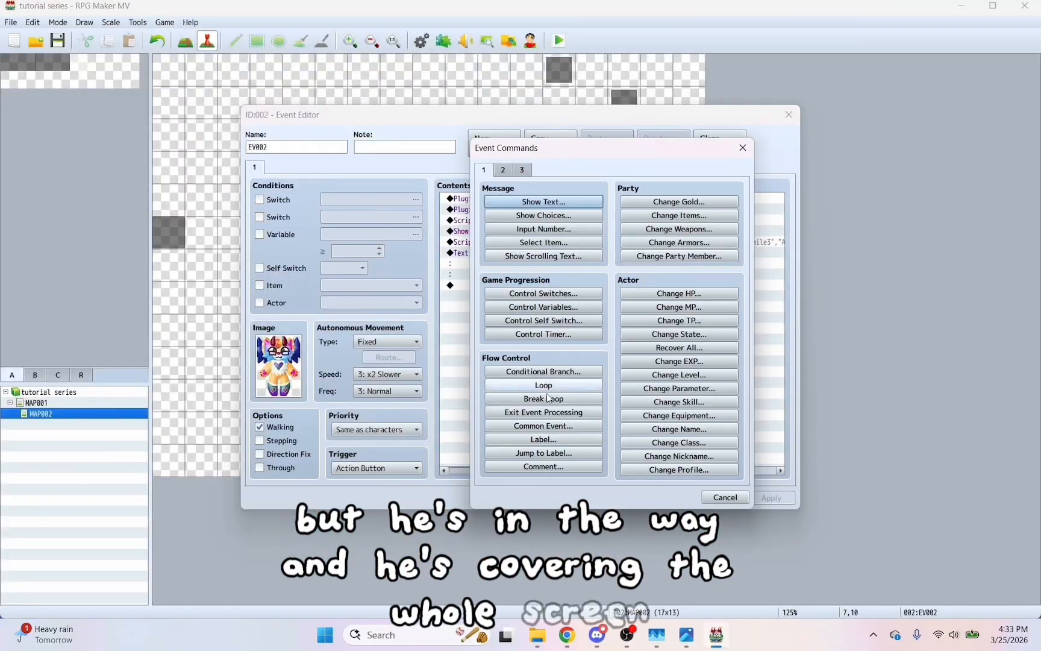
{"action": "left_click", "coordinate": [503, 170]}
{"action": "left_click", "coordinate": [530, 467]}
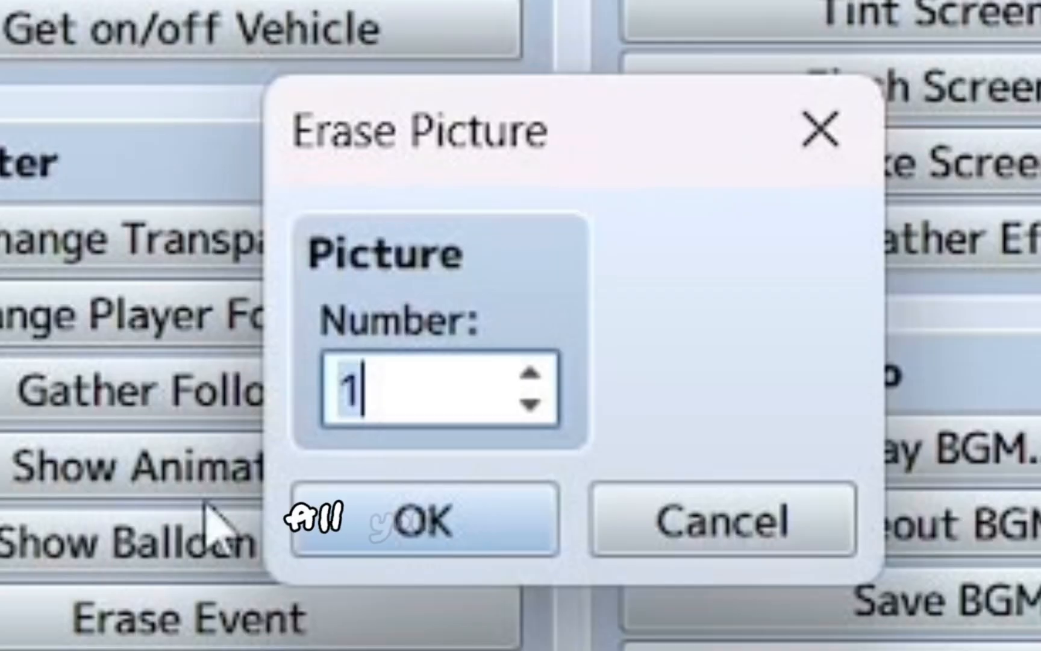
{"action": "left_click", "coordinate": [464, 536]}
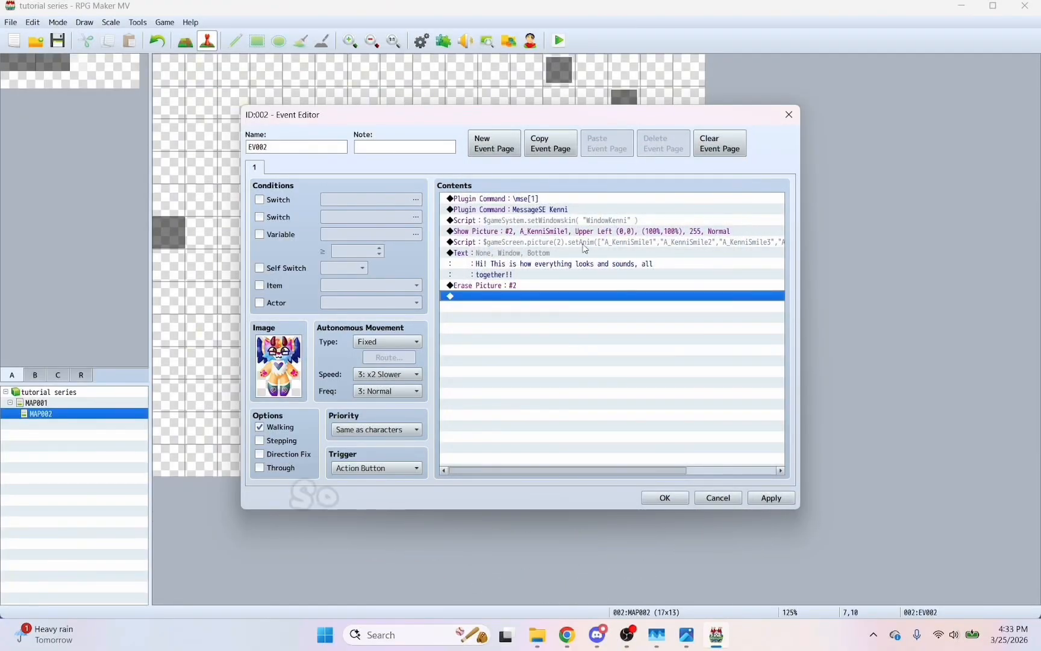
{"action": "left_click", "coordinate": [663, 498]}
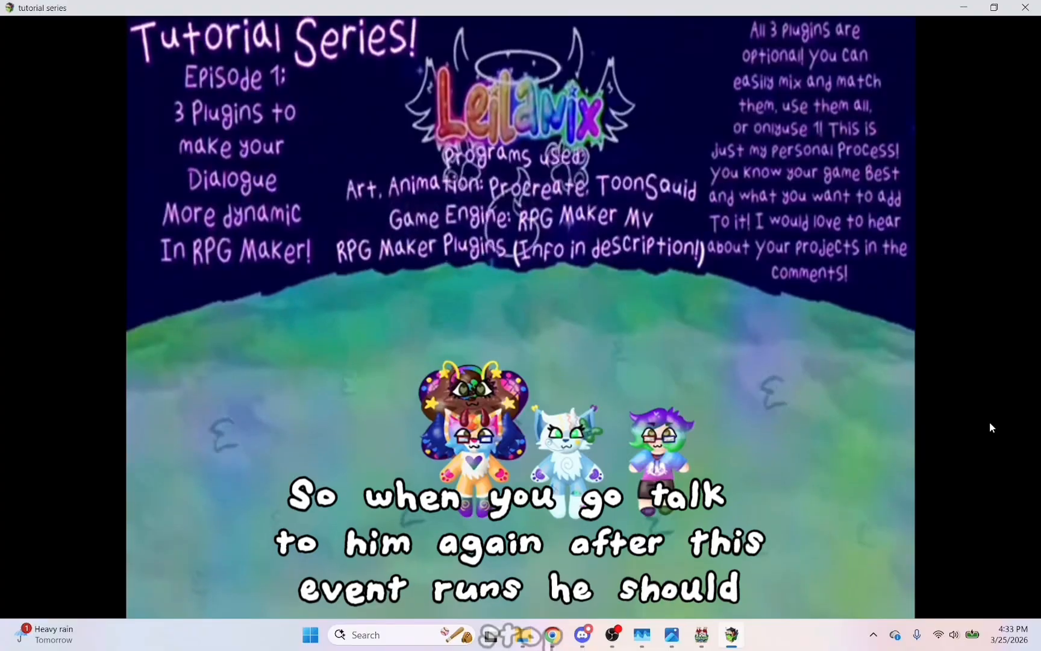
{"action": "key", "text": "Return"}
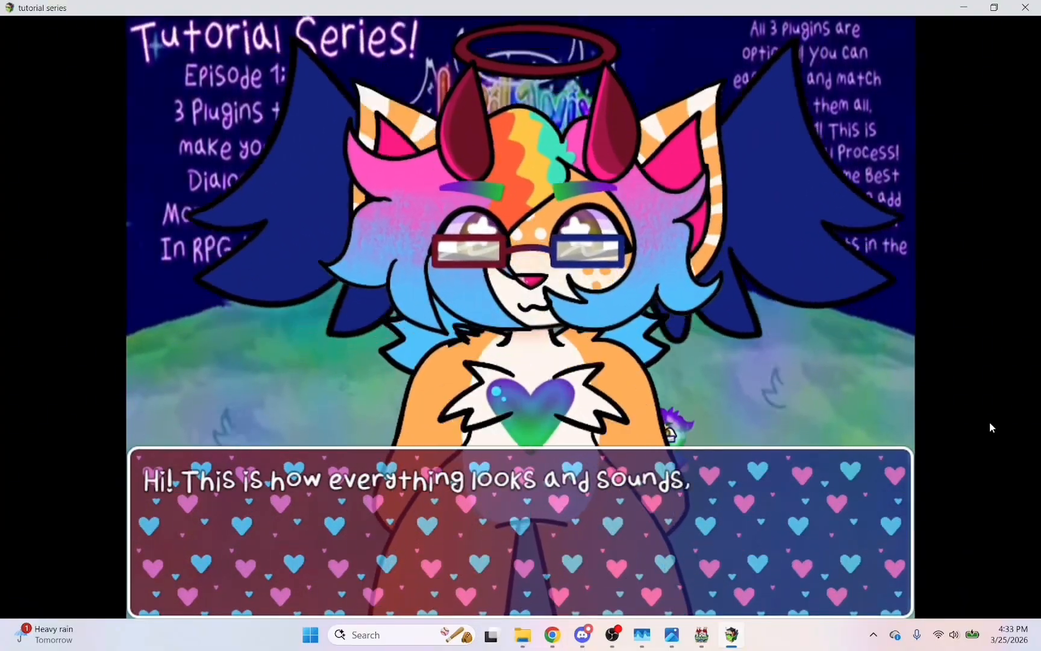
{"action": "key", "text": "Return"}
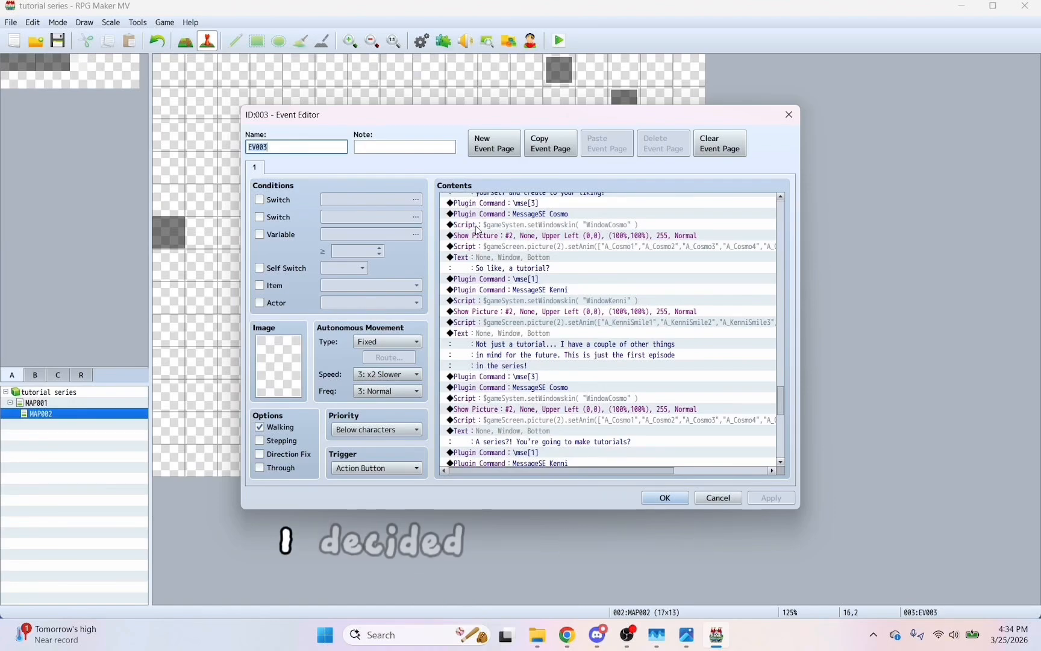
Step: Examine the order of the plugin commands, window skin script, Show Picture, setAnim script and text in EV003's Cosmo dialogue block
{"action": "left_click", "coordinate": [478, 205]}
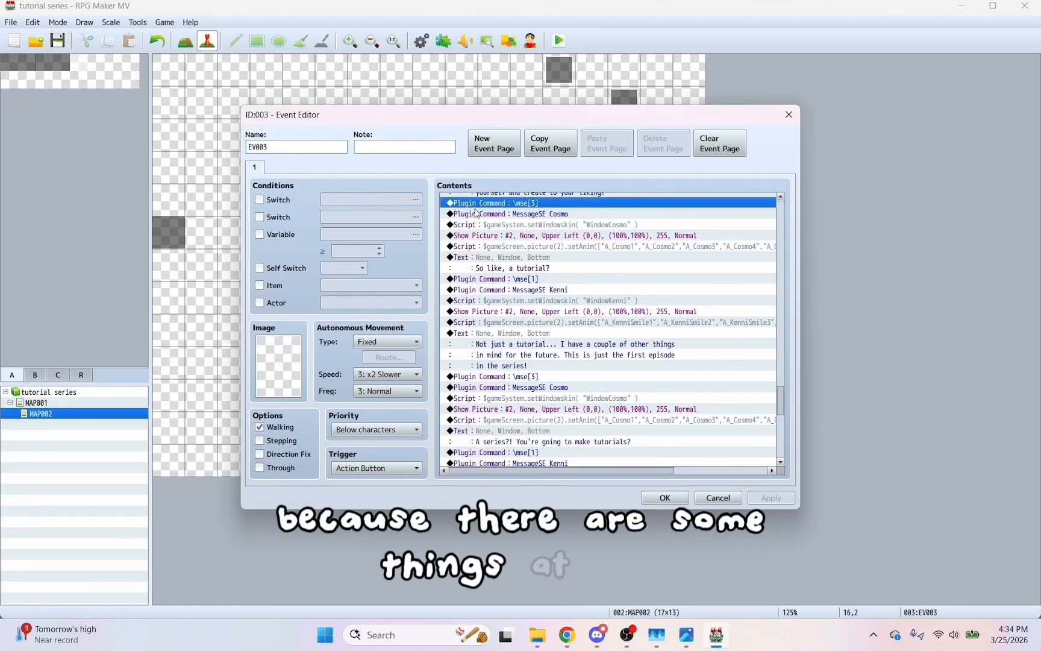
{"action": "left_click", "coordinate": [478, 213]}
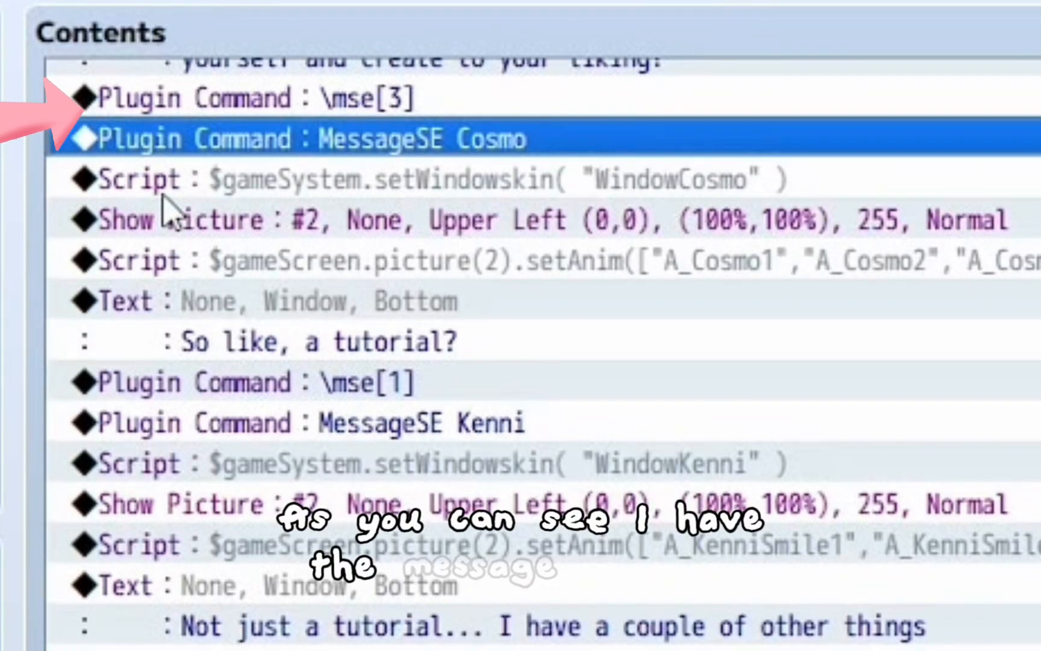
{"action": "left_click", "coordinate": [166, 264]}
{"action": "left_click", "coordinate": [169, 220]}
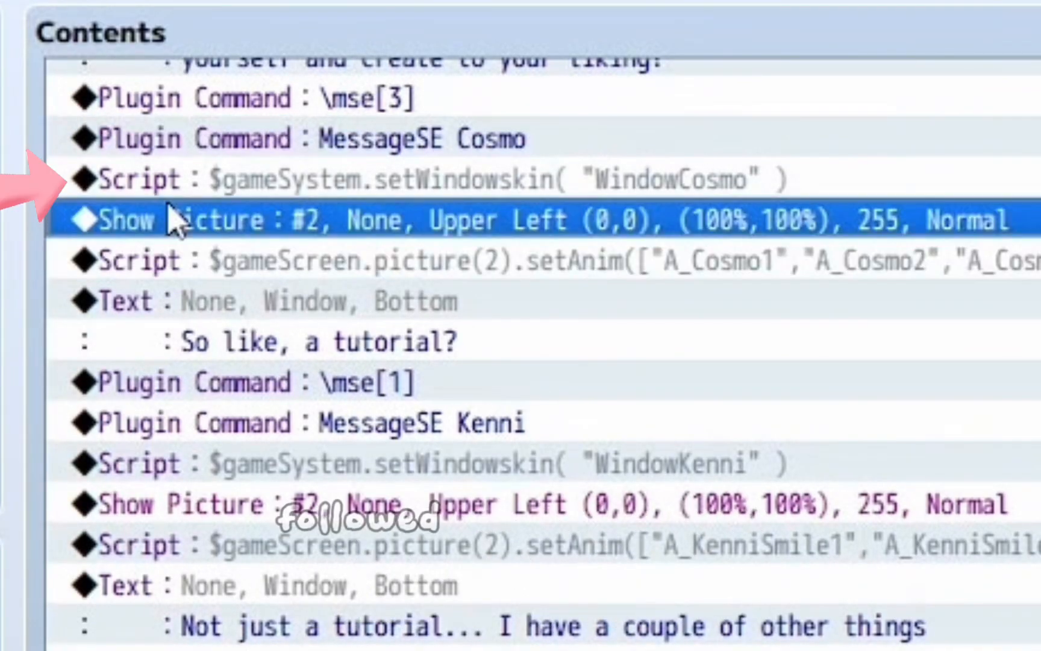
{"action": "left_click", "coordinate": [150, 338]}
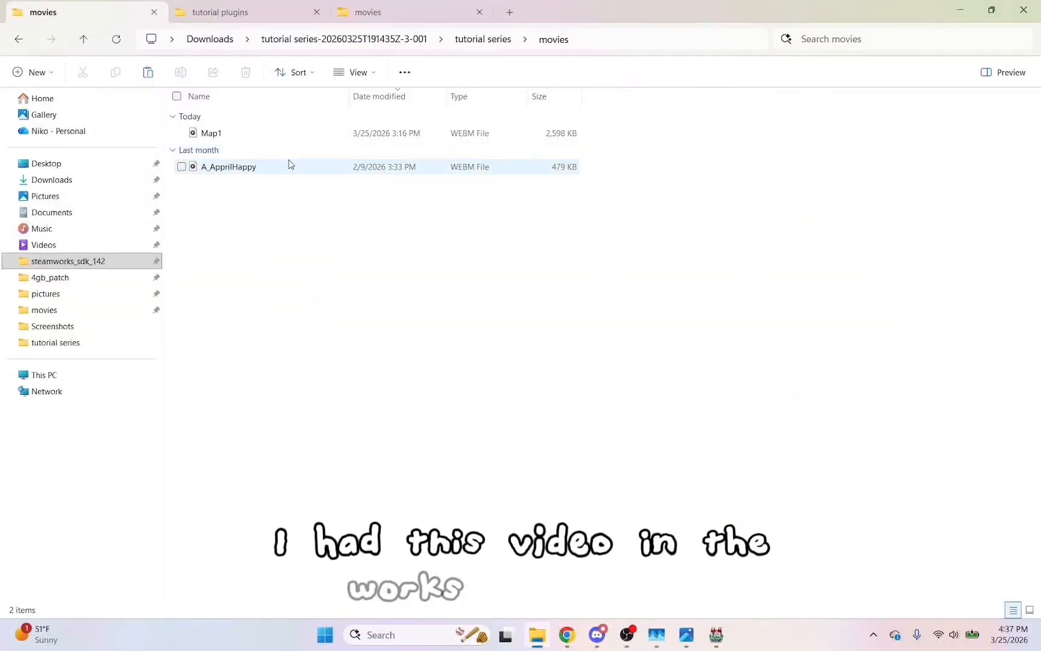
Step: Play the A_ApprilHappy WEBM animation from the project's movies folder and replay it several times
{"action": "left_click", "coordinate": [277, 173]}
{"action": "double_click", "coordinate": [277, 173]}
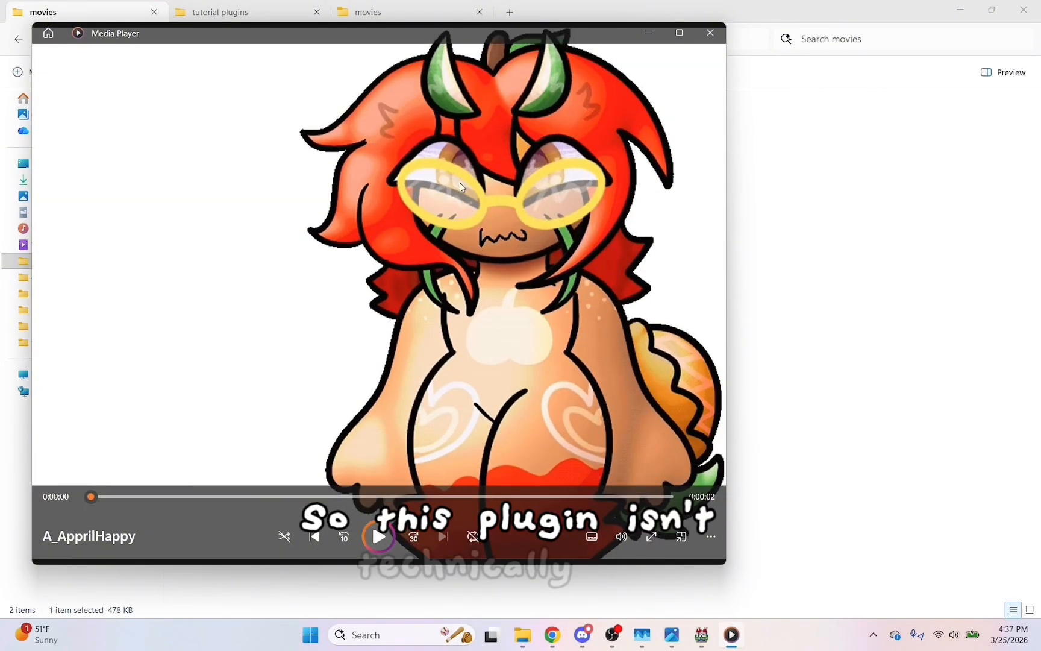
{"action": "left_click", "coordinate": [378, 537]}
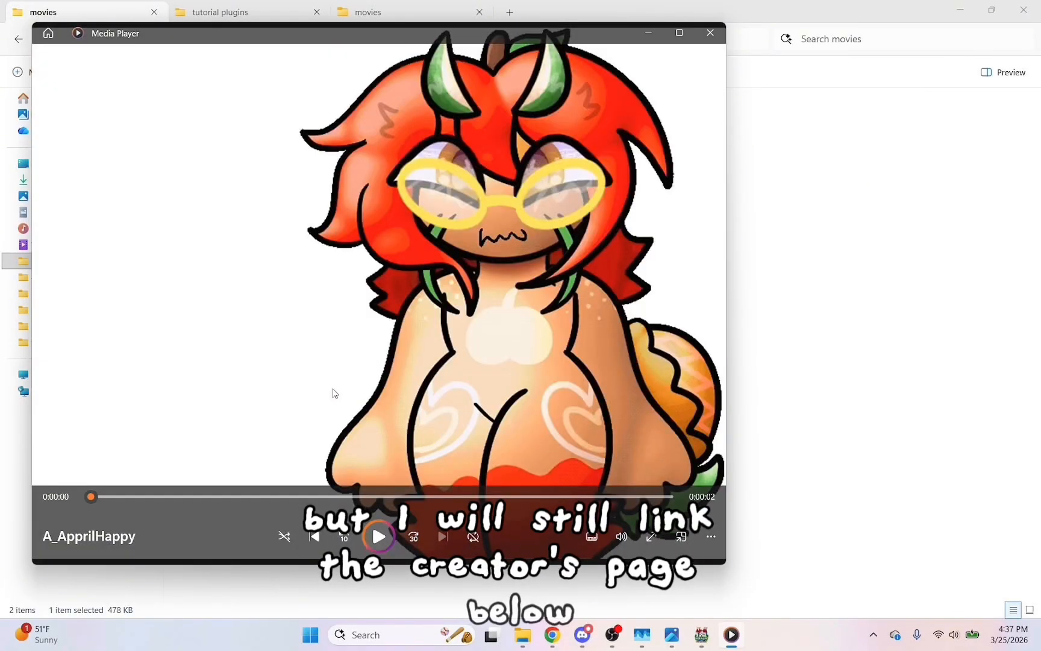
{"action": "left_click", "coordinate": [378, 537]}
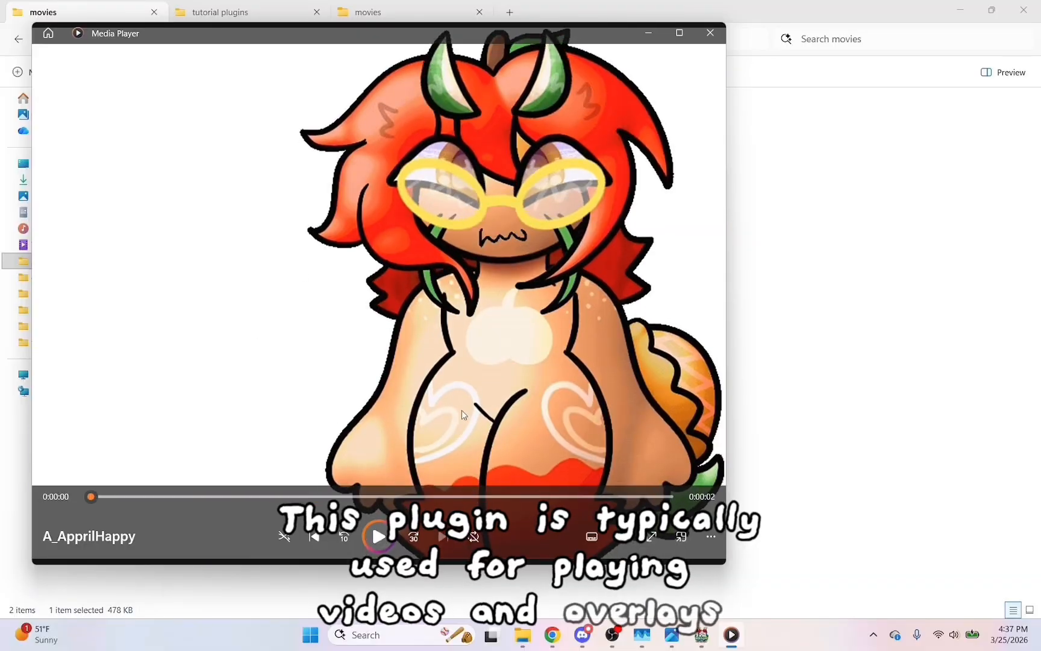
{"action": "left_click", "coordinate": [379, 536]}
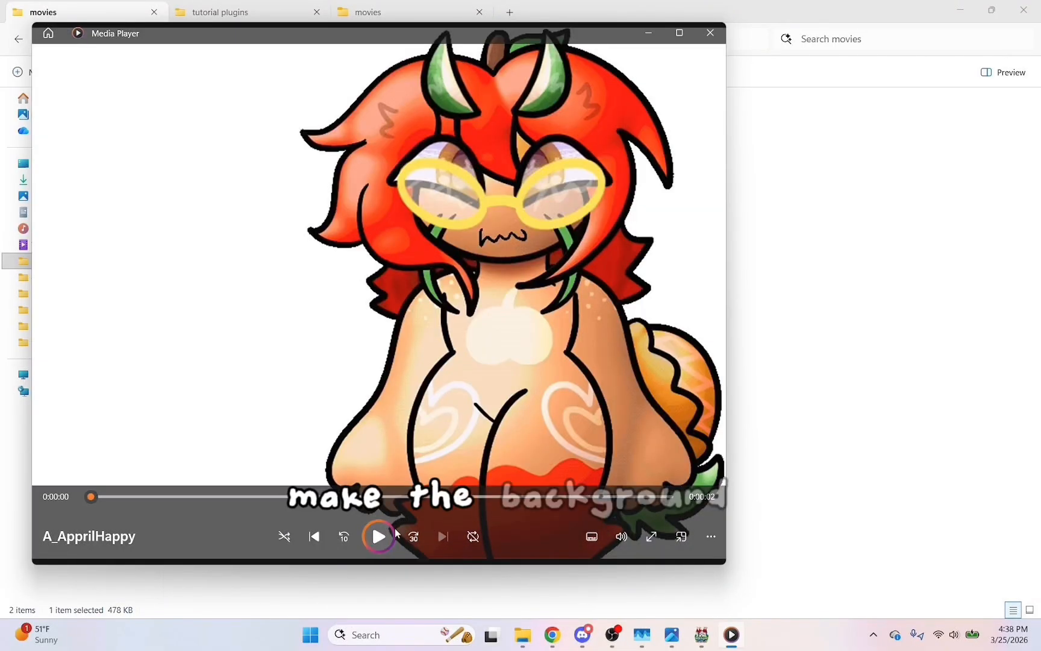
{"action": "left_click", "coordinate": [395, 535]}
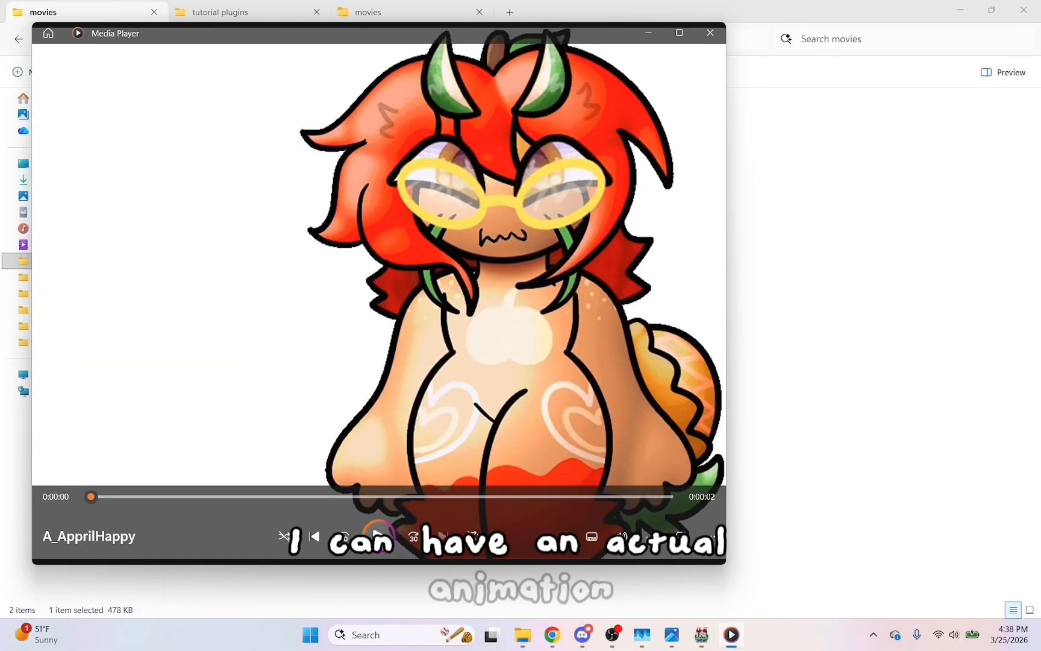
{"action": "left_click", "coordinate": [384, 537]}
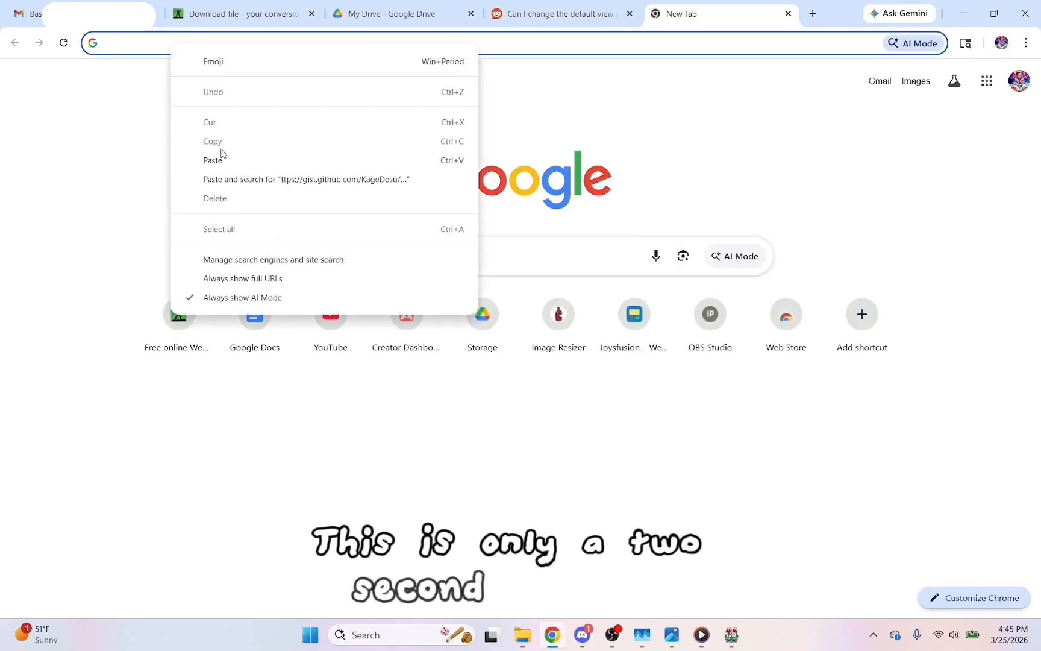
Step: In the browser, paste the KageDesu gist address, restore the missing "h" at its start, and load the VPlayer guide
{"action": "left_click", "coordinate": [217, 159]}
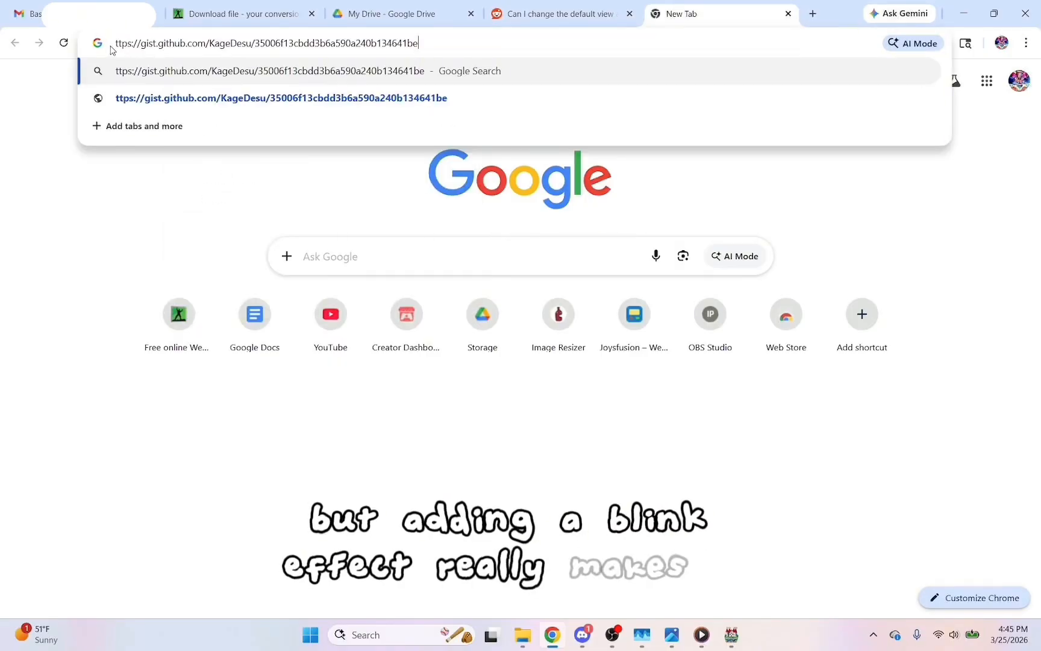
{"action": "left_click", "coordinate": [118, 43]}
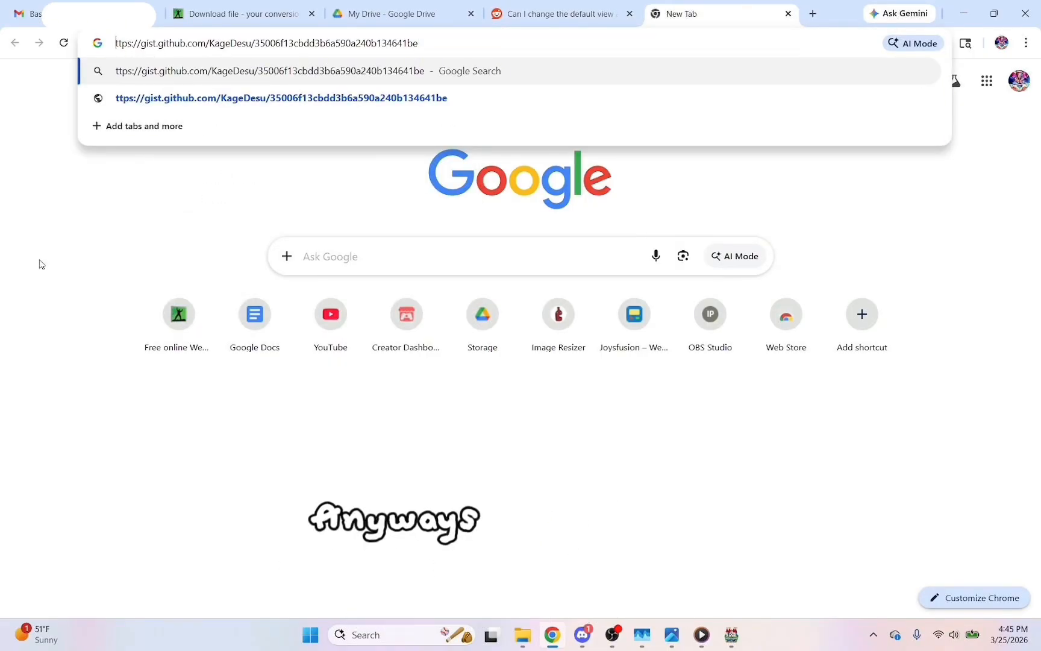
{"action": "type", "text": "h"}
{"action": "key", "text": "Return"}
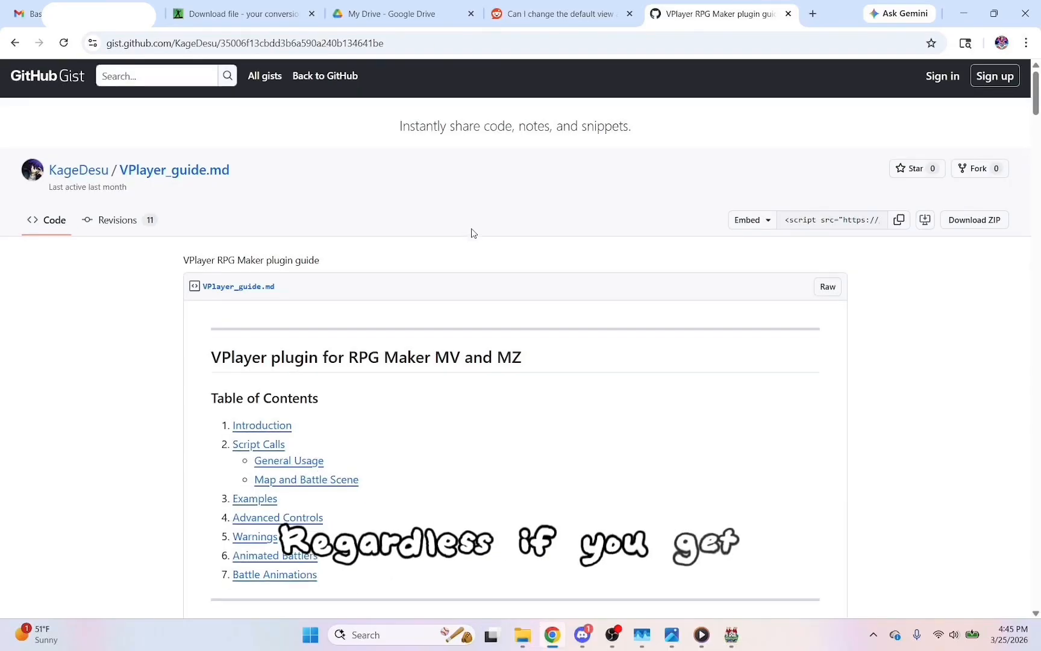
Step: Read the VPlayer guide on preparing WEBM animations and on the general, map and battle scene script calls
{"action": "scroll", "coordinate": [476, 233], "scroll_direction": "down", "scroll_amount": 2}
{"action": "scroll", "coordinate": [436, 378], "scroll_direction": "down", "scroll_amount": 2}
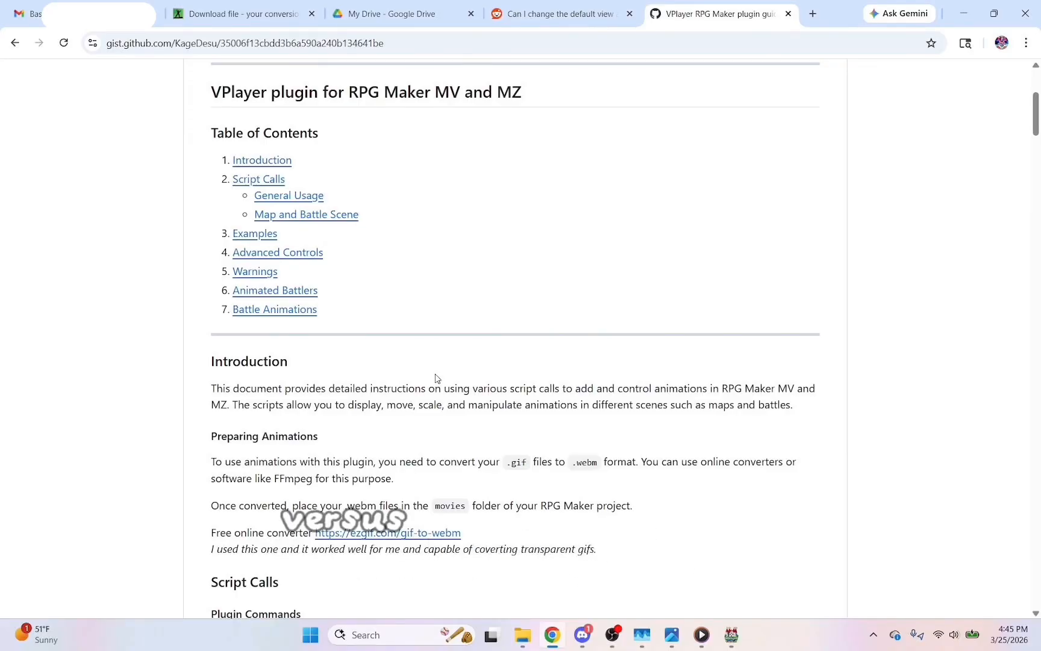
{"action": "scroll", "coordinate": [437, 378], "scroll_direction": "down", "scroll_amount": 1}
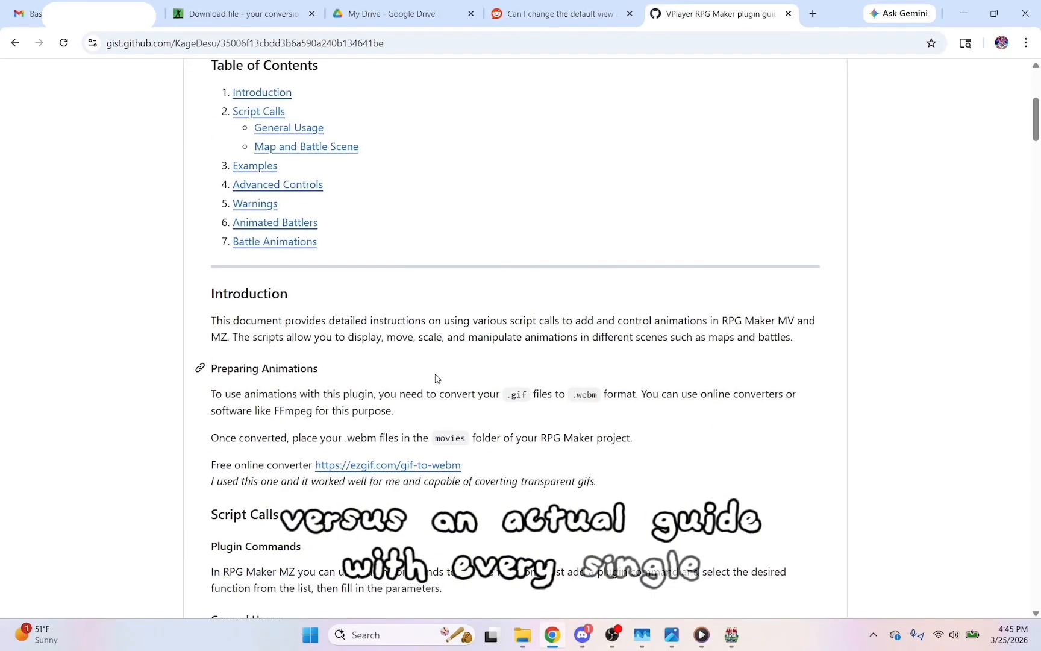
{"action": "scroll", "coordinate": [437, 378], "scroll_direction": "down", "scroll_amount": 2}
{"action": "scroll", "coordinate": [452, 383], "scroll_direction": "down", "scroll_amount": 2}
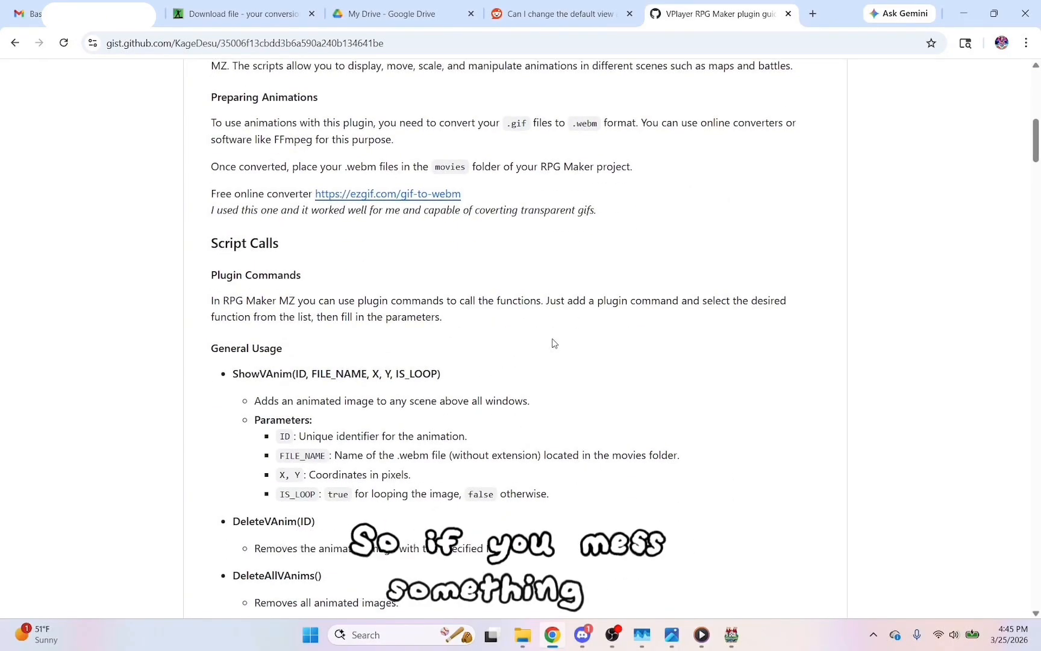
{"action": "scroll", "coordinate": [553, 343], "scroll_direction": "down", "scroll_amount": 4}
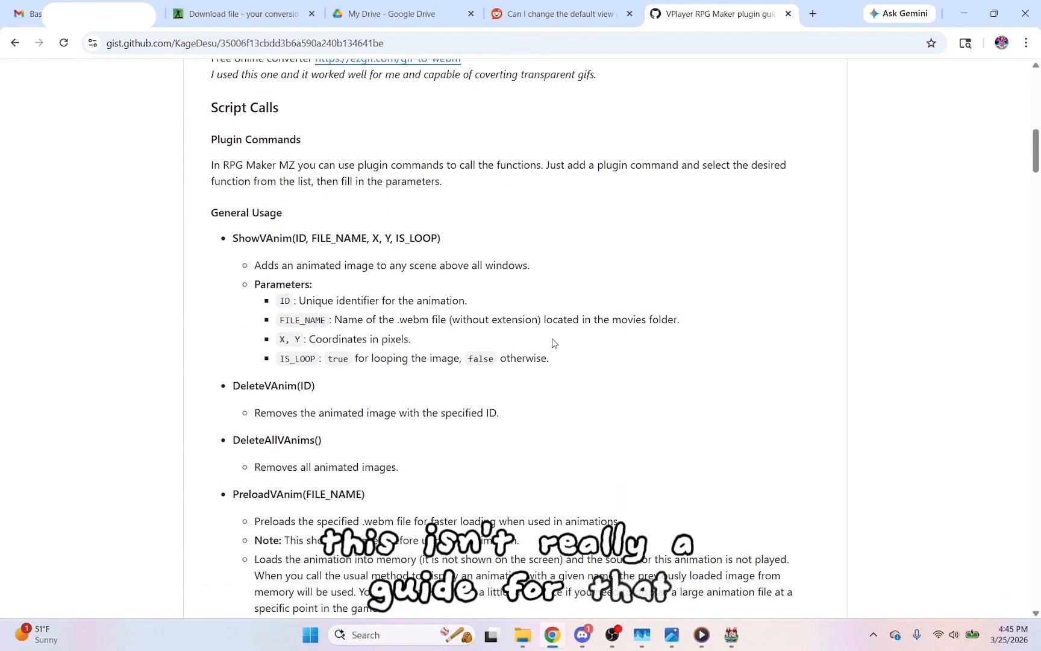
{"action": "scroll", "coordinate": [553, 343], "scroll_direction": "down", "scroll_amount": 1}
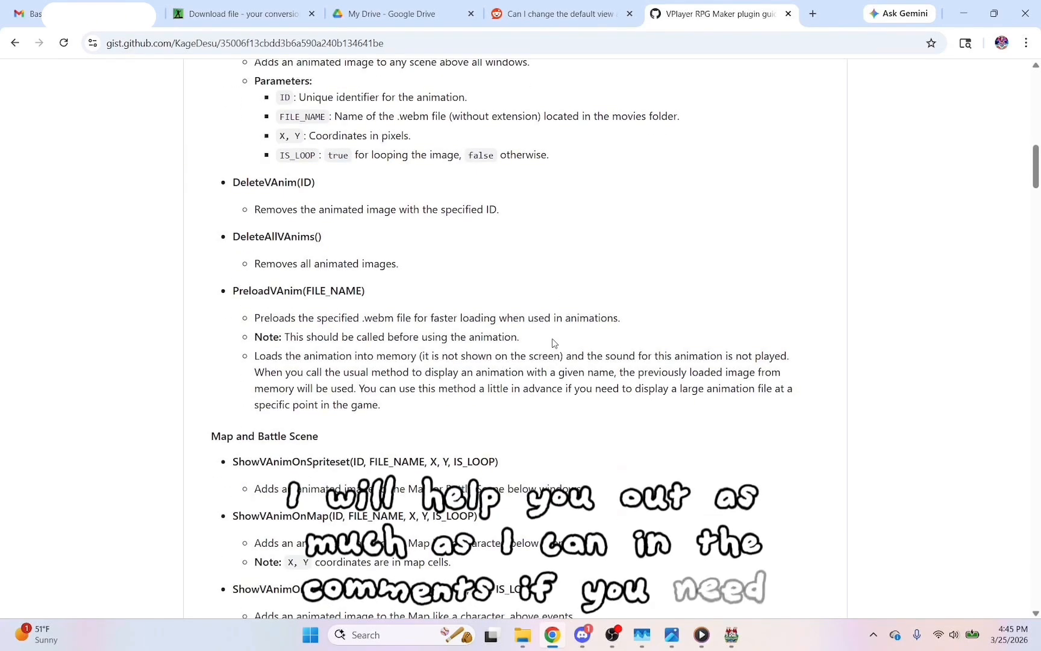
{"action": "scroll", "coordinate": [553, 343], "scroll_direction": "down", "scroll_amount": 1}
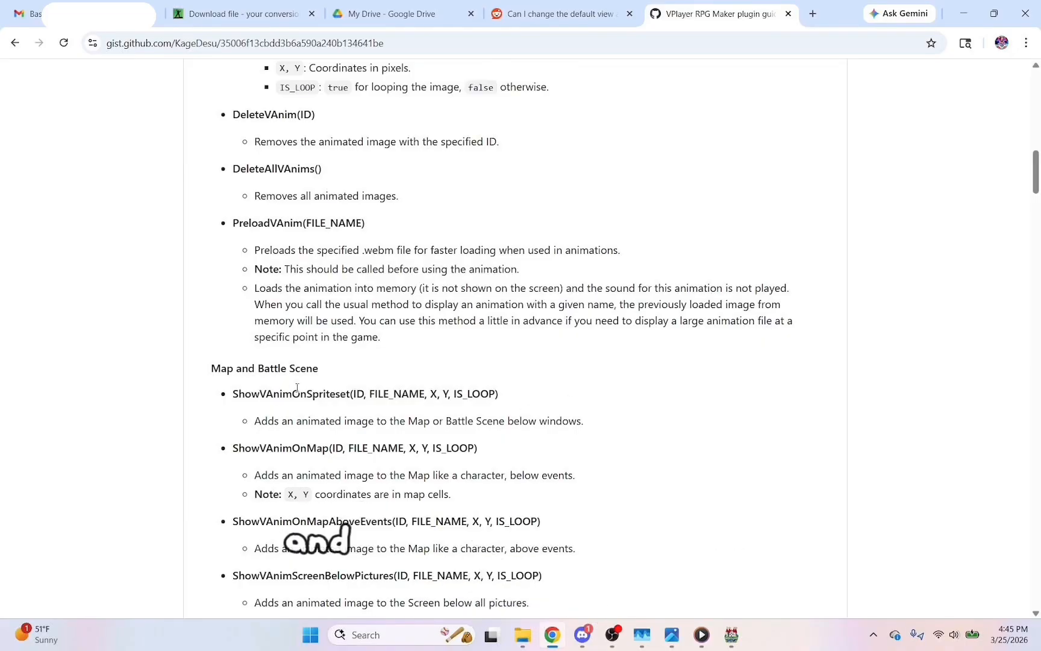
{"action": "scroll", "coordinate": [406, 475], "scroll_direction": "down", "scroll_amount": 1}
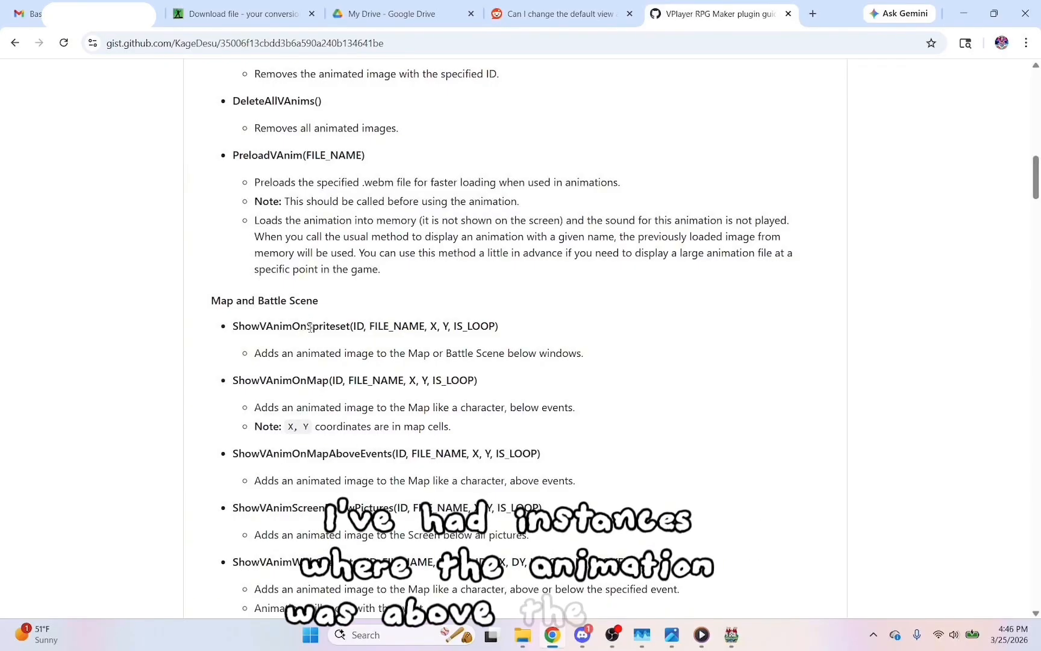
Step: Copy the text "priteset" from the ShowVAnimOnSpriteset call name under Map and Battle Scene
{"action": "left_click_drag", "start_coordinate": [313, 327], "coordinate": [354, 321]}
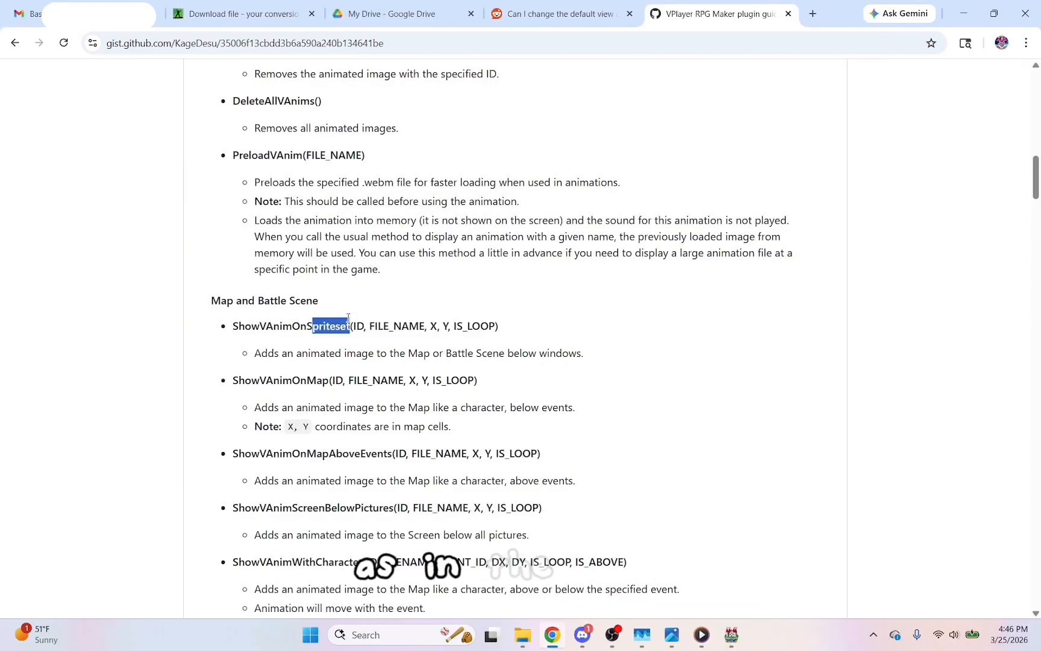
{"action": "right_click", "coordinate": [346, 319]}
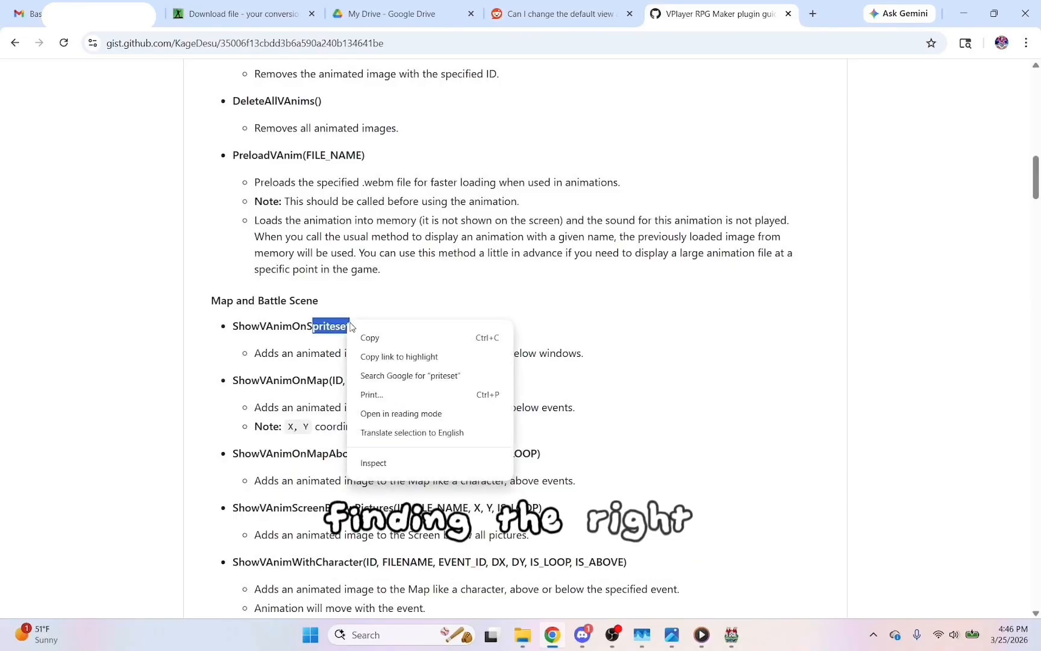
{"action": "left_click", "coordinate": [370, 339]}
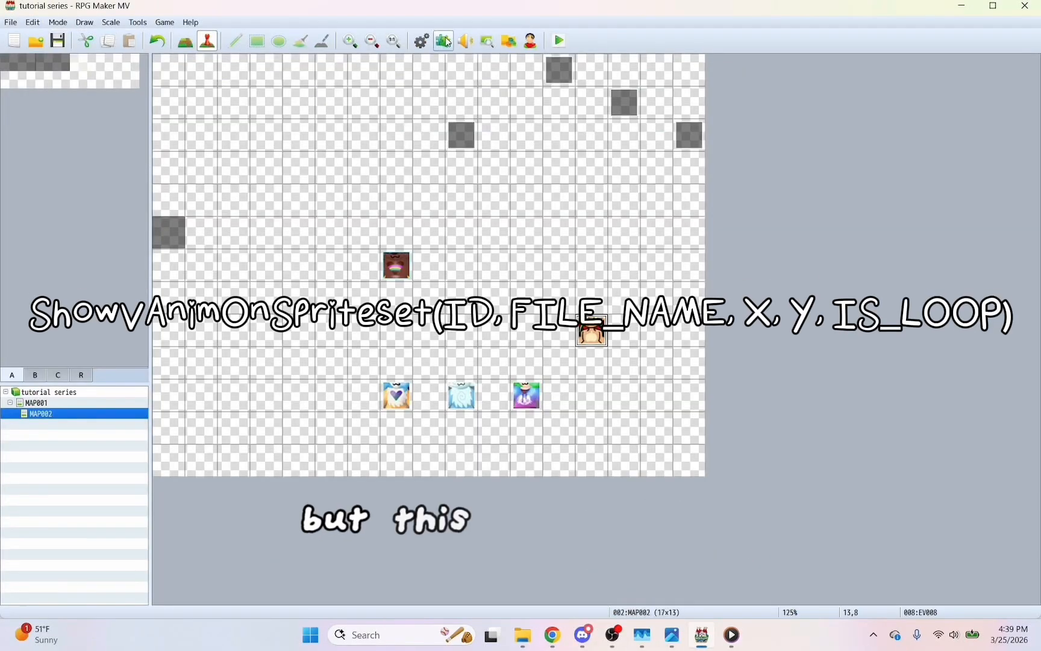
Step: Switch to RPG Maker MV and open the PKD_VPlayer entry in the Plugin Manager
{"action": "left_click", "coordinate": [445, 41]}
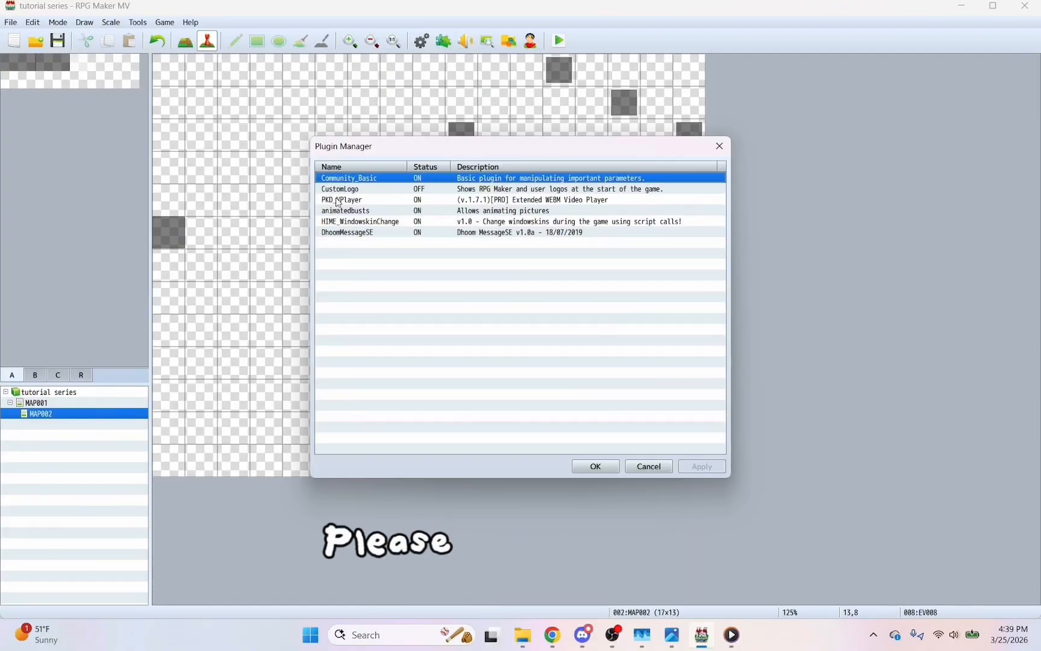
{"action": "double_click", "coordinate": [339, 201]}
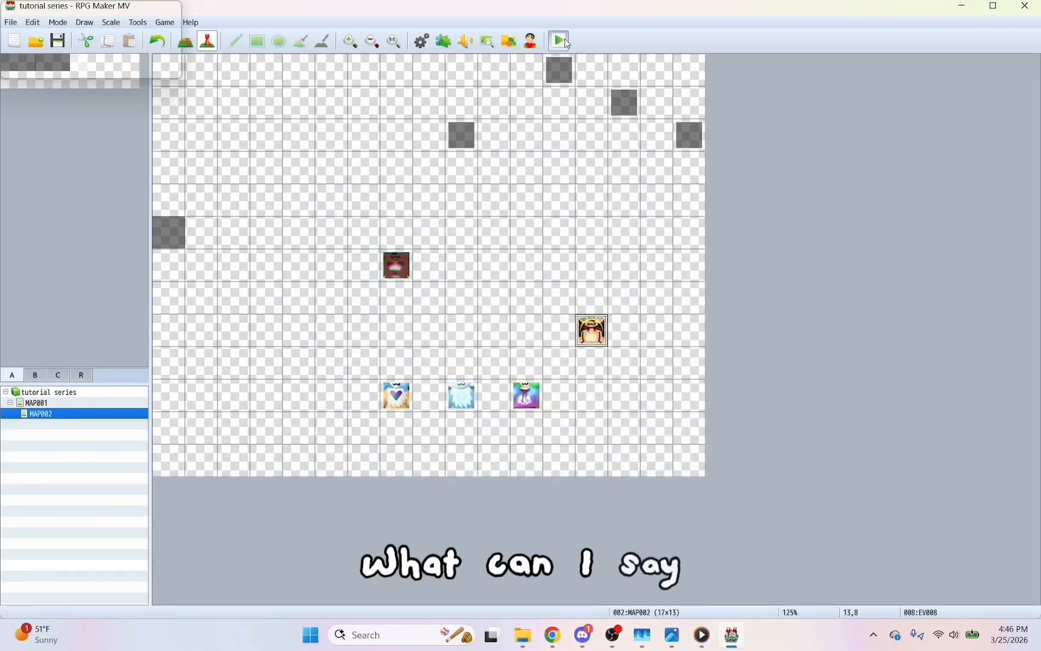
Step: Playtest the tutorial series project, saving the changes to the game
{"action": "left_click", "coordinate": [566, 43]}
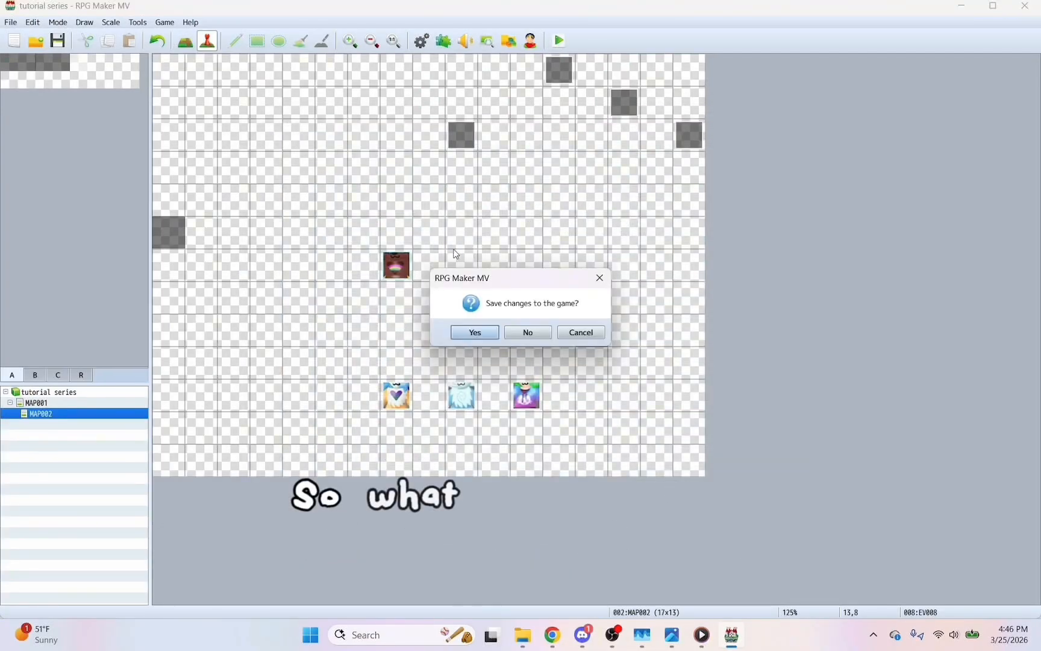
{"action": "left_click", "coordinate": [475, 332]}
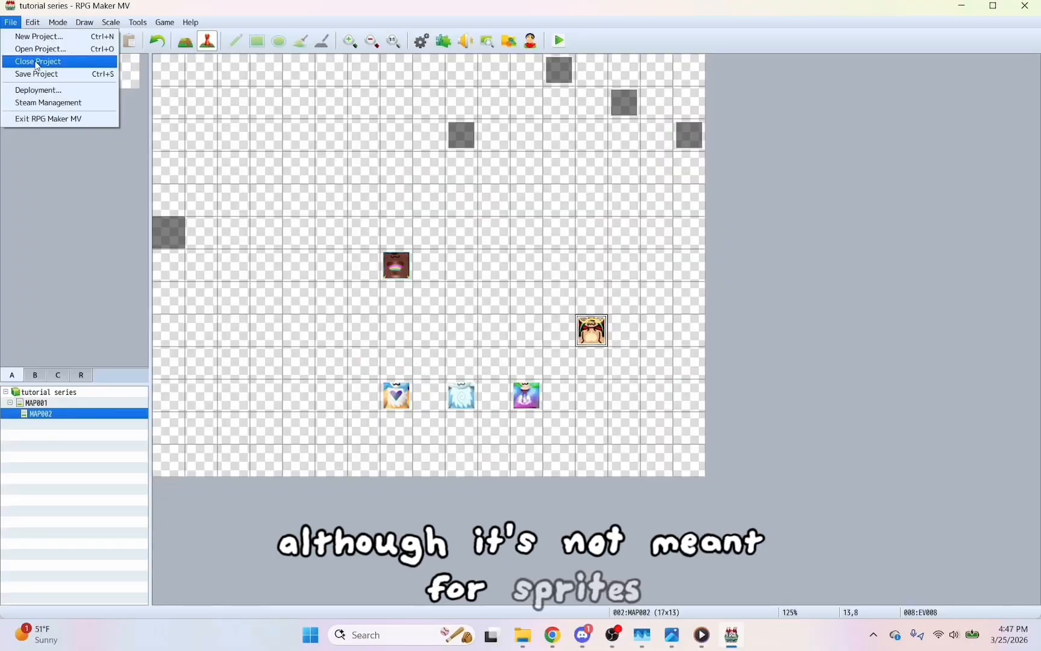
Step: Close the tutorial series project and open the Apple of my Eye project from the Games folder in Documents
{"action": "left_click", "coordinate": [42, 61]}
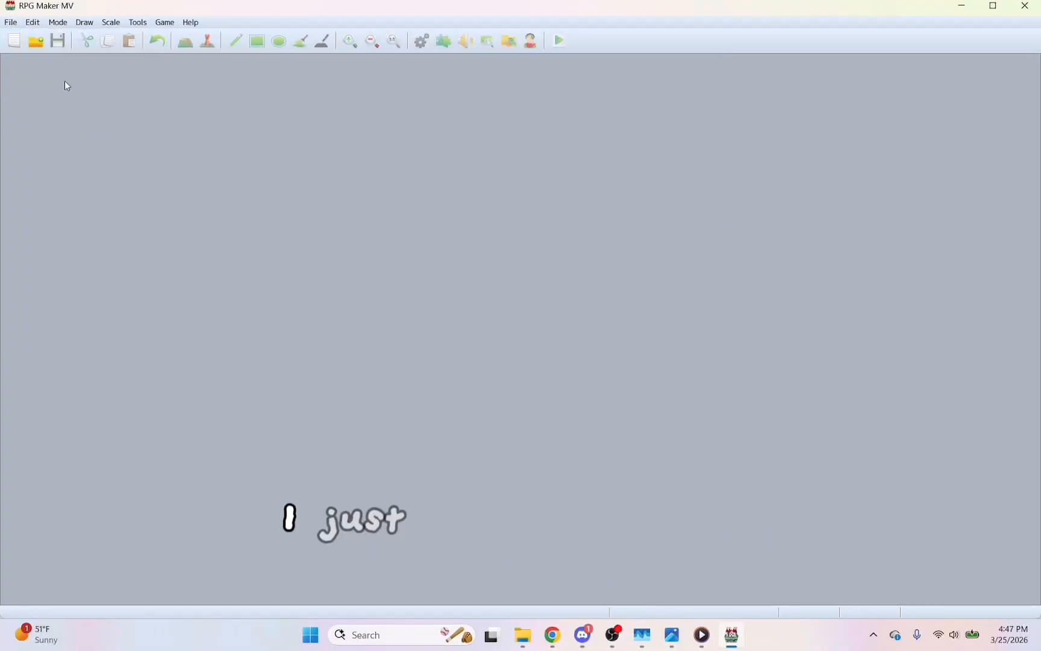
{"action": "left_click", "coordinate": [11, 22]}
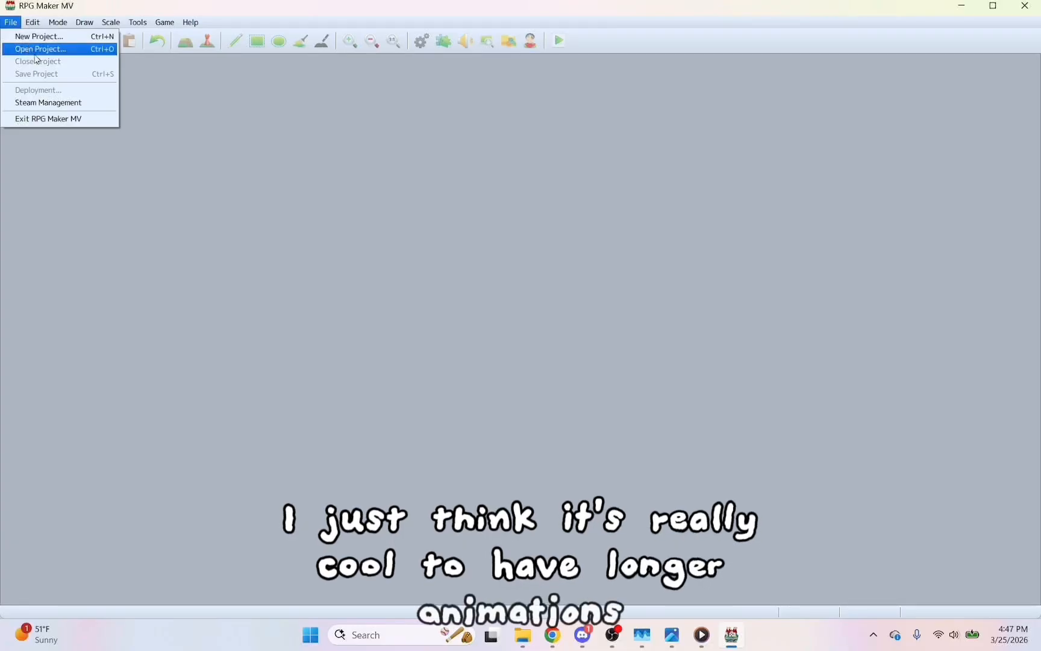
{"action": "left_click", "coordinate": [33, 49]}
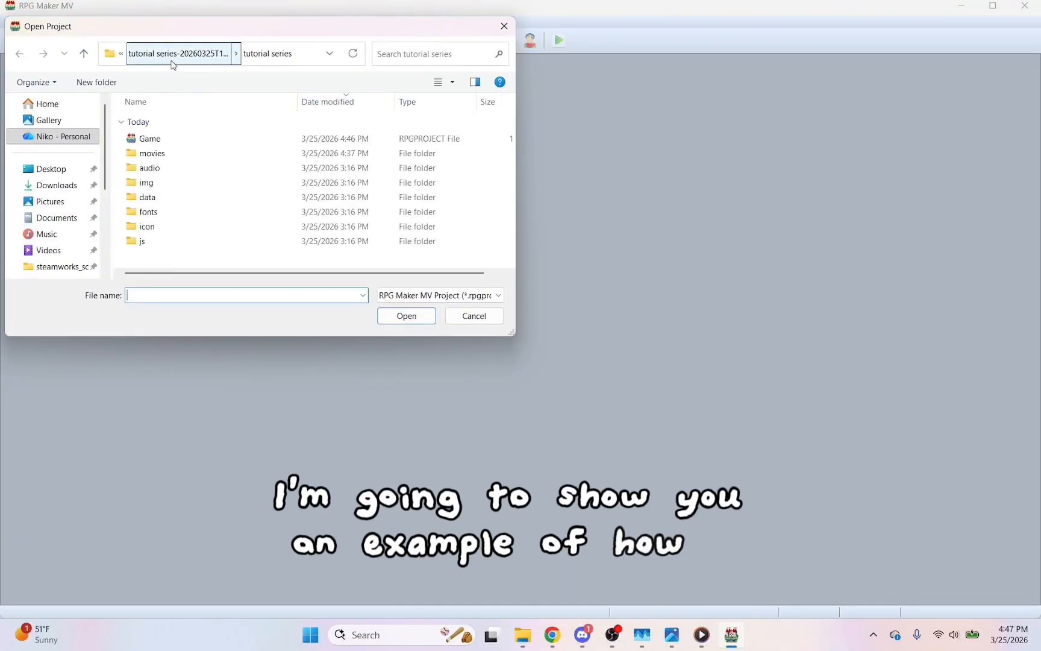
{"action": "left_click", "coordinate": [44, 222]}
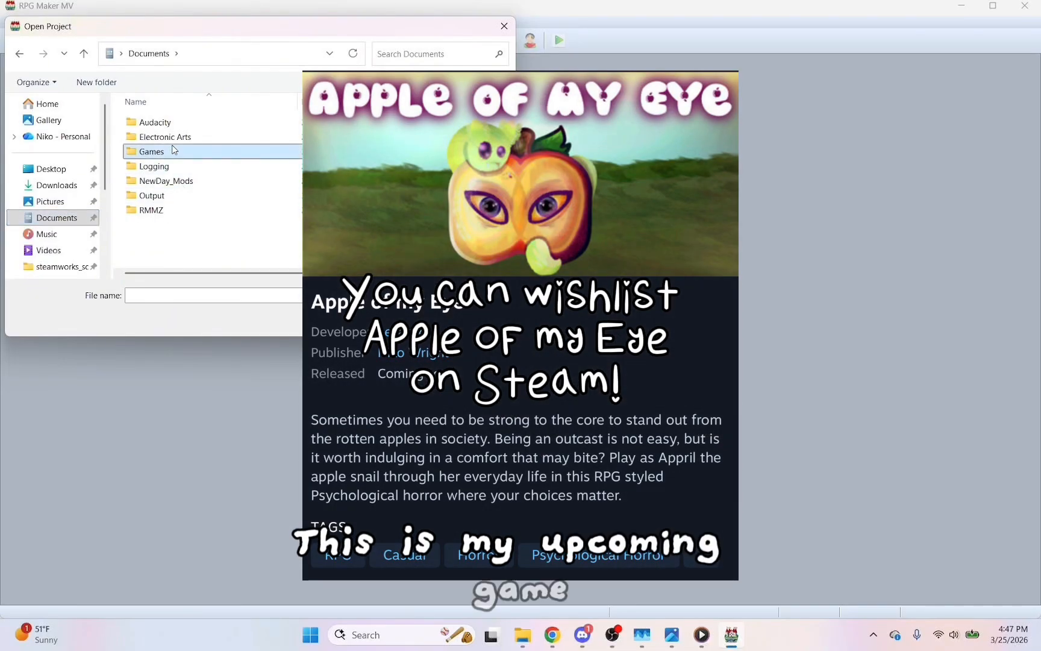
{"action": "double_click", "coordinate": [172, 151]}
{"action": "double_click", "coordinate": [170, 122]}
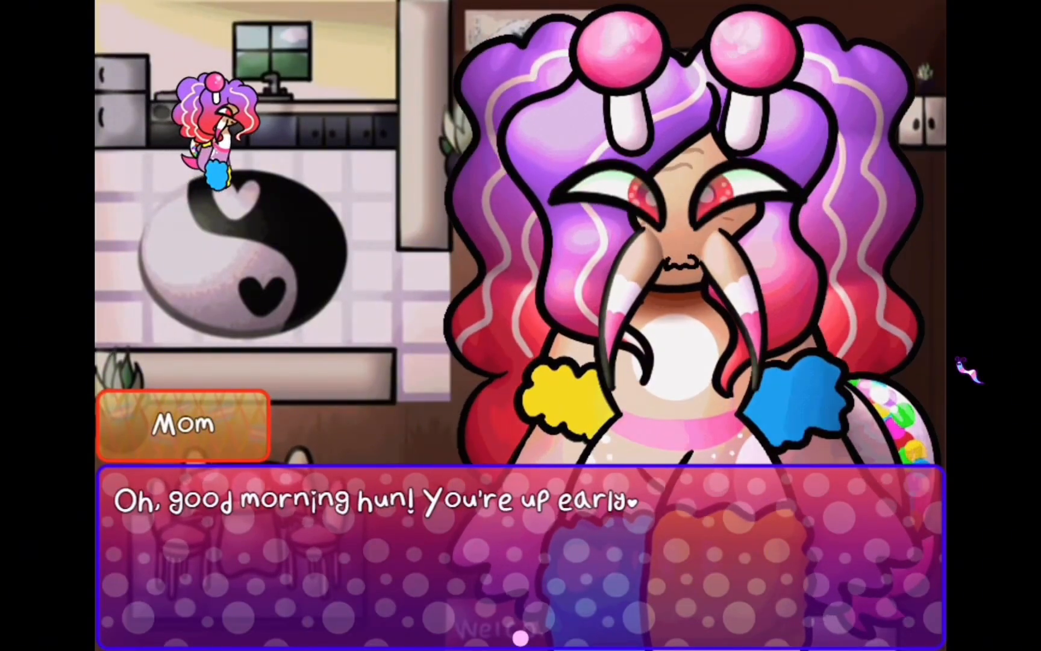
Step: Advance through the kitchen conversation between Mom, Appril and Grandpa in the running game to examine the animated busts and per-character window skins
{"action": "key", "text": "Return"}
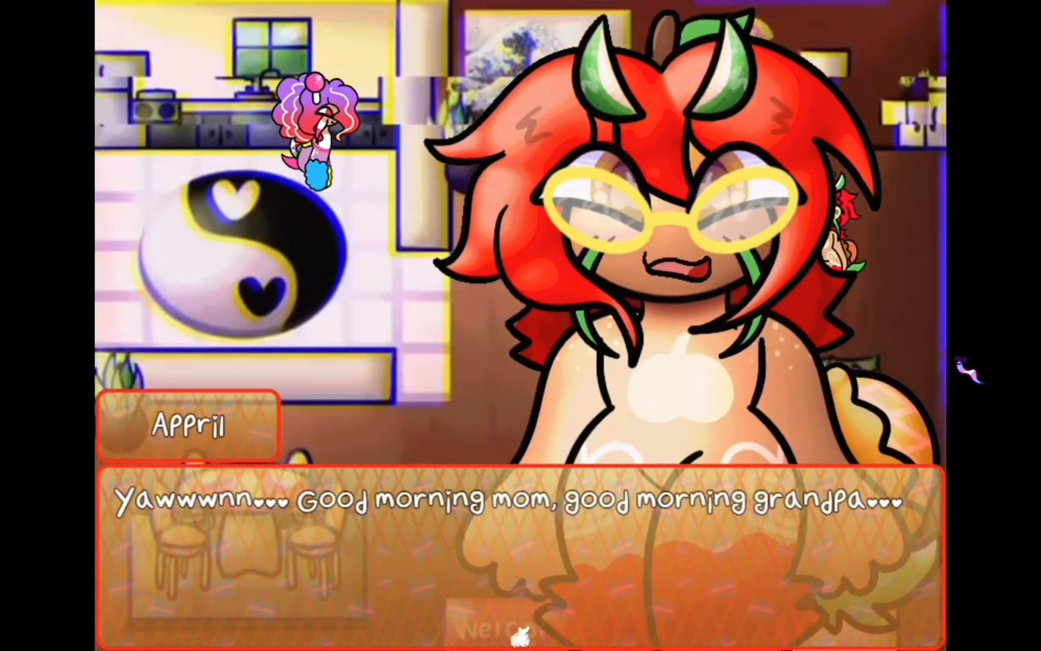
{"action": "key", "text": "Return"}
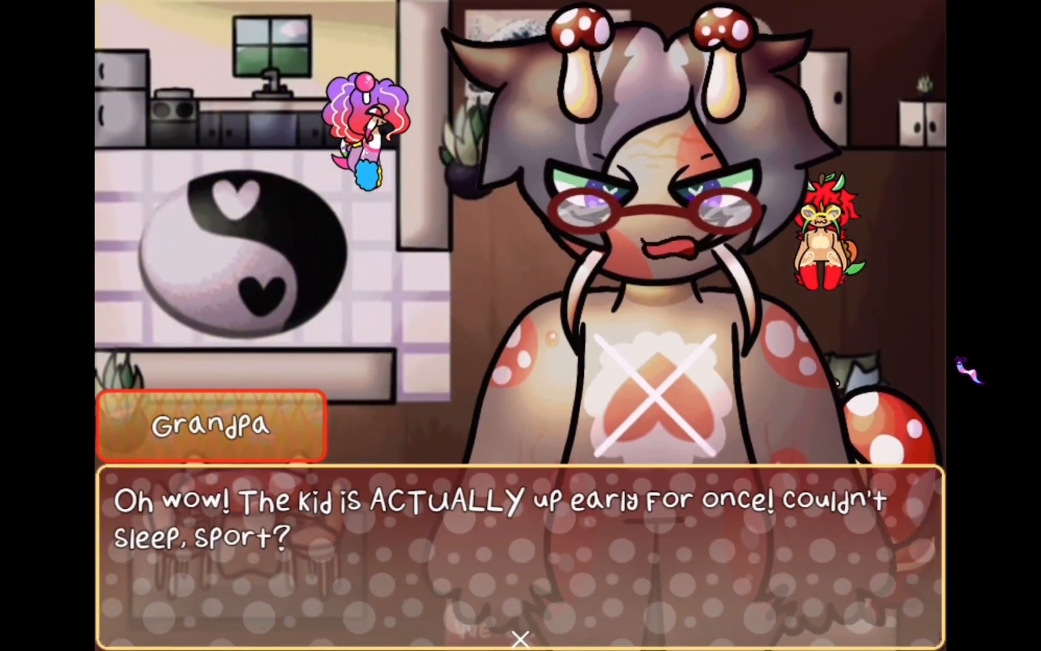
{"action": "key", "text": "Return"}
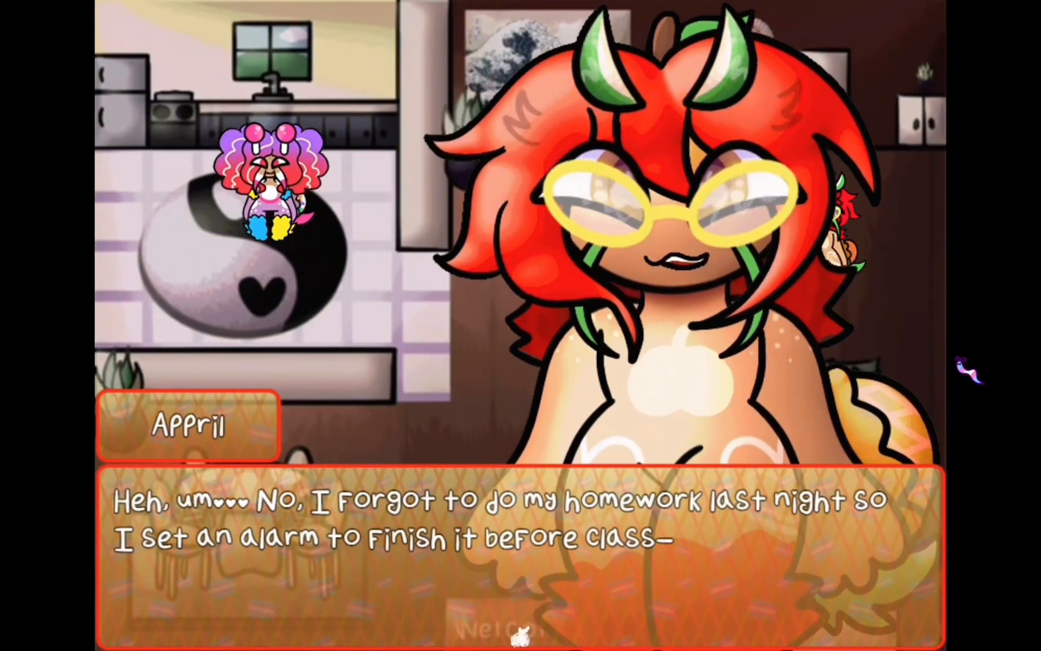
{"action": "key", "text": "Return"}
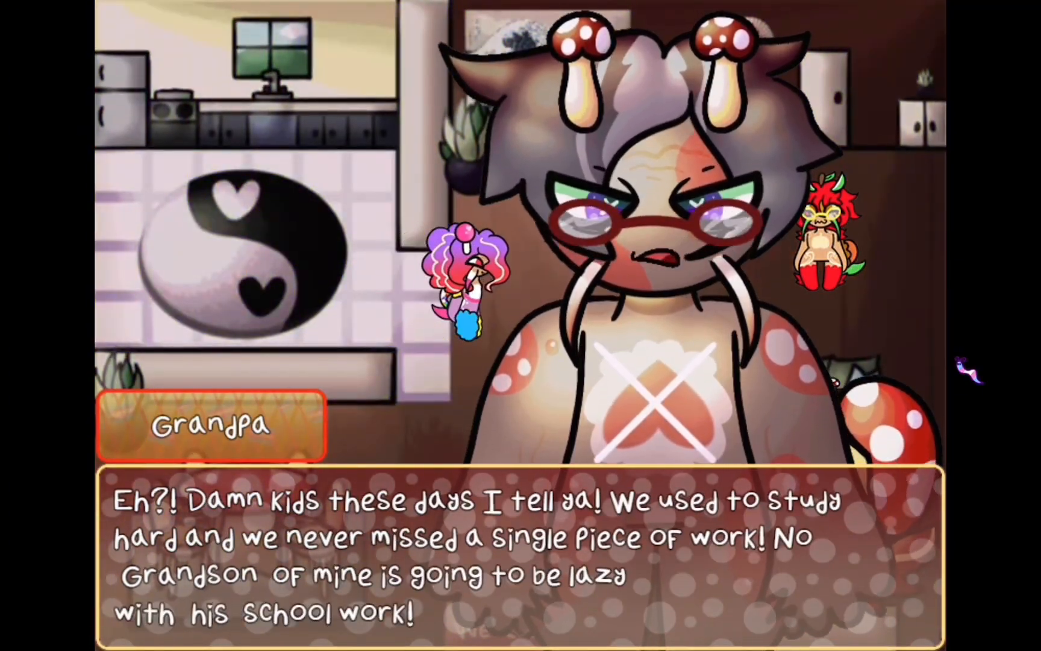
{"action": "key", "text": "Return"}
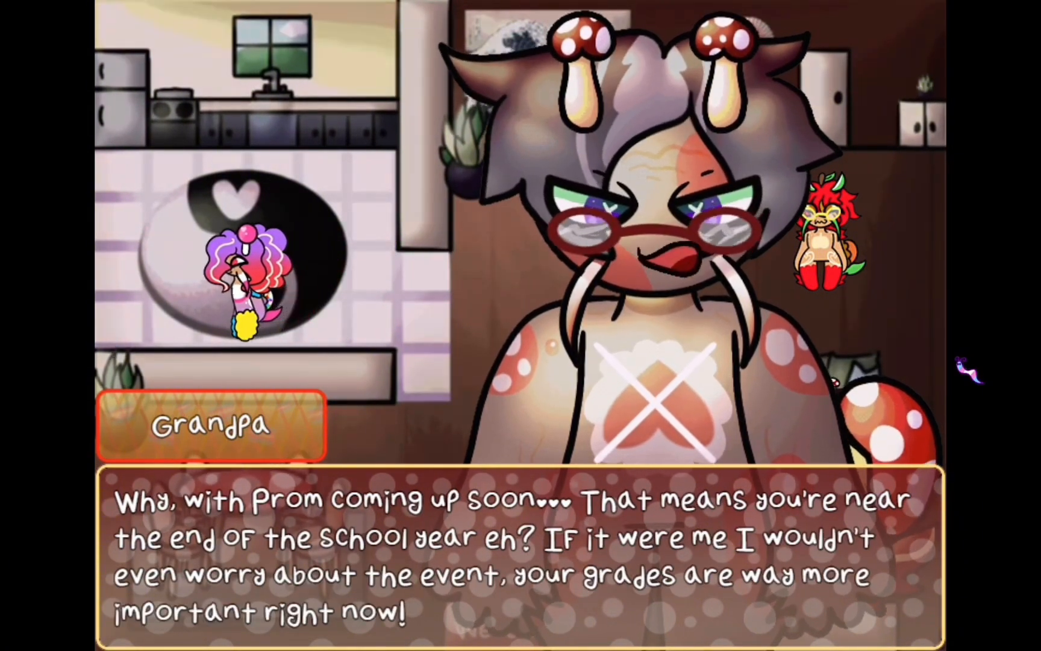
{"action": "key", "text": "Return"}
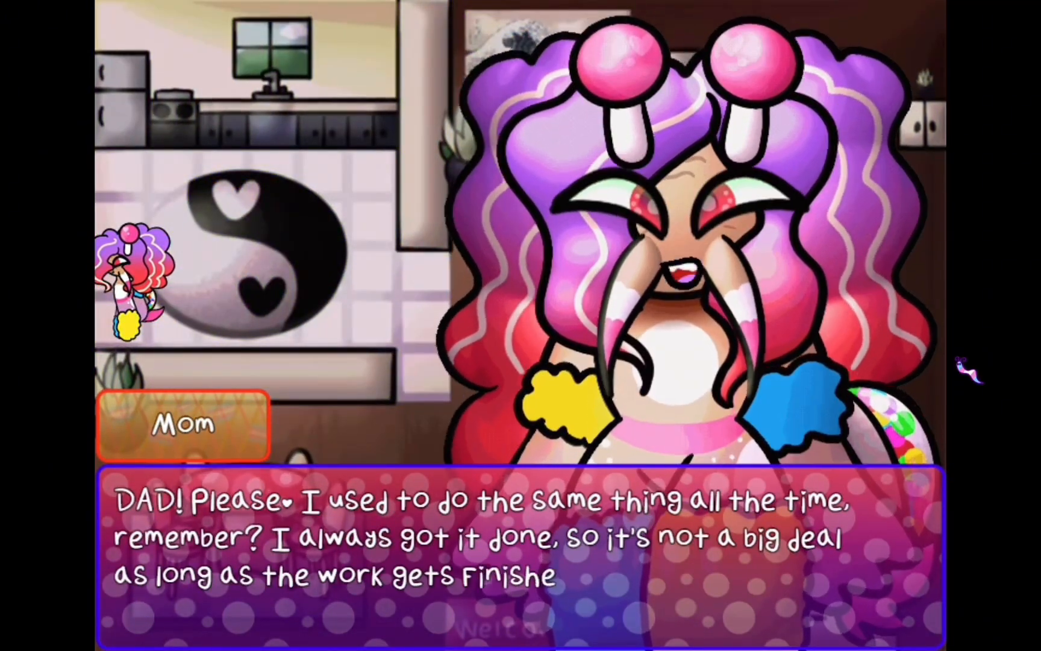
{"action": "key", "text": "Return"}
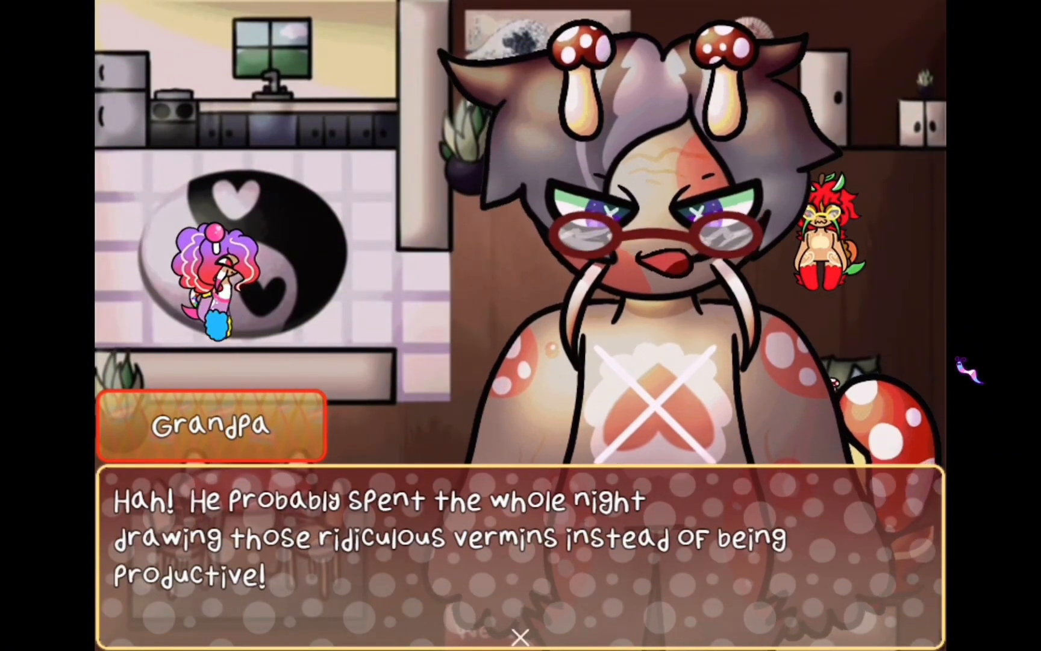
{"action": "key", "text": "Return"}
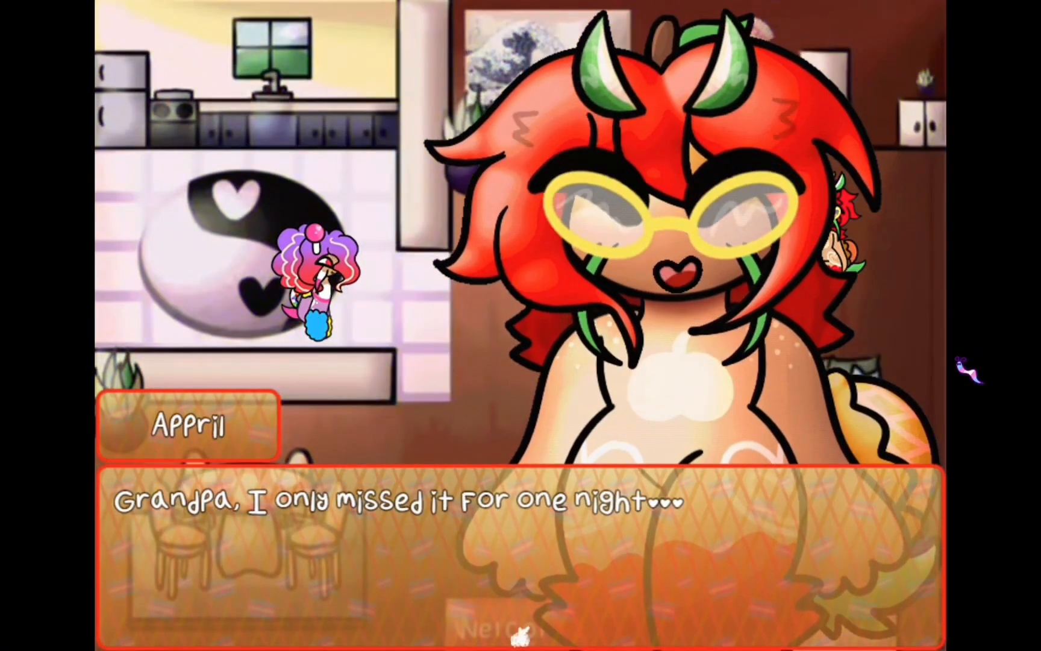